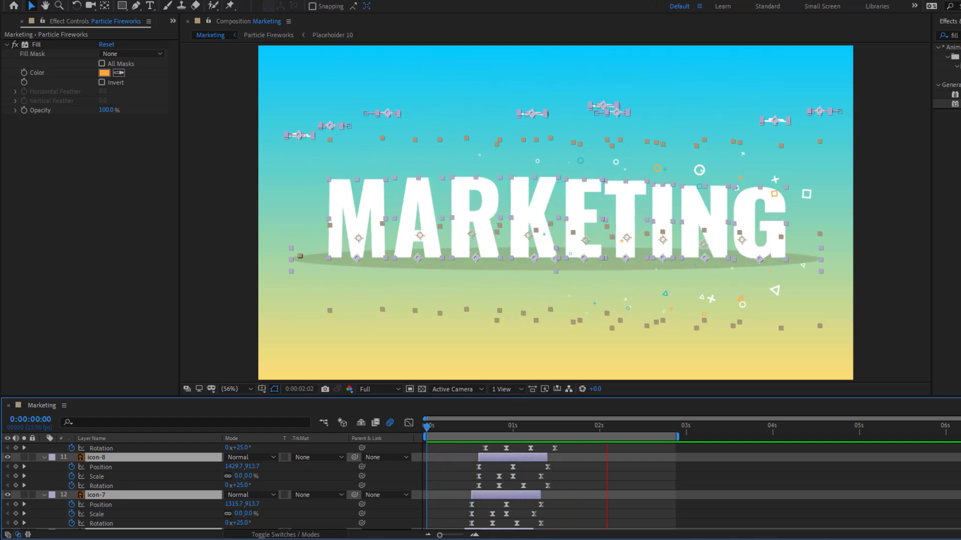
key(grave)
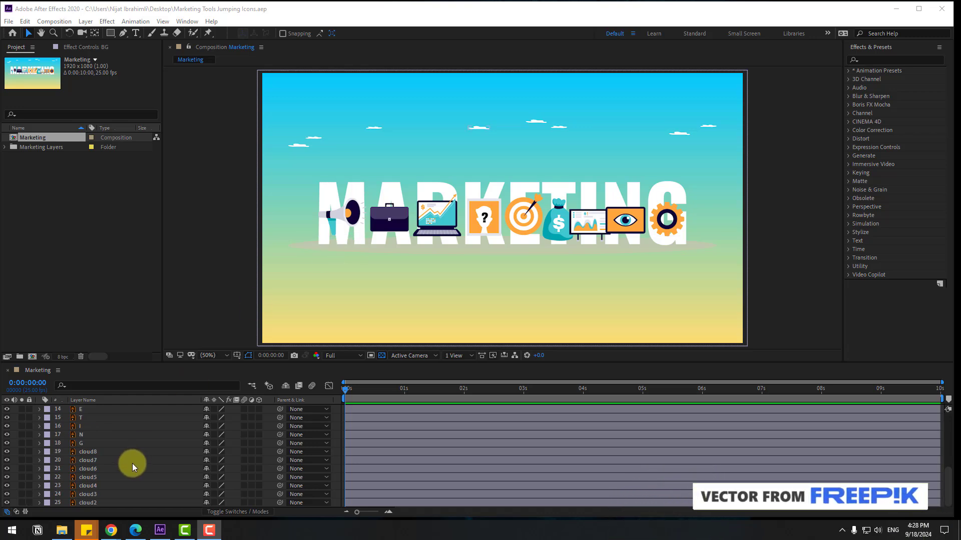
- Select the M letter layer and open the Animation Composer 3 Anchor Point Mover
scroll(132, 463, up, 5)
click(132, 477)
click(188, 21)
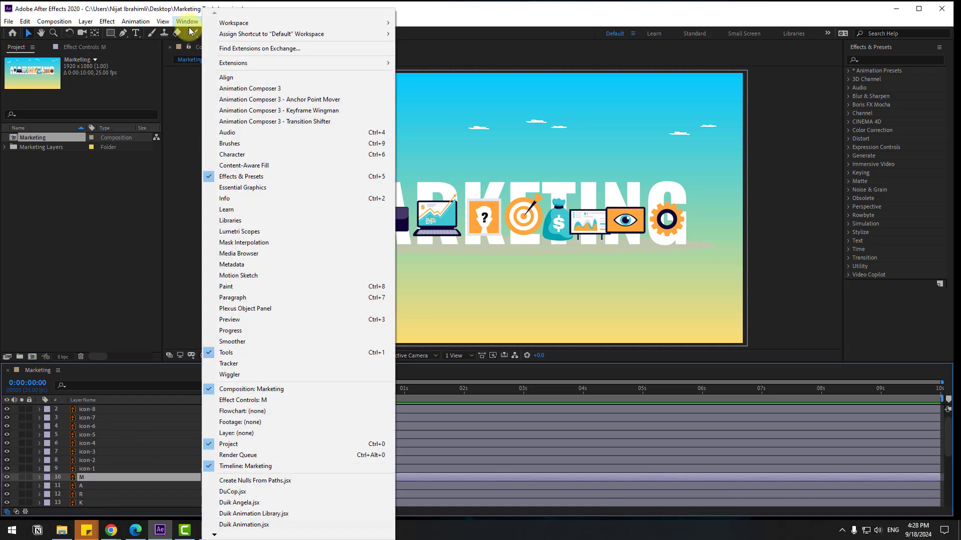
click(313, 99)
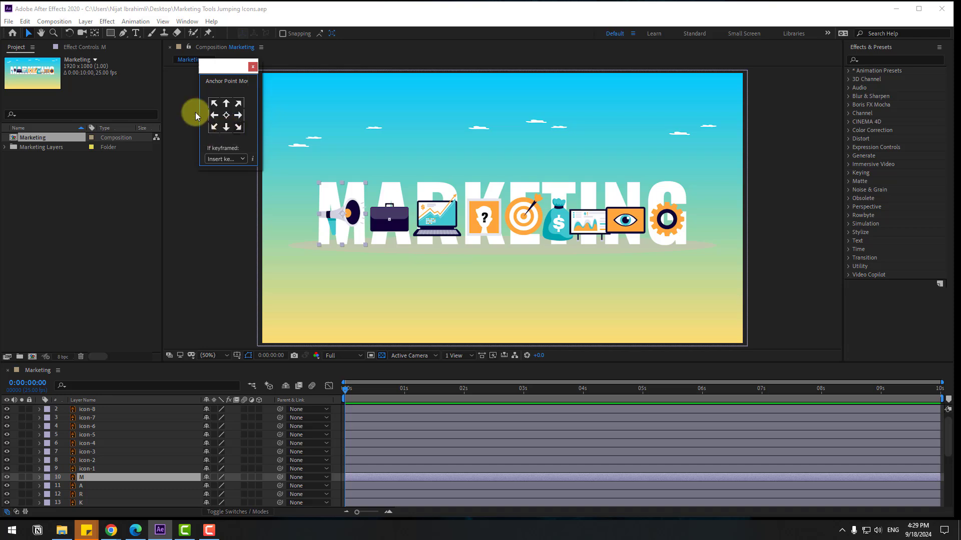
- Try to move the M layer's anchor point down by hand with the Pan Behind tool, undo it, and return to the Selection tool
click(95, 34)
scroll(425, 218, up, 3)
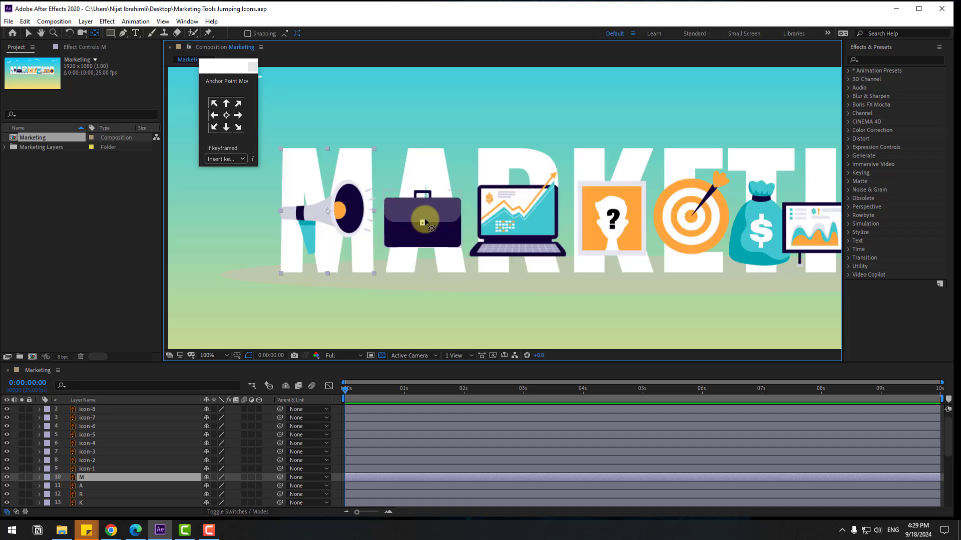
drag(396, 235, 588, 205)
drag(344, 183, 340, 237)
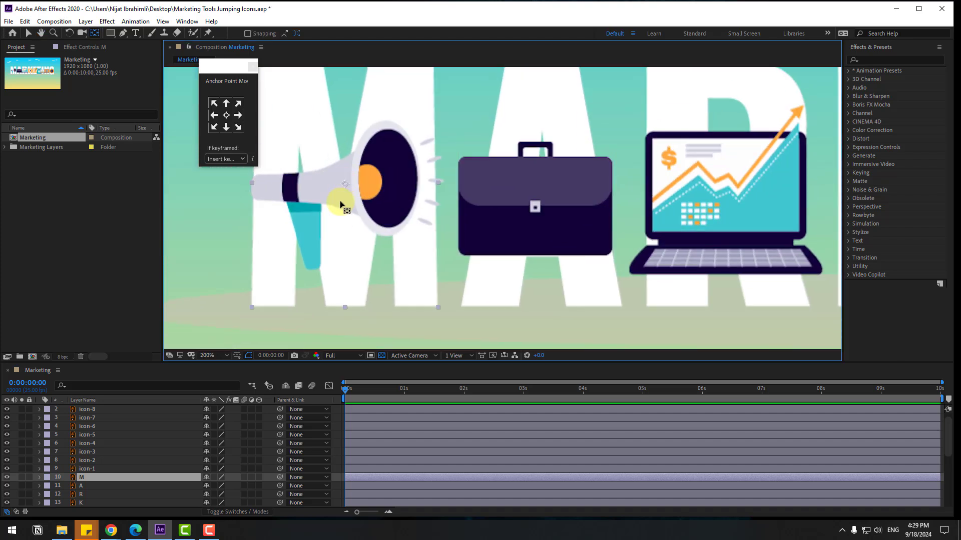
key(ctrl+z)
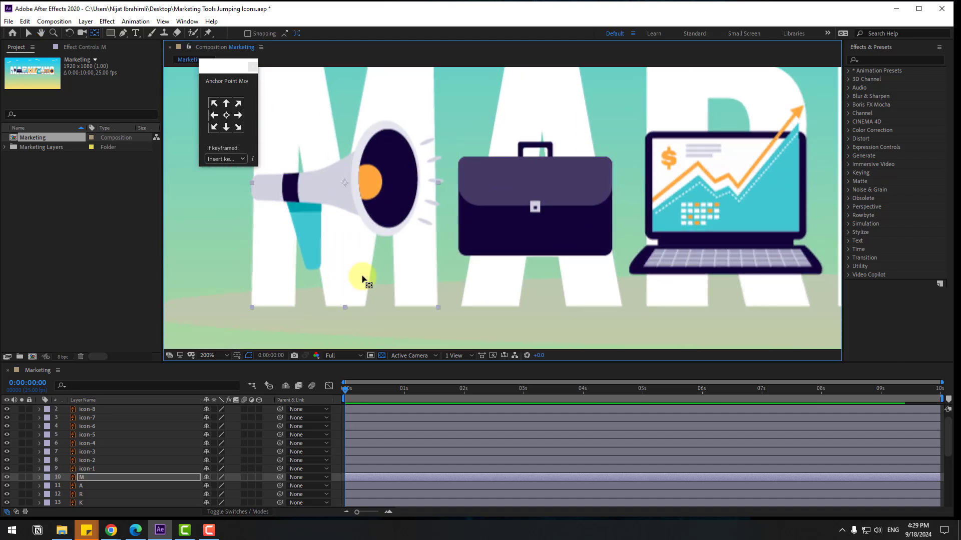
click(26, 34)
click(28, 34)
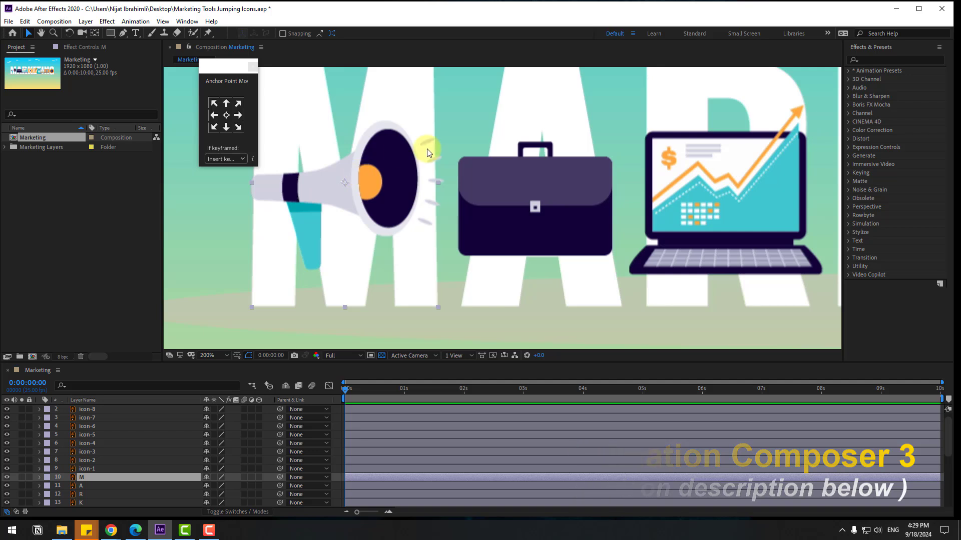
- Set the M layer's anchor point to its bottom centre with Anchor Point Mover
key(comma)
key(comma)
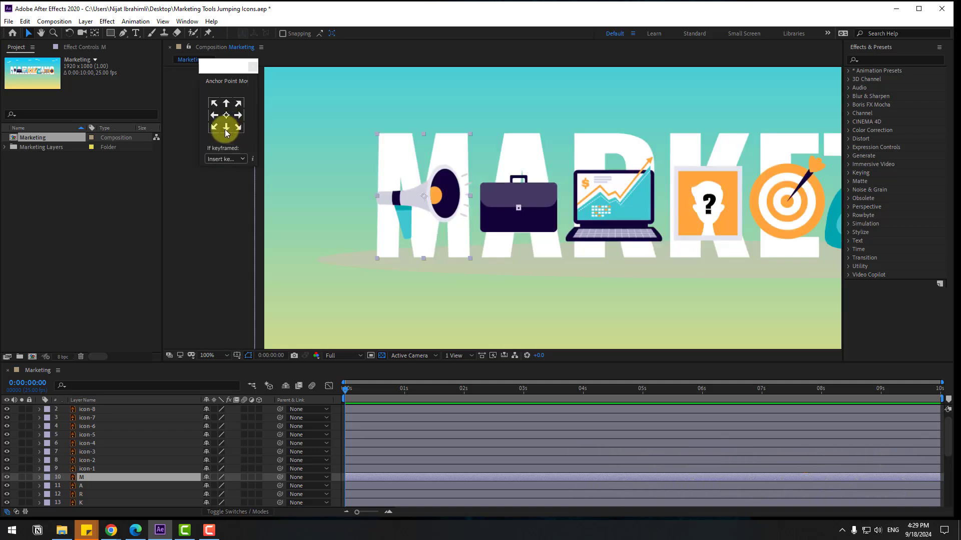
click(225, 128)
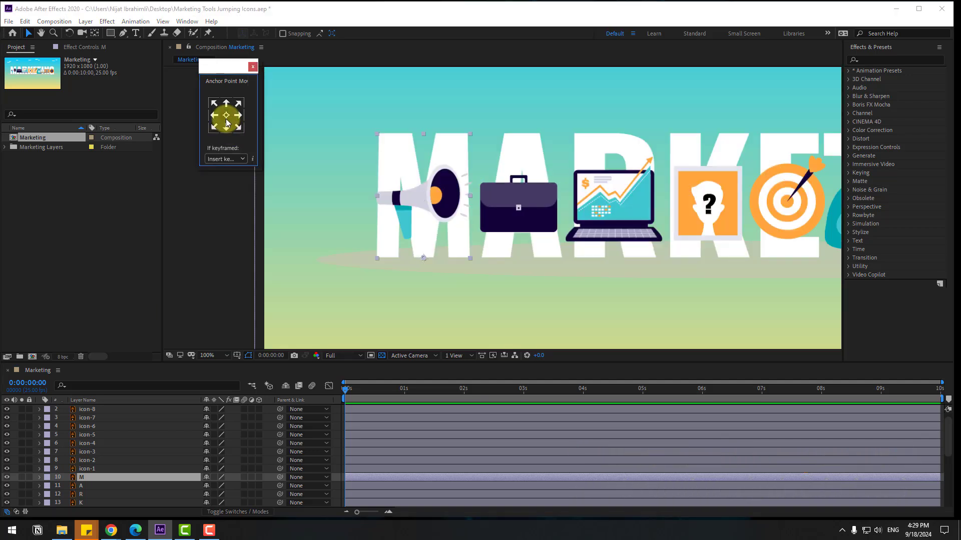
- Set the anchor points of letter layers A through G to bottom centre, and move the Anchor Point Mover window off the composition
scroll(108, 468, down, 1)
click(88, 460)
scroll(130, 467, down, 2)
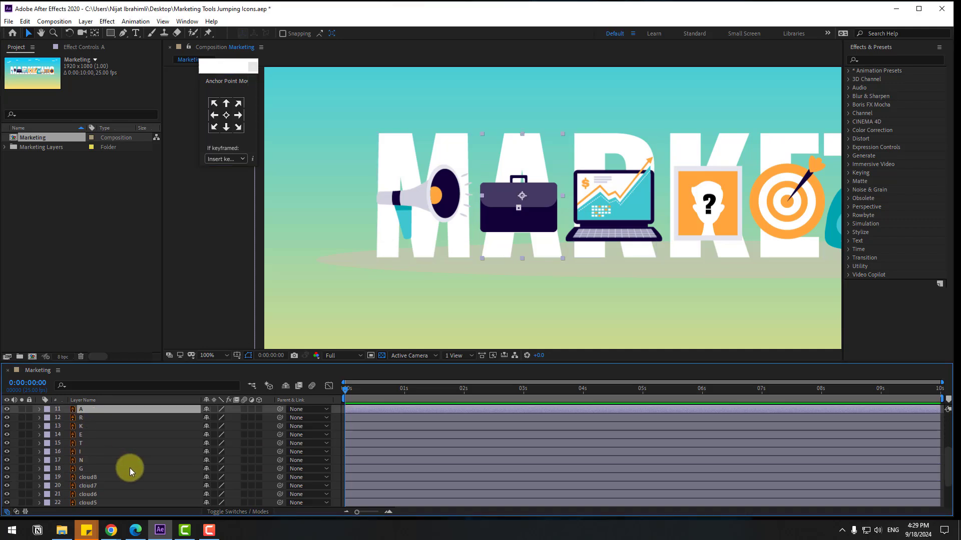
shift+click(83, 467)
drag(574, 266, 502, 275)
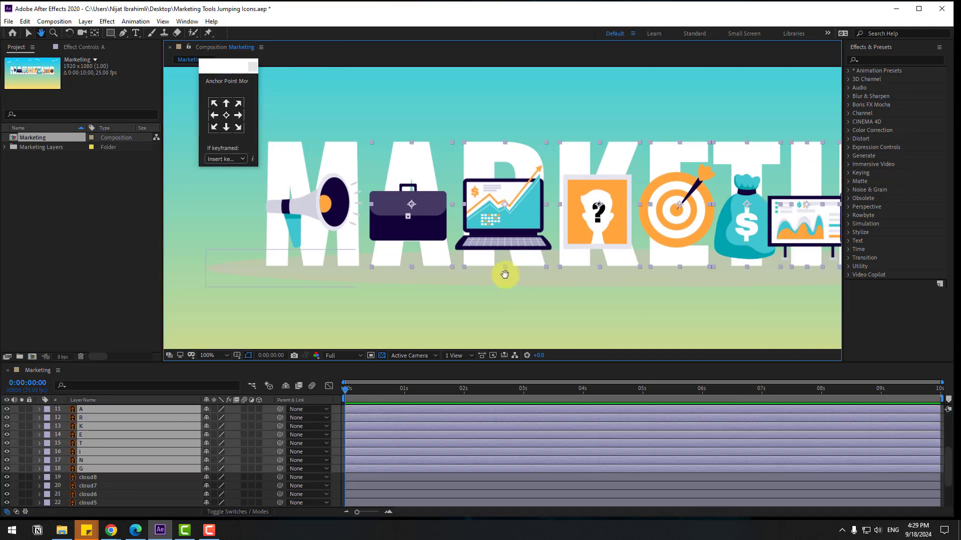
click(228, 130)
drag(223, 68, 874, 78)
- Solo the M layer and turn off the transparency grid to view it on a black background
scroll(110, 453, up, 3)
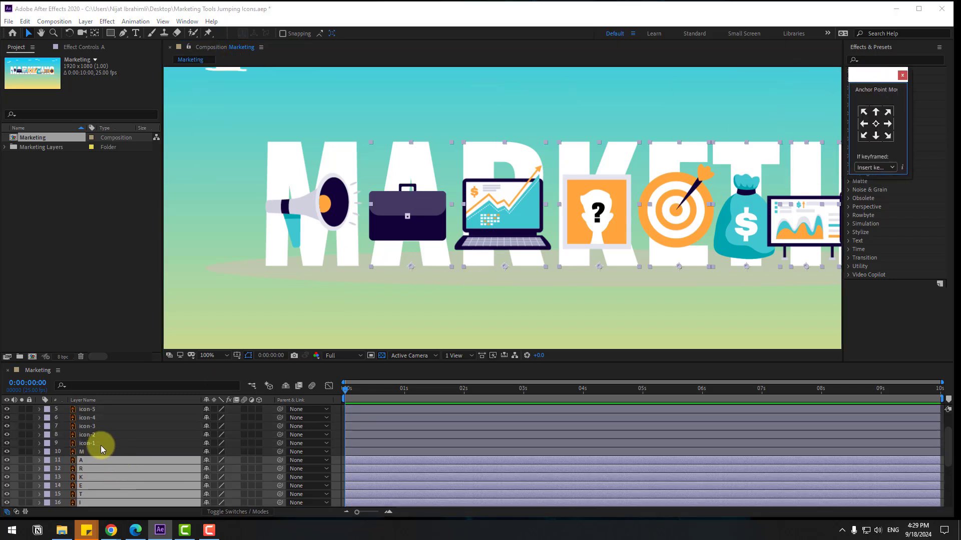
click(86, 452)
scroll(366, 255, left, 2)
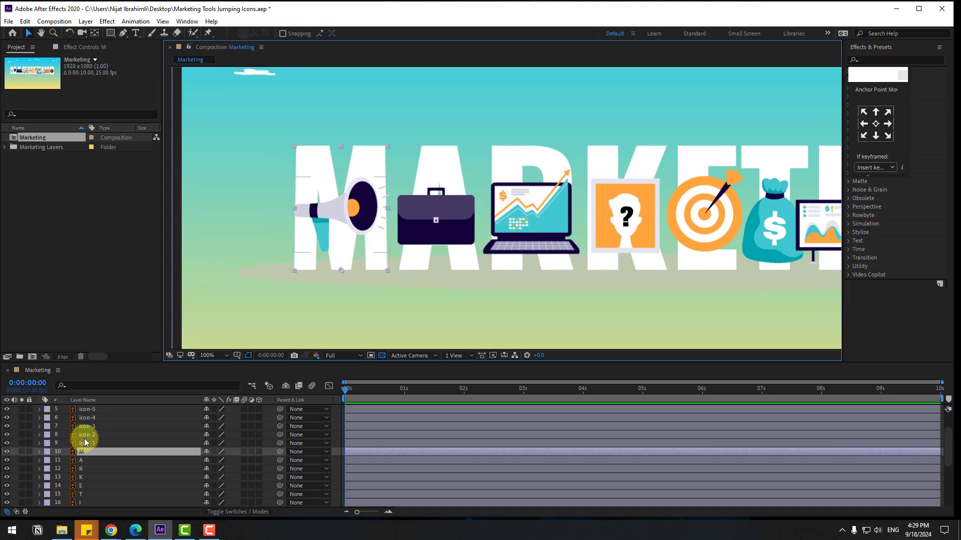
click(22, 452)
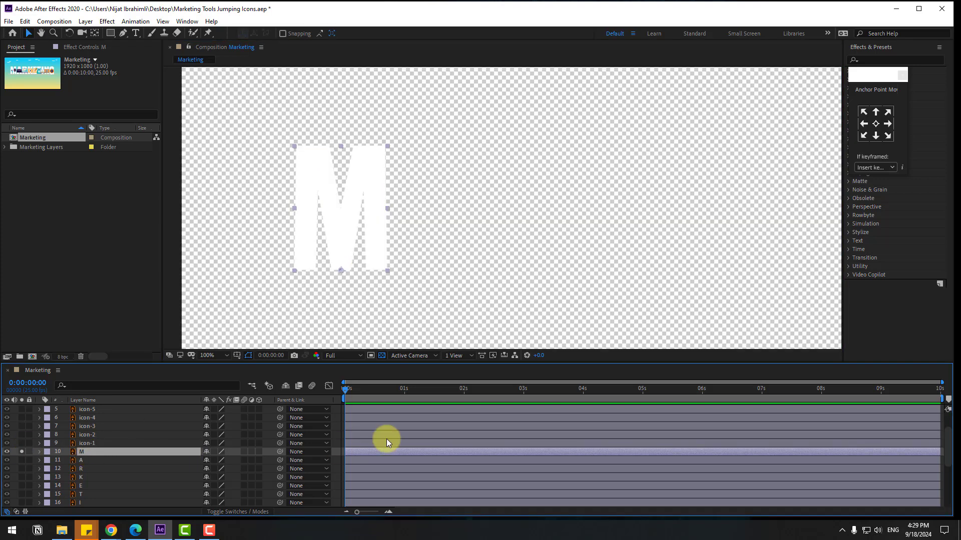
click(382, 356)
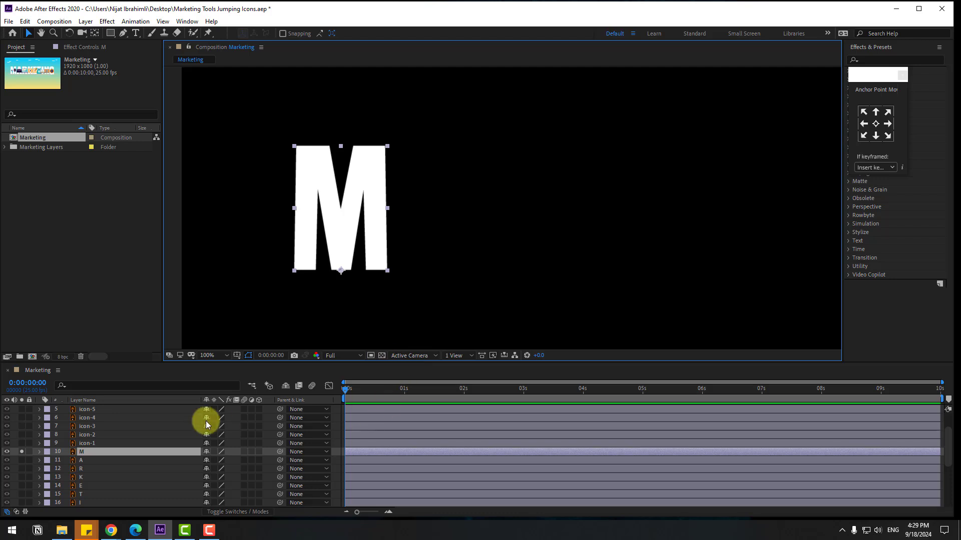
- Unlink the M layer's scale proportions and keyframe its scale at 100, 0% at 0:00:00:00
key(s)
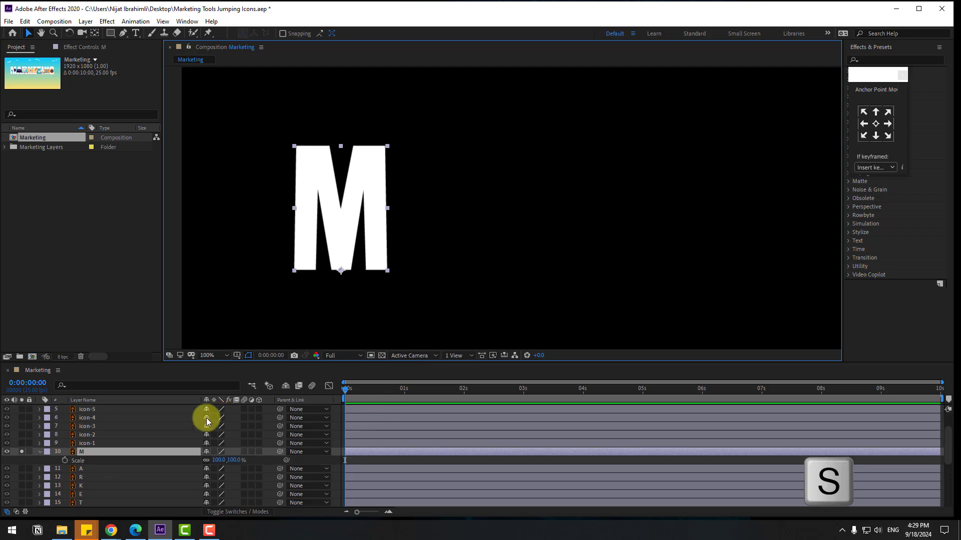
click(206, 460)
drag(236, 460, 246, 480)
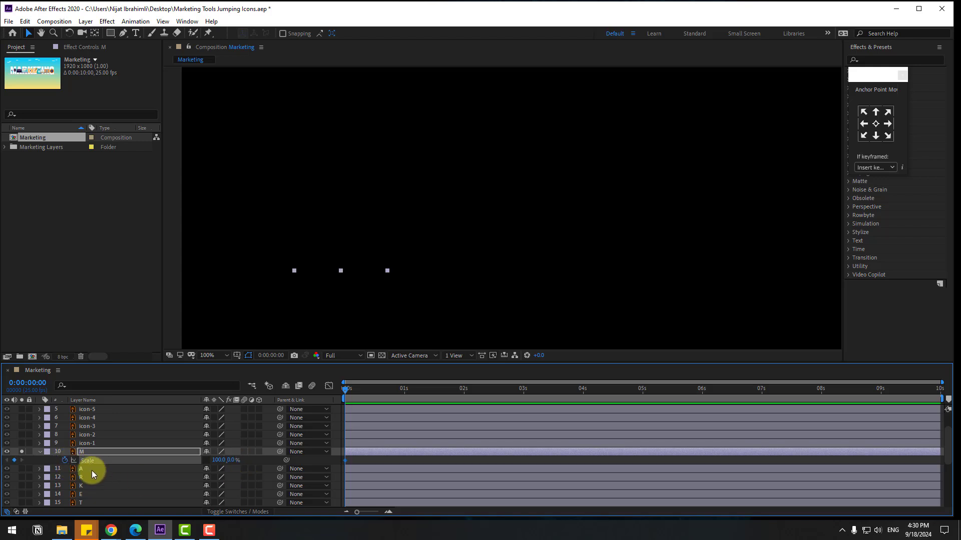
- Add a scale keyframe of 80, 120% to the M layer at 0:00:00:10
key(shift+Page_Down)
click(232, 461)
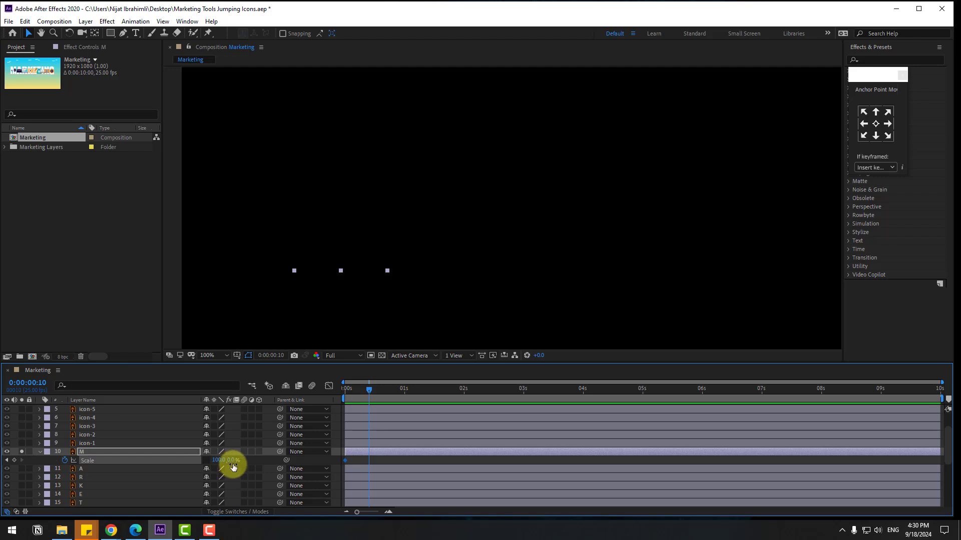
text(120)
key(Return)
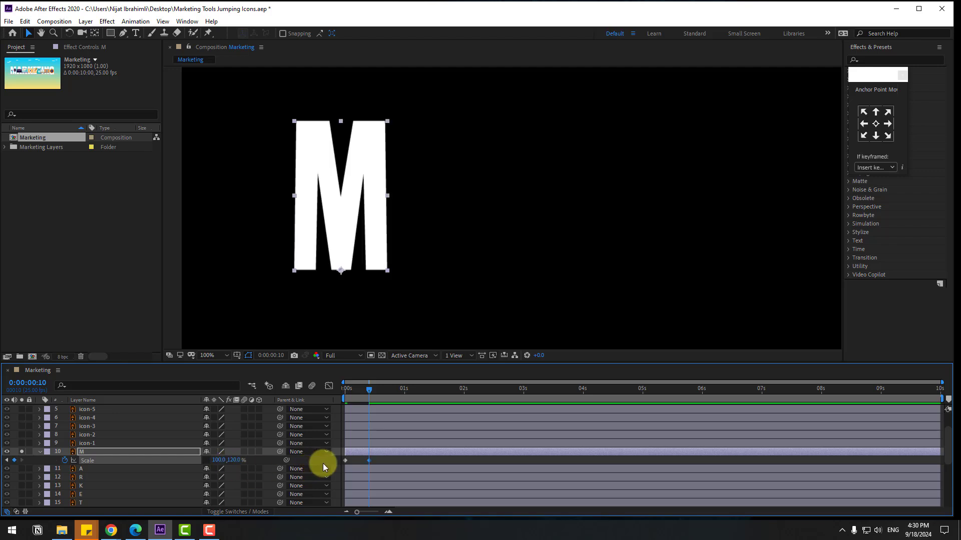
click(220, 461)
text(80)
key(Return)
mouse_move(361, 391)
mouse_down()
mouse_move(344, 392)
mouse_move(365, 392)
mouse_up()
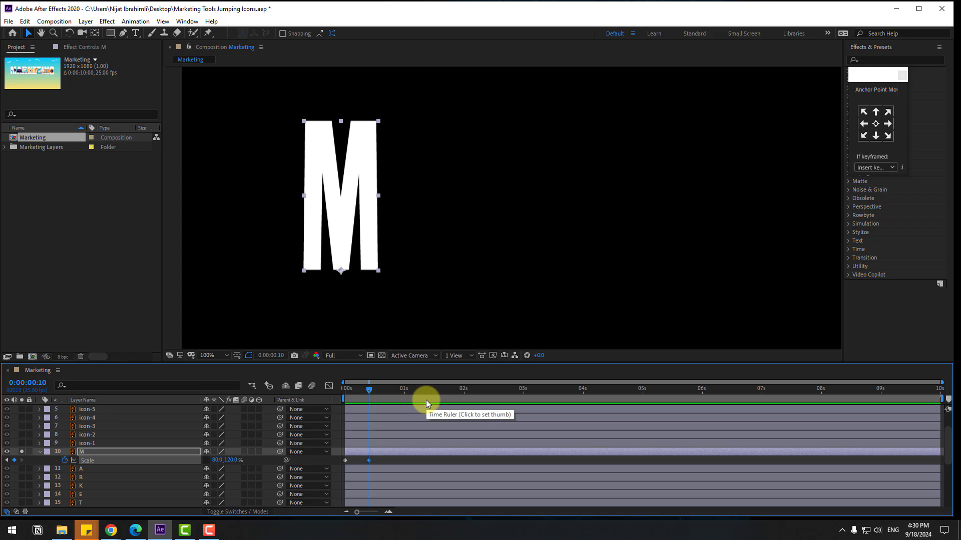
- Add a scale keyframe of 110, 90% to the M layer at 0:00:00:20
key(shift+Page_Down)
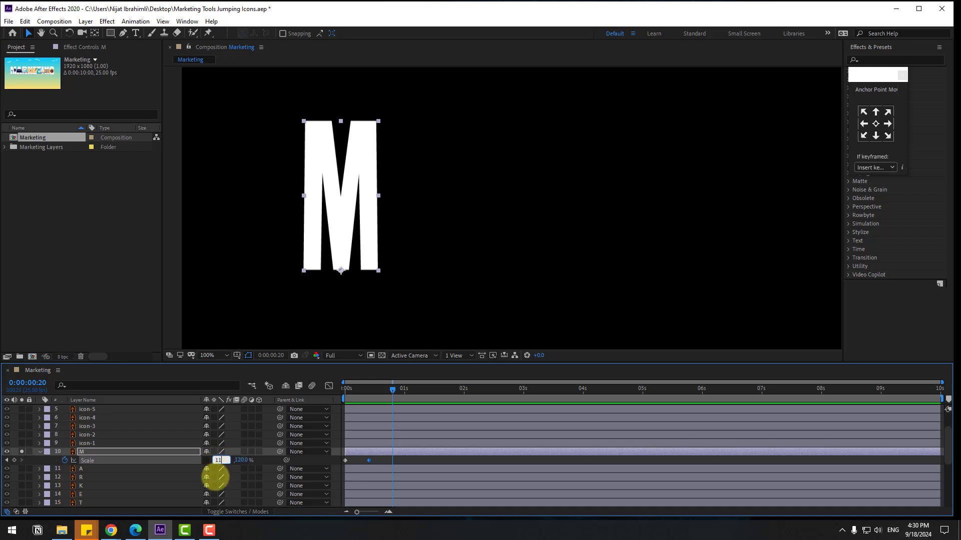
key(Tab)
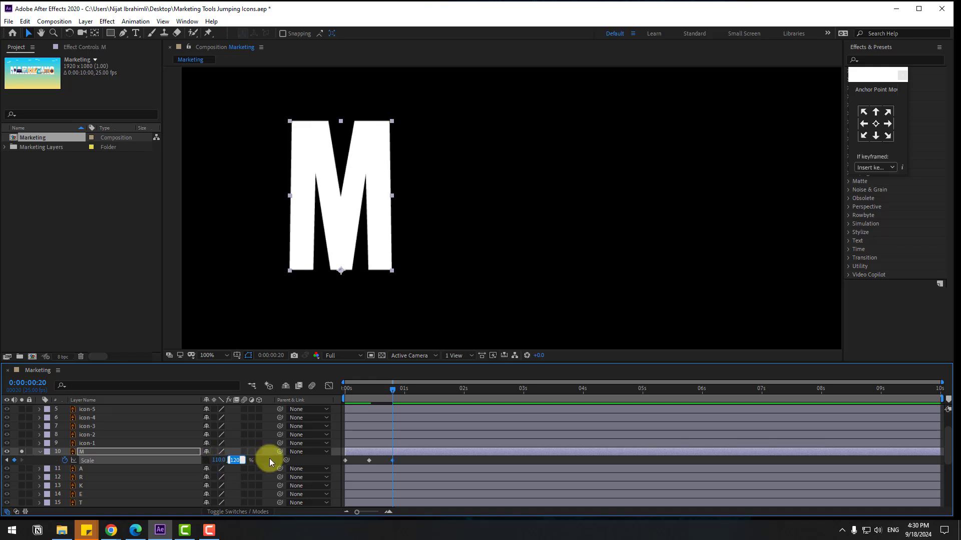
text(90)
key(Return)
- Add a scale keyframe of 95, 105% to the M layer at 0:00:01:05
drag(386, 391, 428, 400)
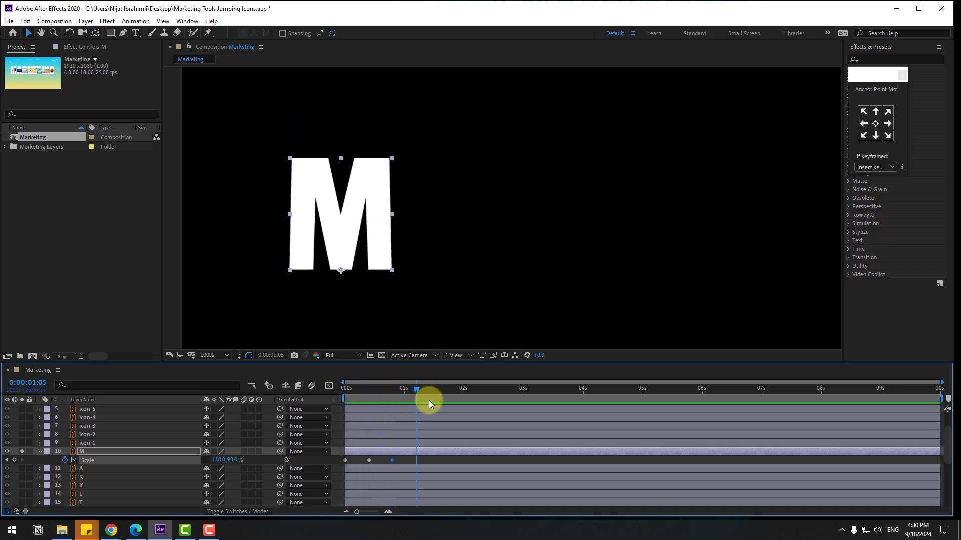
click(217, 461)
text(95)
key(Return)
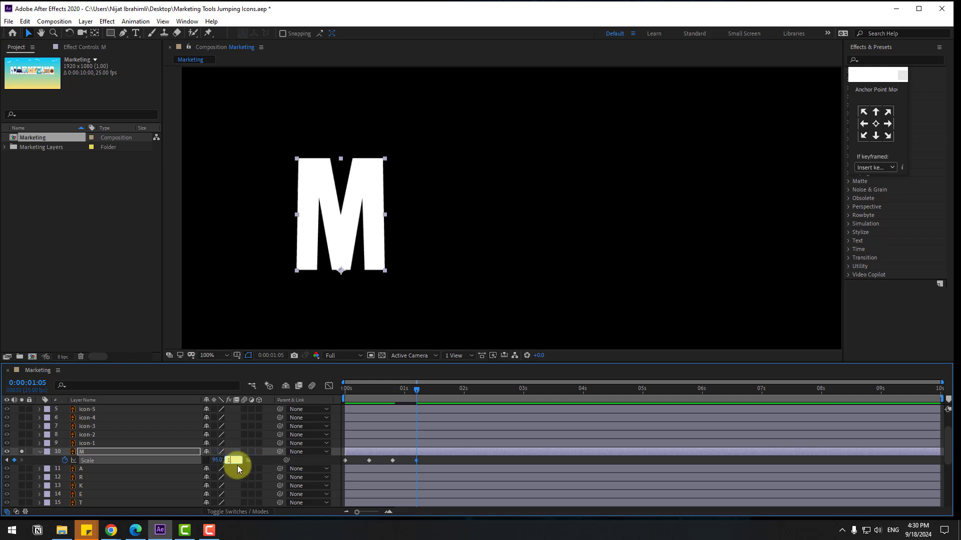
click(237, 464)
text(105)
key(Return)
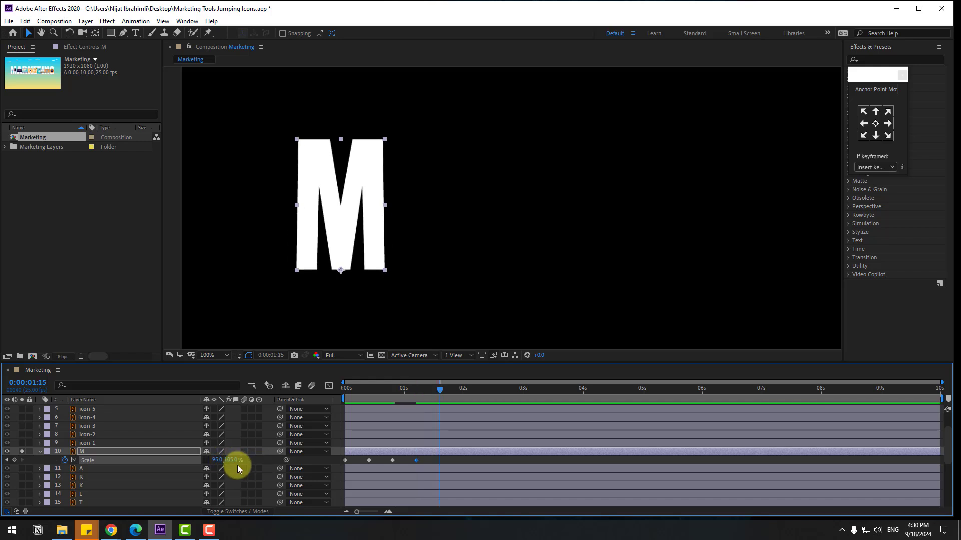
- Add a final scale keyframe of 100, 100% to the M layer at 0:00:01:15
click(216, 460)
text(100)
key(Return)
click(244, 460)
text(100)
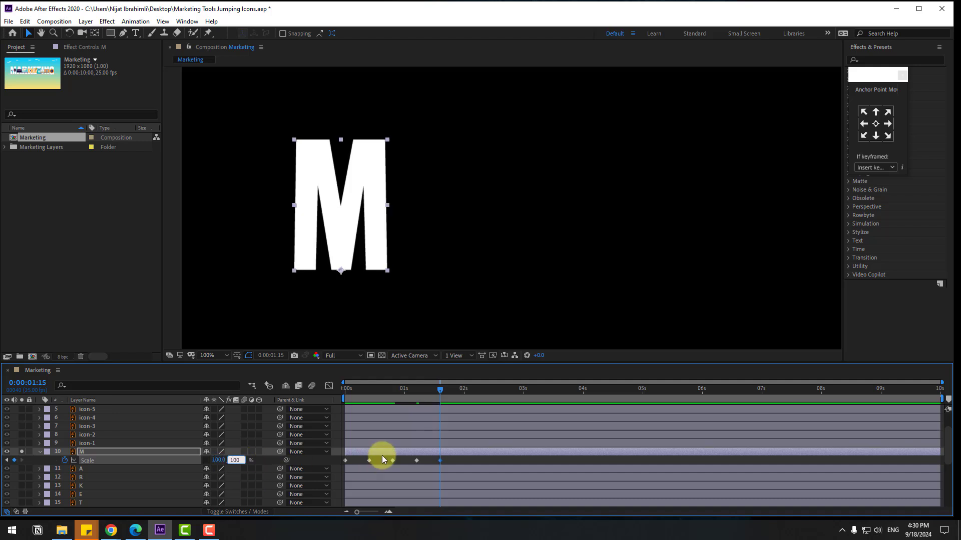
key(Return)
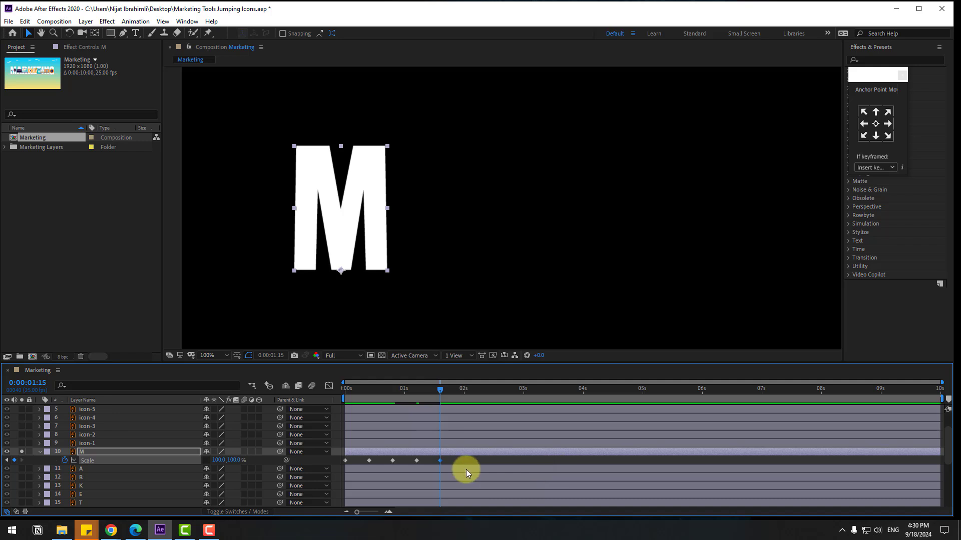
- Apply Easy Ease to all of the M layer's scale keyframes
drag(341, 468, 346, 461)
right_click(346, 461)
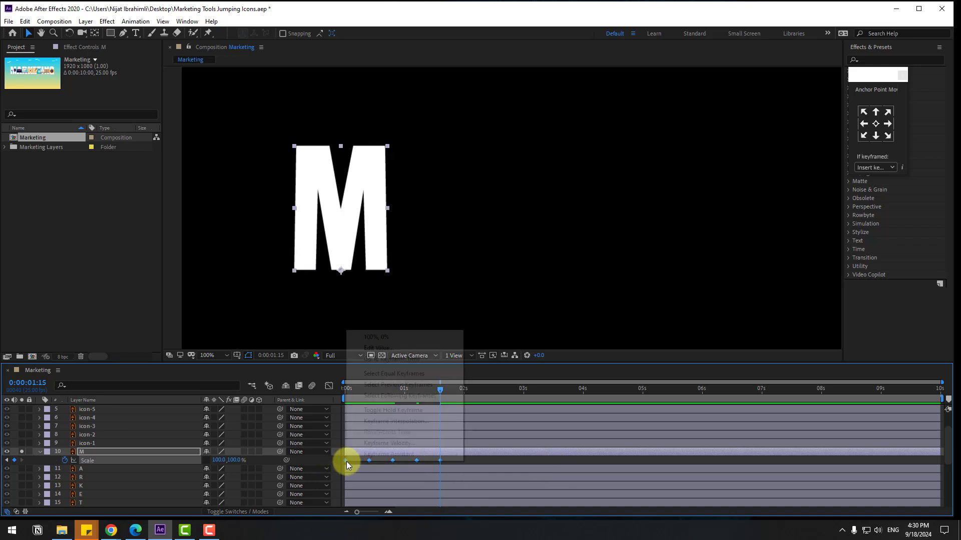
mouse_move(453, 452)
click(517, 387)
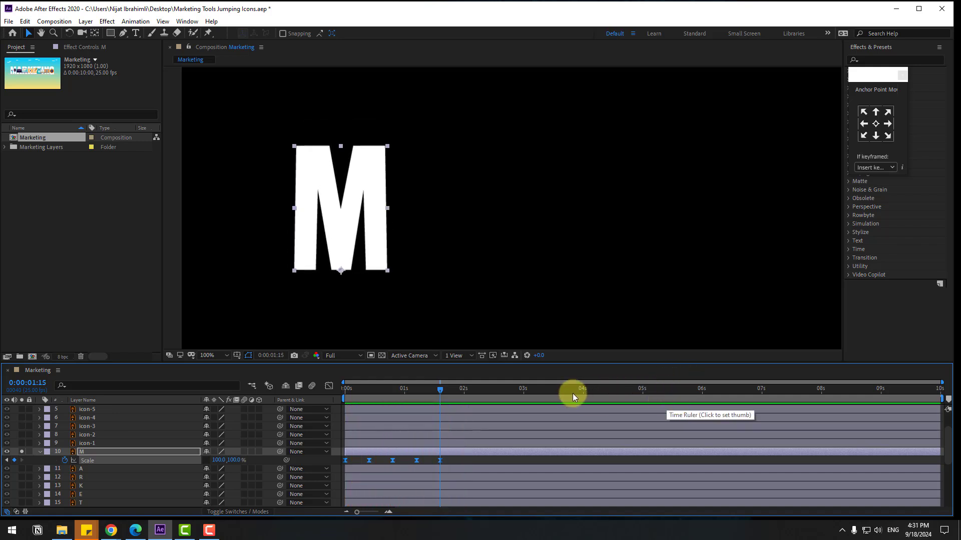
- Copy all of the M layer's scale keyframes and collapse the layer's properties
drag(453, 461, 334, 471)
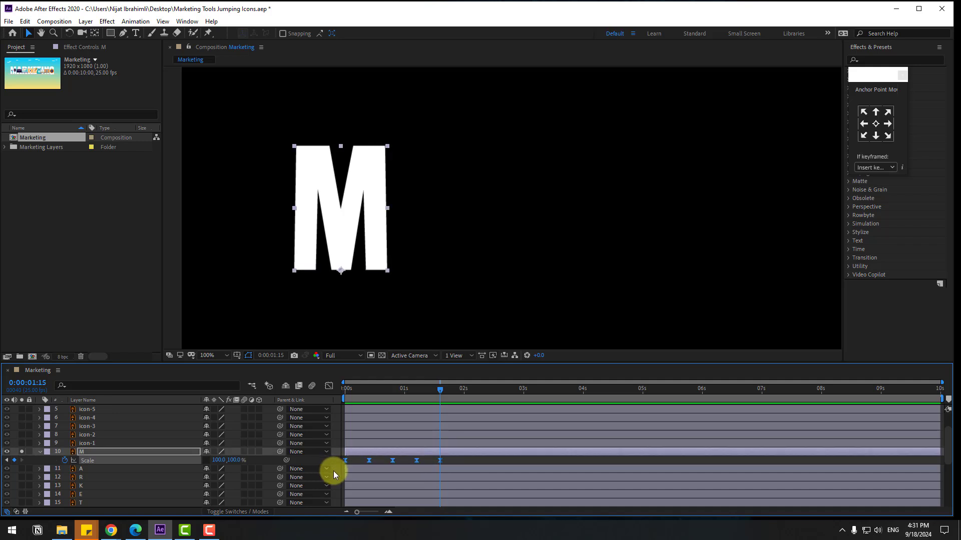
key(ctrl+c)
click(39, 451)
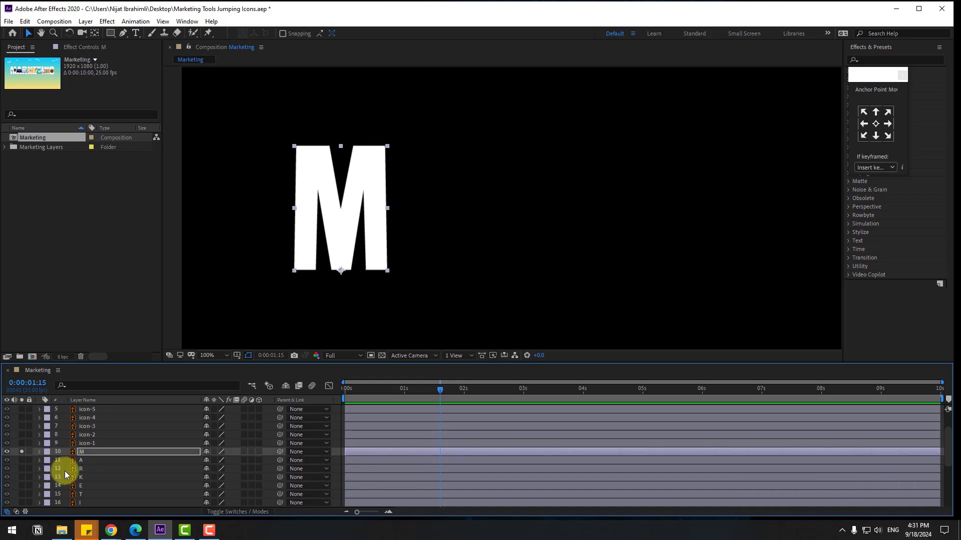
- Solo letter layers A through G and paste the copied scale keyframes onto them at 0:00:00:00
click(100, 461)
scroll(119, 467, down, 1)
shift+click(81, 494)
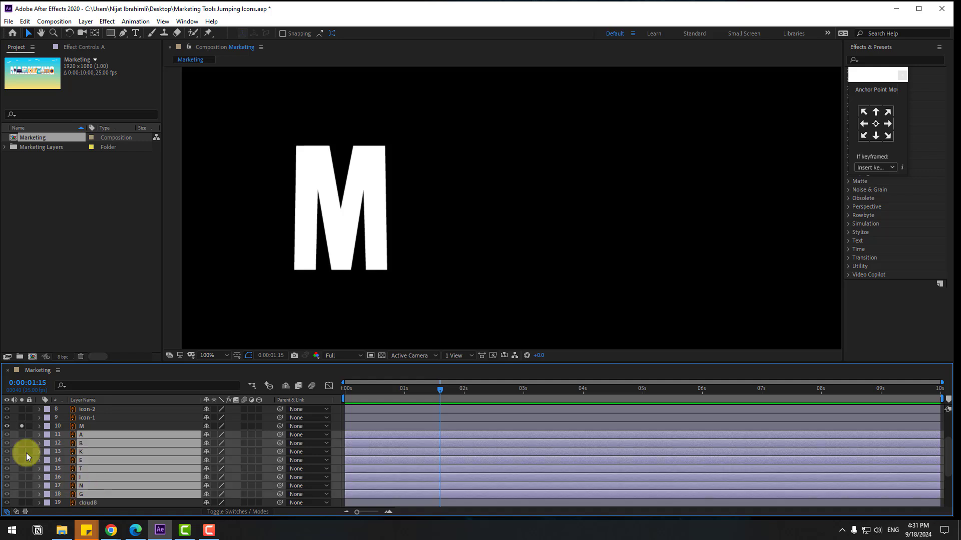
click(21, 435)
drag(425, 392, 319, 396)
key(ctrl+v)
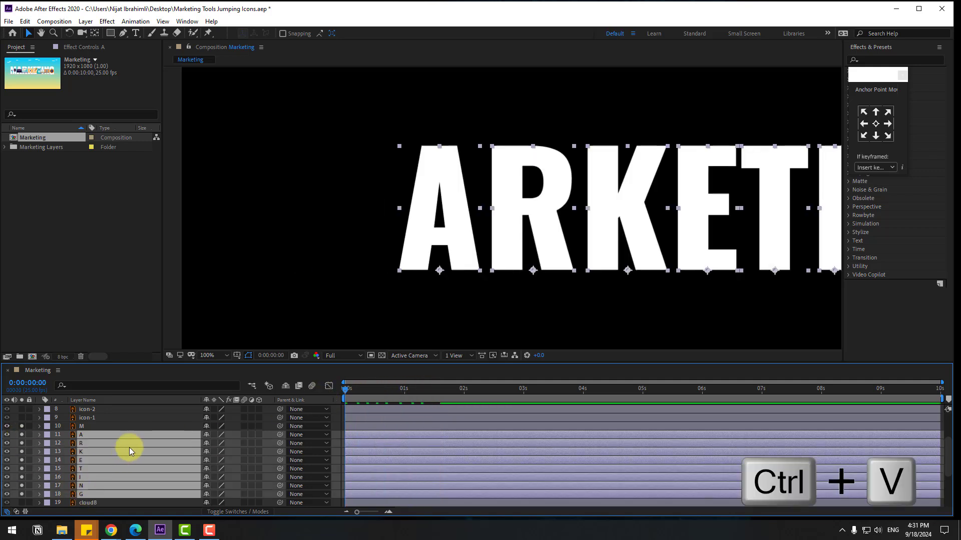
- Stagger letter layers A through G in the timeline so each starts a few frames after the previous letter, and preview the word animation
scroll(443, 262, down, 2)
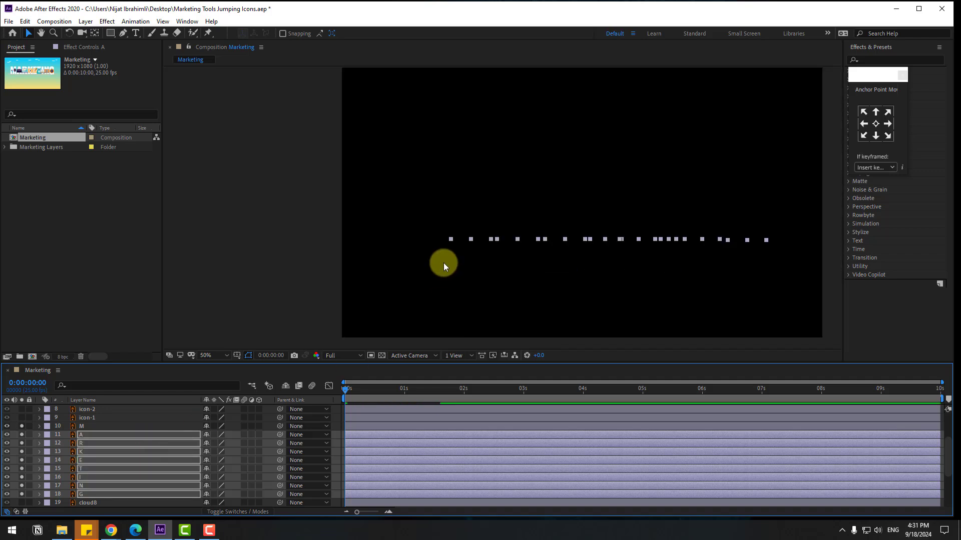
key(space)
click(270, 425)
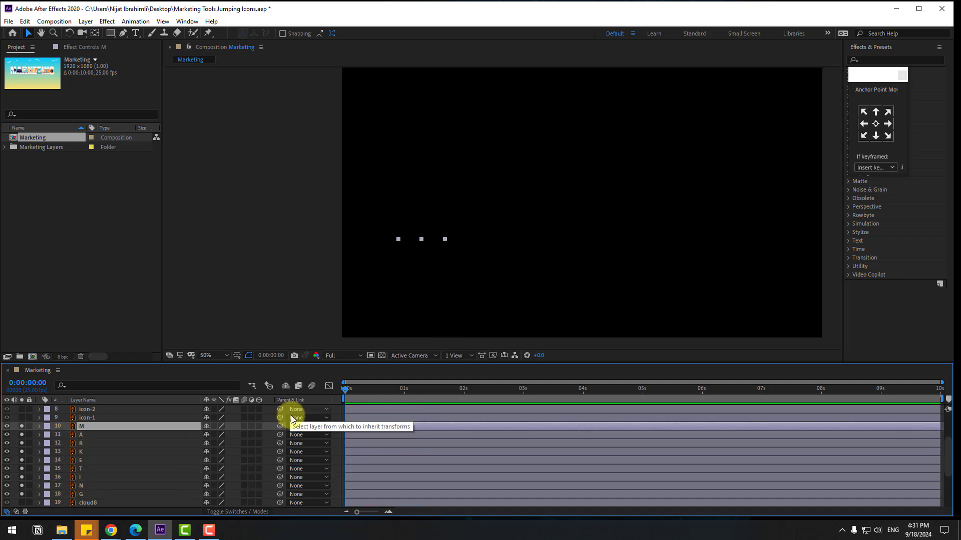
click(86, 434)
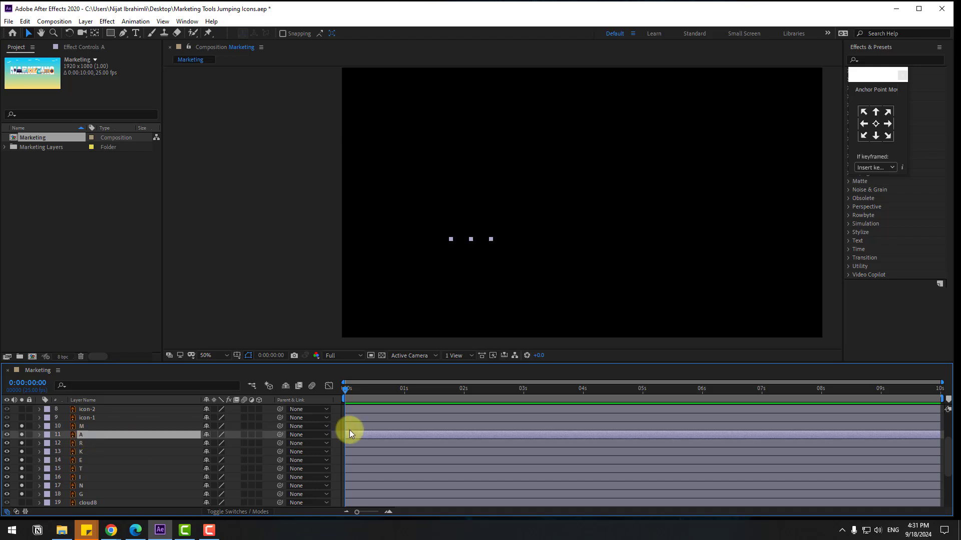
drag(348, 434, 355, 434)
click(109, 452)
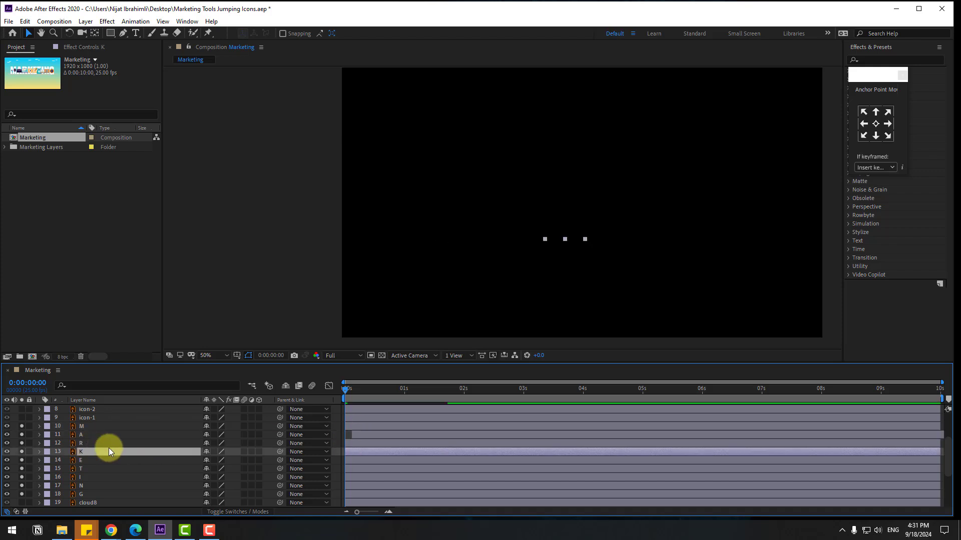
click(105, 443)
drag(362, 441, 370, 459)
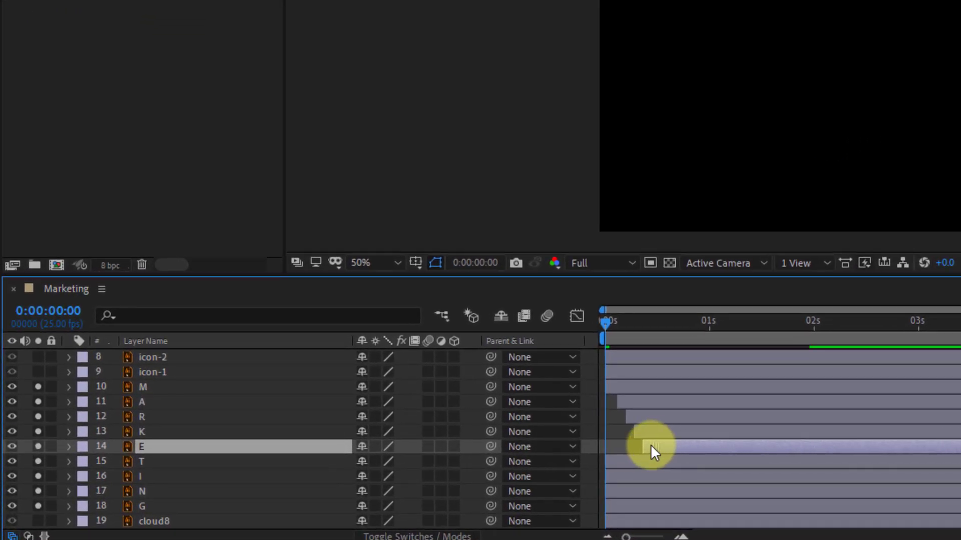
drag(629, 460, 689, 500)
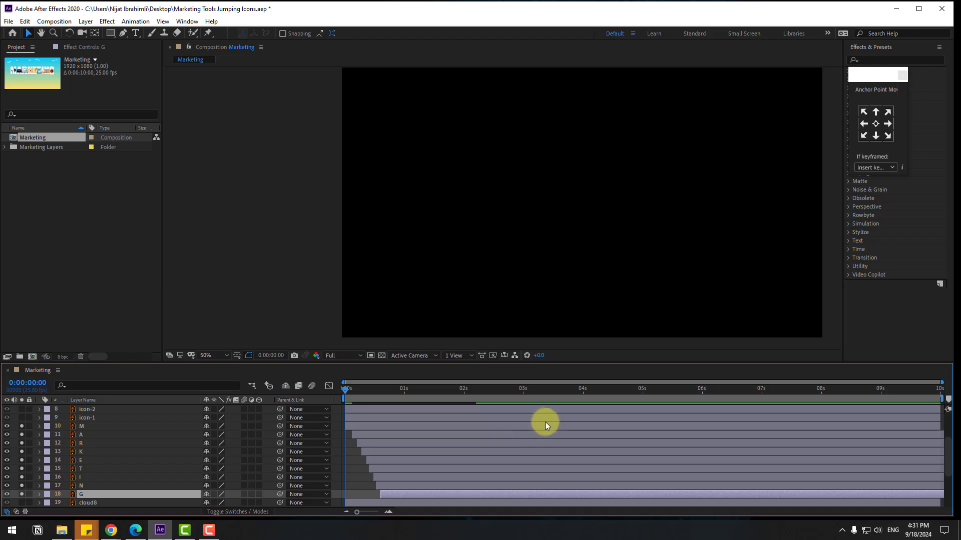
key(space)
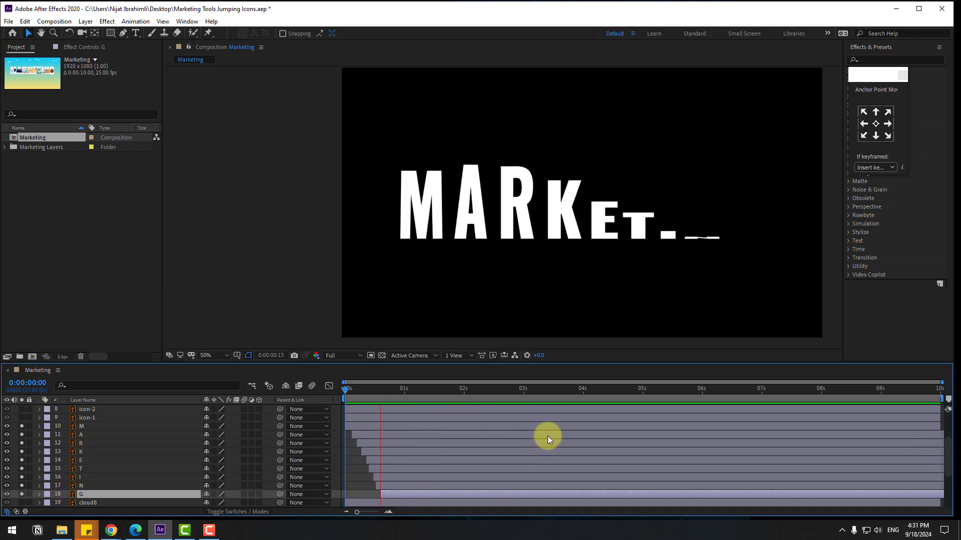
key(space)
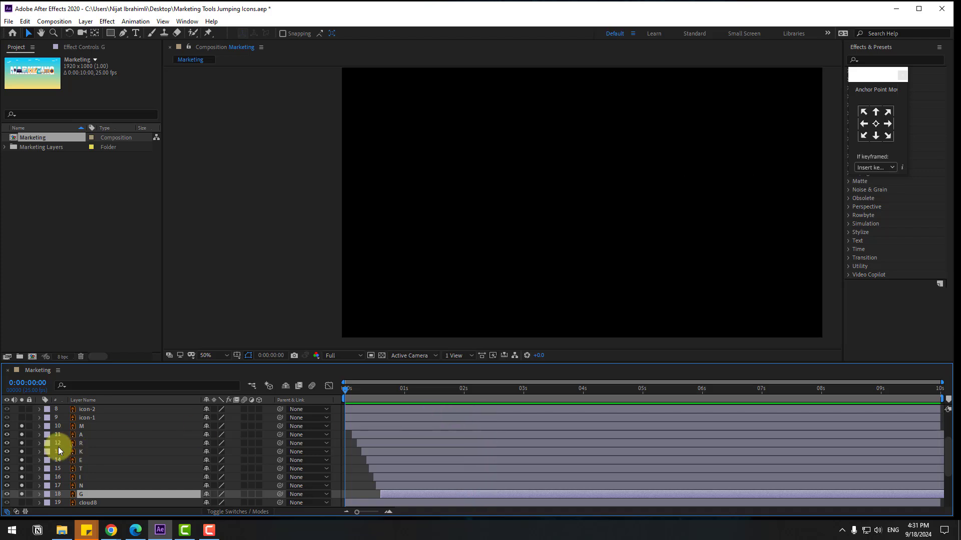
- Unsolo the letter layers and shift M through G together so the M layer starts just before the 5-second mark
drag(21, 428, 21, 488)
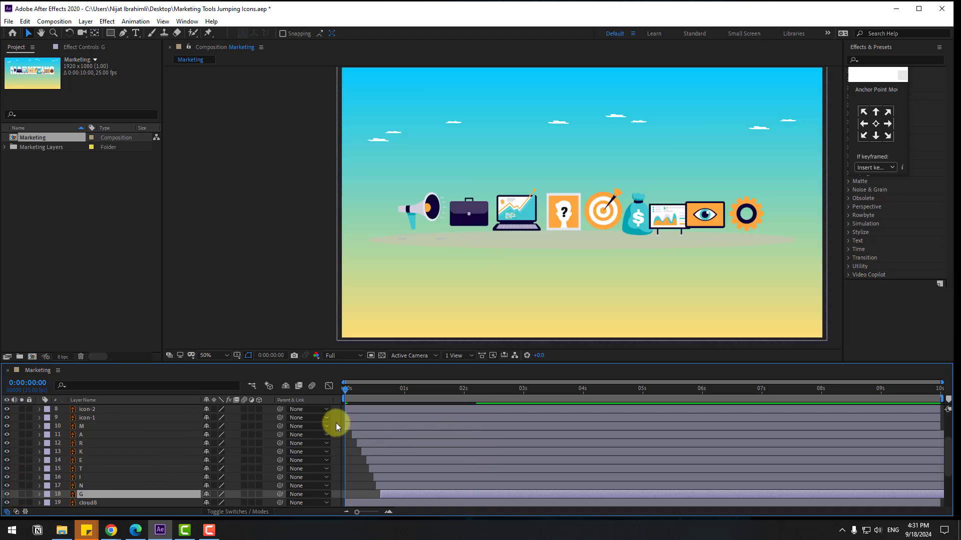
click(355, 427)
shift+click(389, 496)
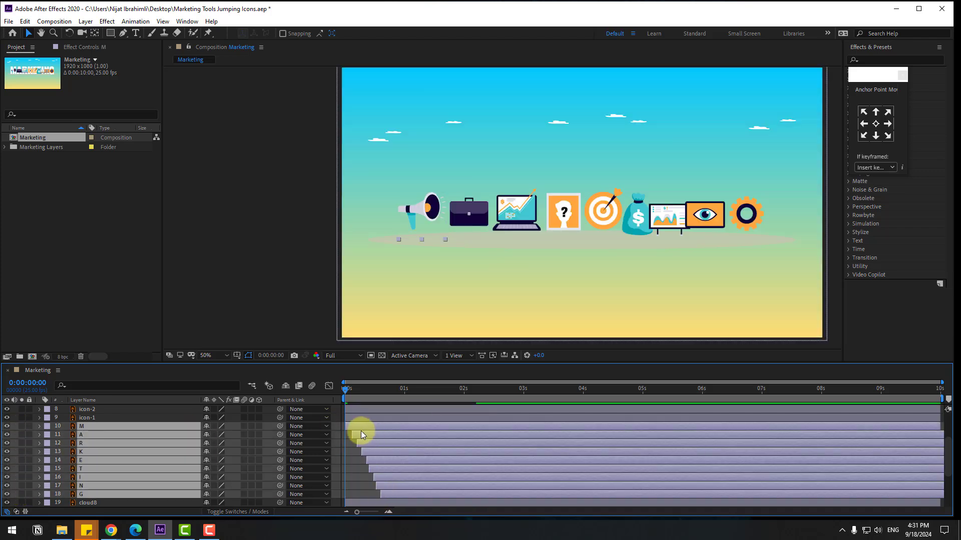
drag(385, 425, 646, 429)
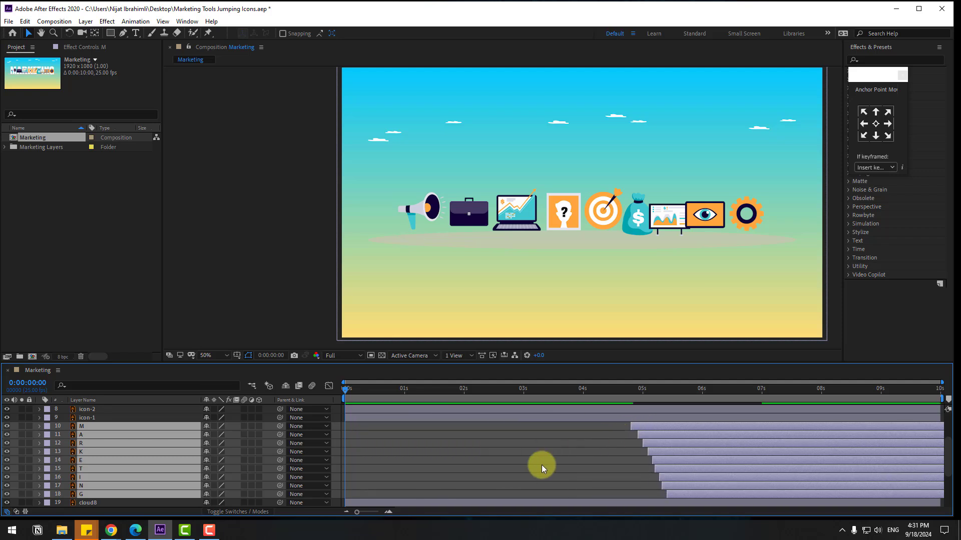
click(543, 466)
- Keyframe the icon-1 megaphone's position at 320.7, 913.7 at 0:00:00:00 and at 320.7, 107.7 at 0:00:00:10
click(421, 209)
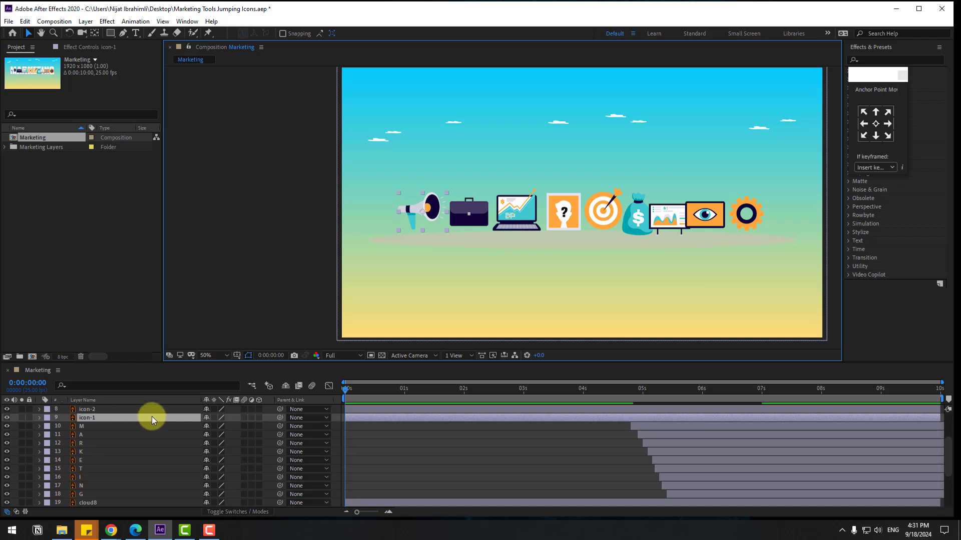
key(p)
drag(224, 426, 420, 405)
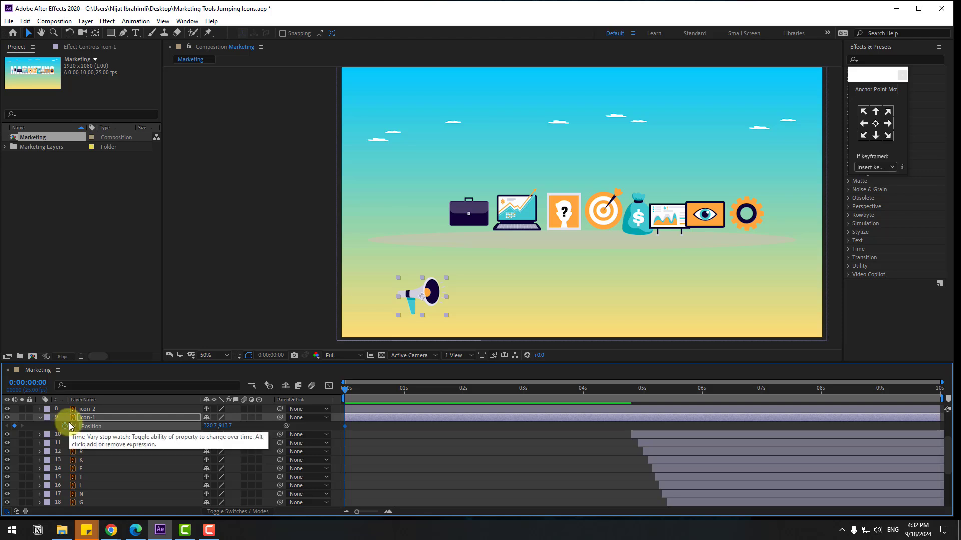
key(shift+Page_Down)
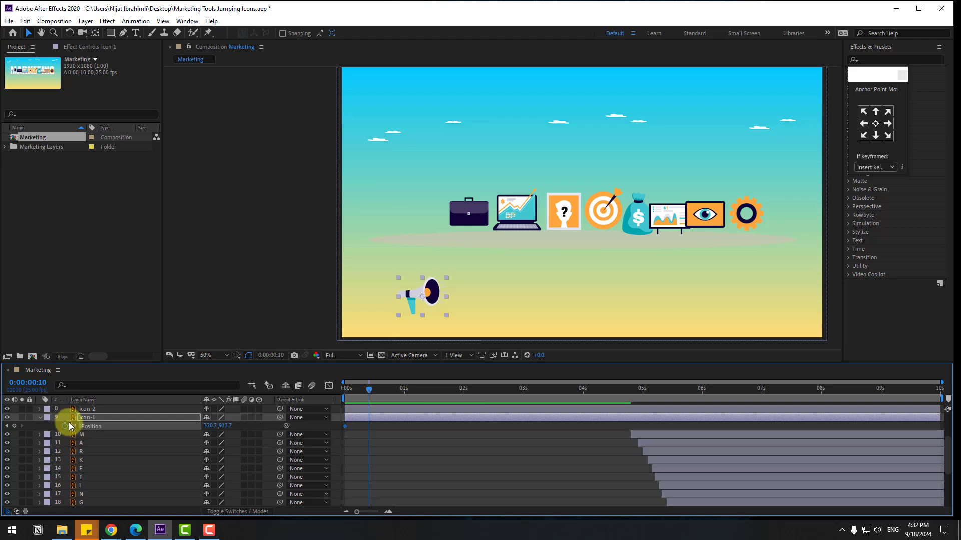
drag(224, 426, 17, 395)
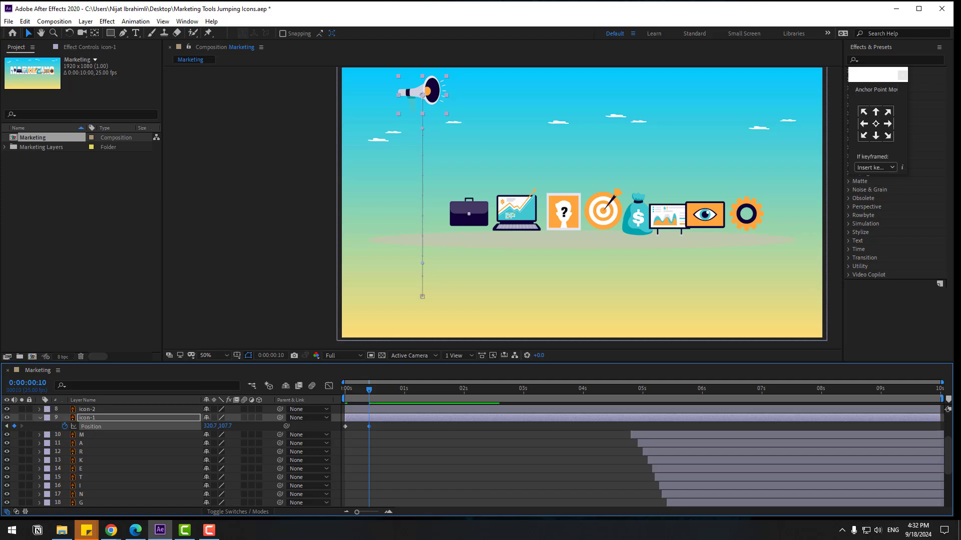
- Add a third icon-1 position keyframe at 0:00:00:20 from a copy of the first, and set it to 320.7, 576.7
key(shift+Page_Down)
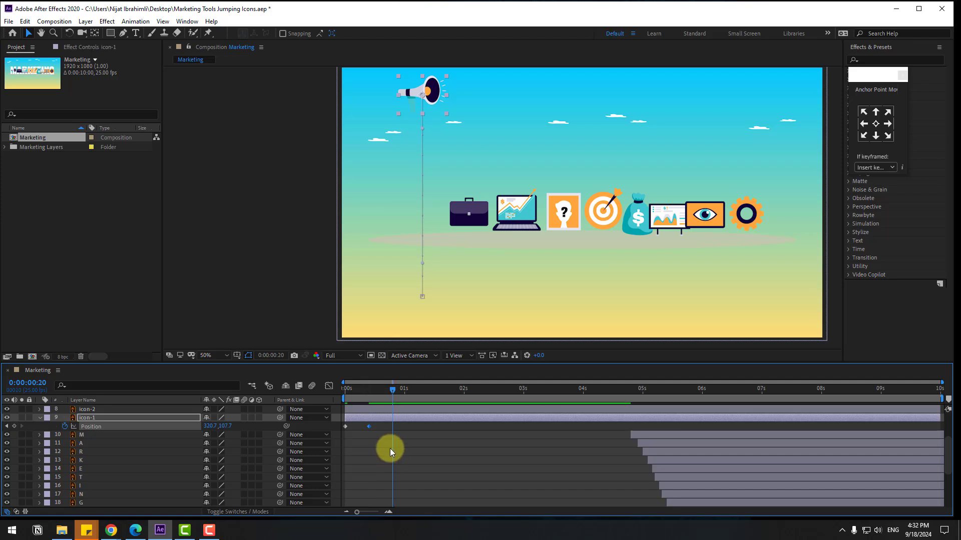
click(353, 426)
key(ctrl+v)
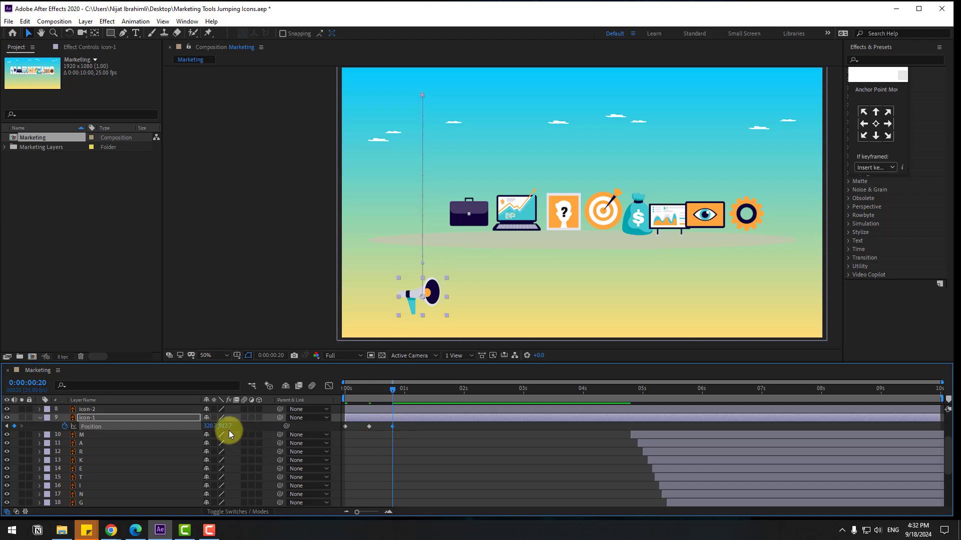
drag(223, 426, 35, 442)
- Apply Easy Ease to all three icon-1 position keyframes
drag(403, 426, 343, 429)
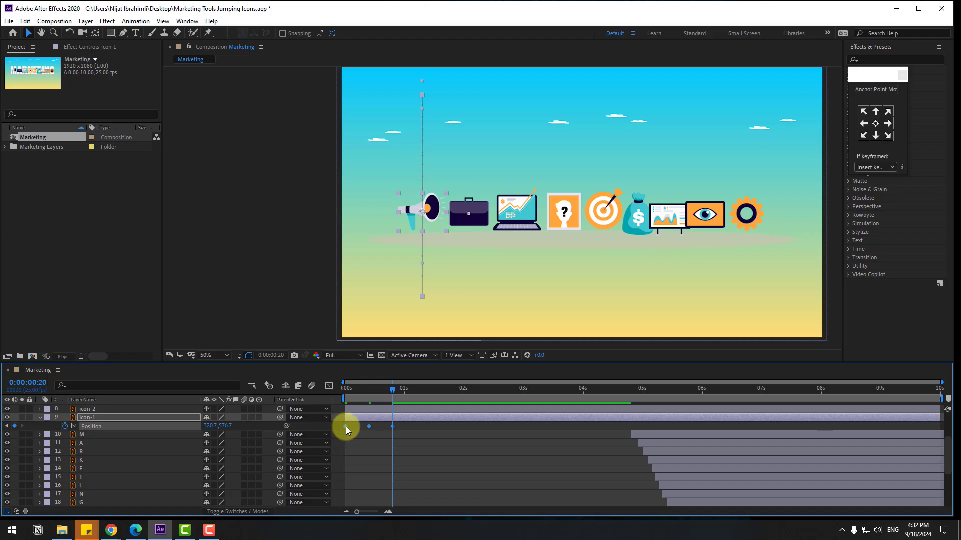
right_click(347, 430)
mouse_move(440, 419)
click(494, 450)
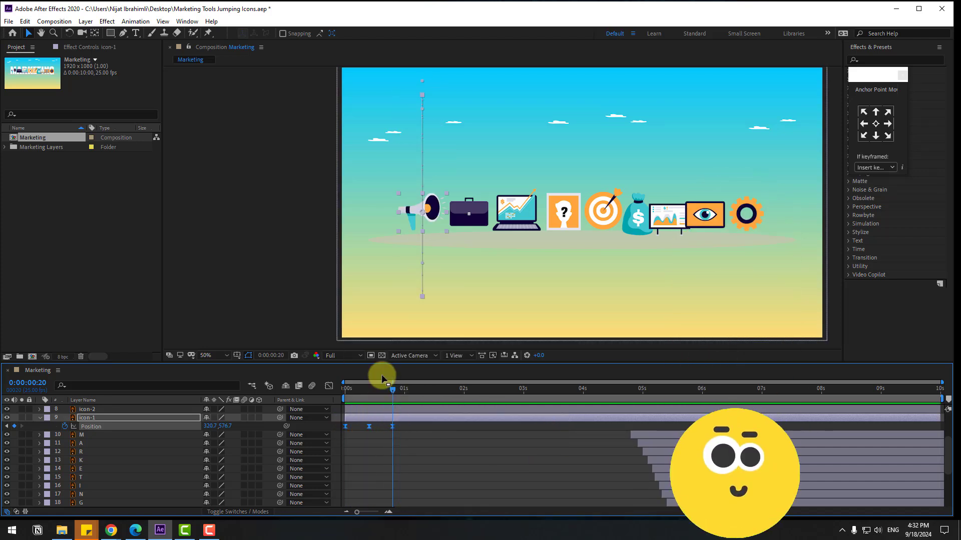
- Extend the middle position keyframe's ease handles on both sides in icon-1's speed graph, preview the jump, and leave the Graph Editor
mouse_move(381, 379)
mouse_down()
mouse_move(351, 393)
mouse_move(383, 395)
mouse_up()
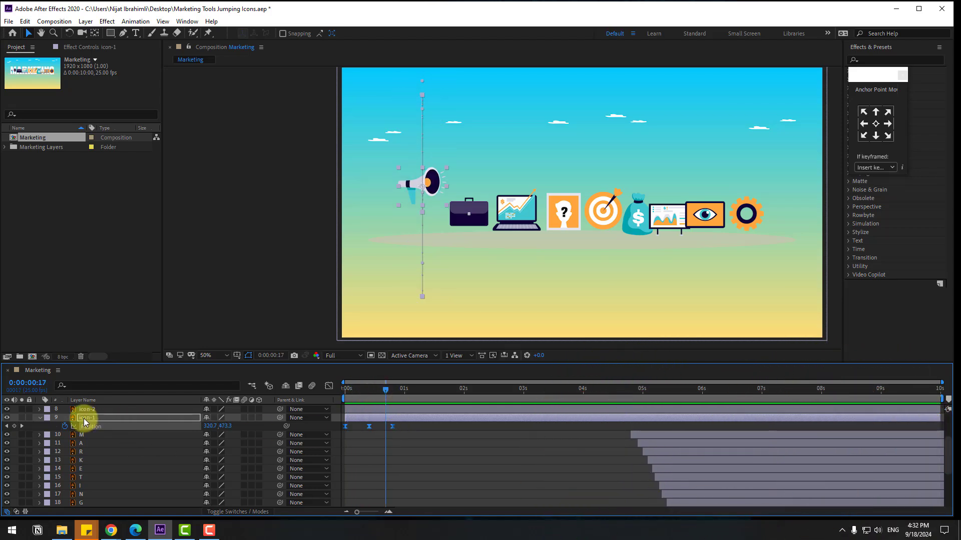
click(328, 386)
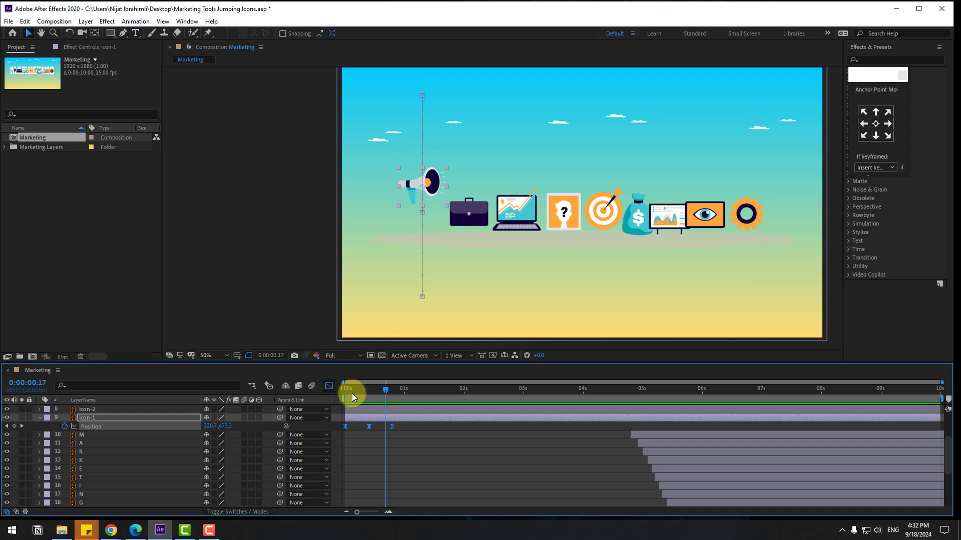
click(350, 390)
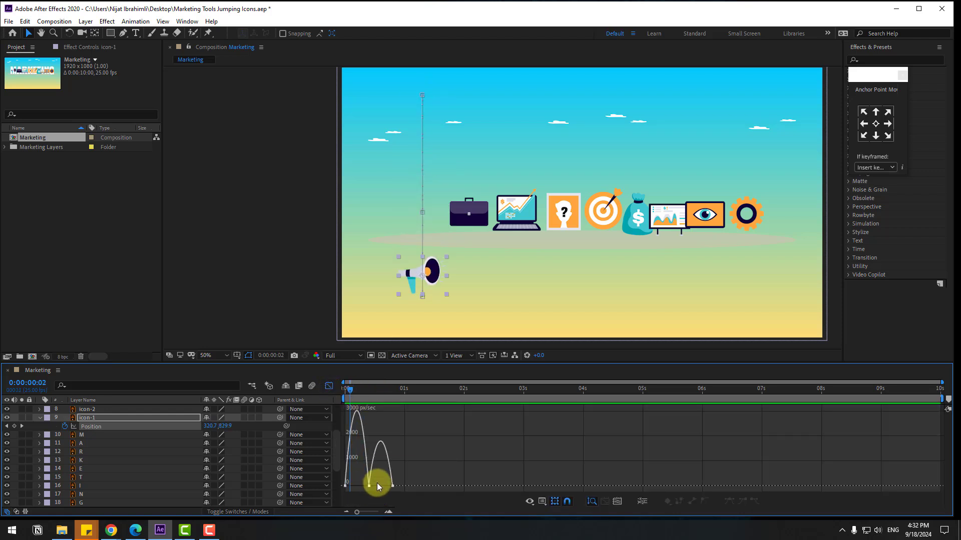
scroll(380, 485, up, 2)
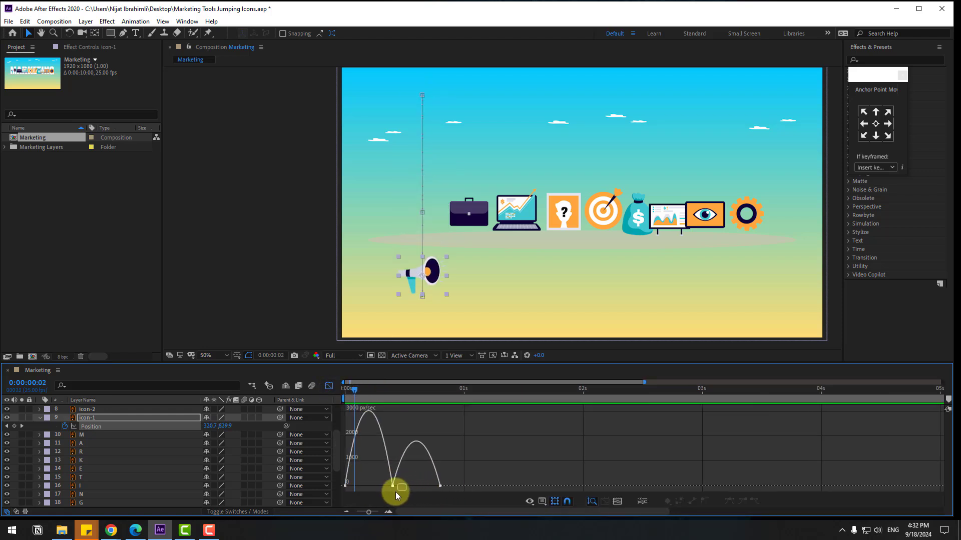
key(ctrl+a)
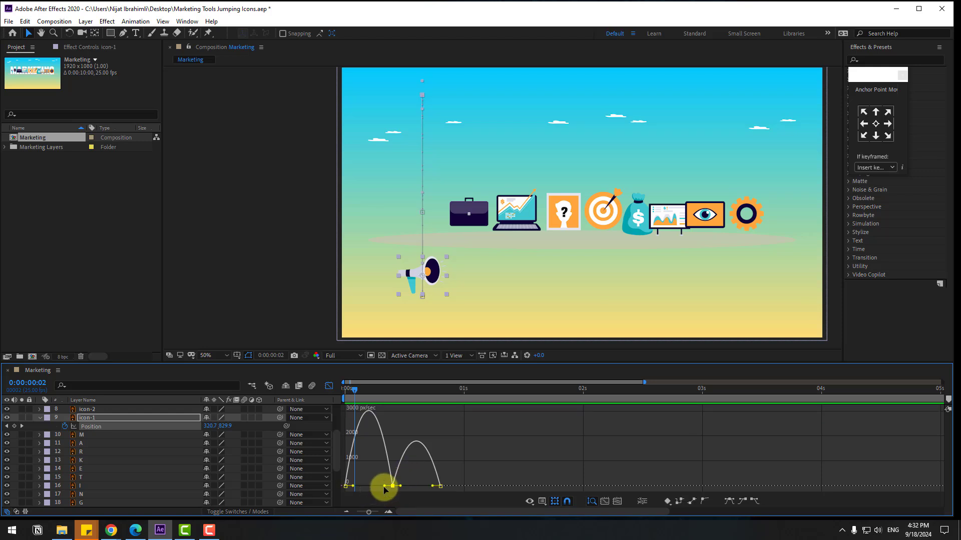
drag(384, 490, 447, 477)
key(space)
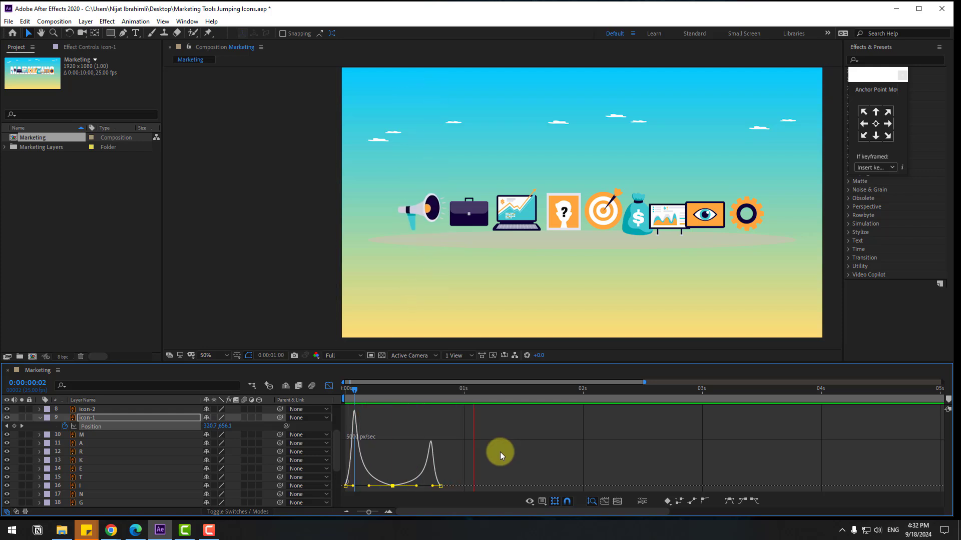
key(space)
click(332, 389)
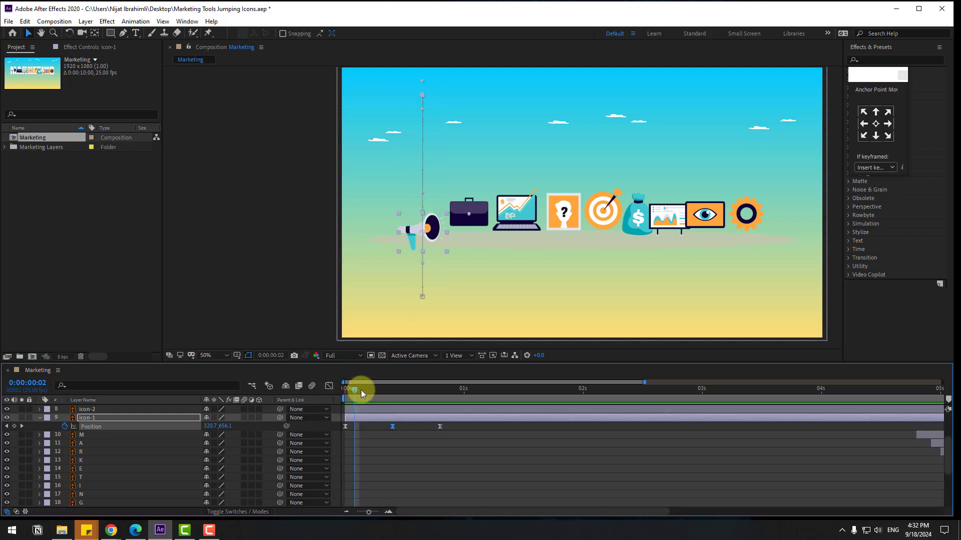
- Add an icon-1 rotation keyframe of 25° at 0:00:00:00
click(341, 390)
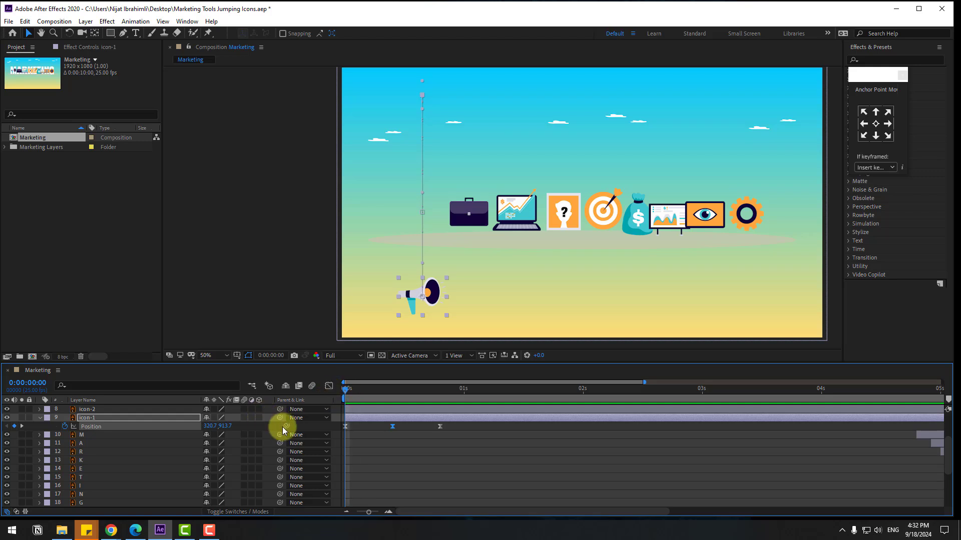
key(shift+r)
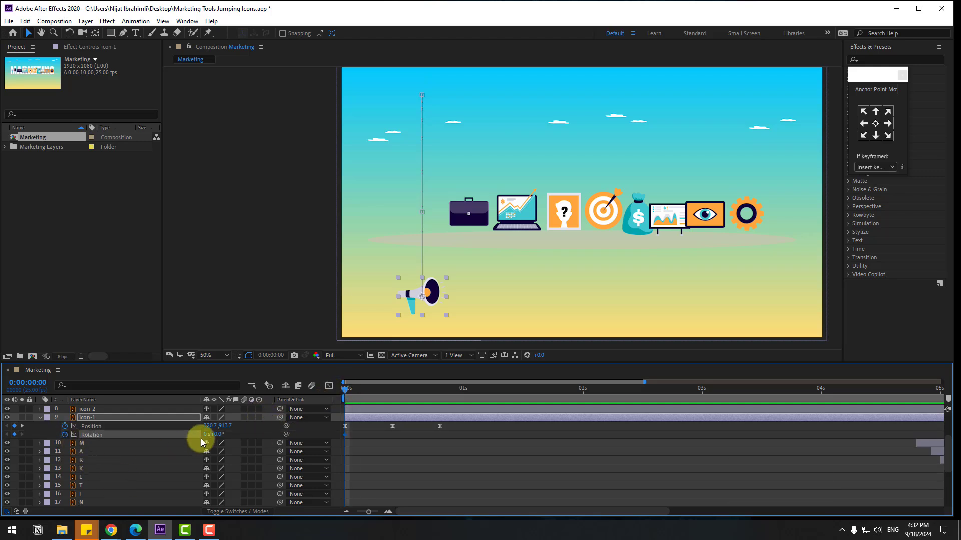
click(215, 435)
text(20)
key(Return)
drag(218, 435, 223, 435)
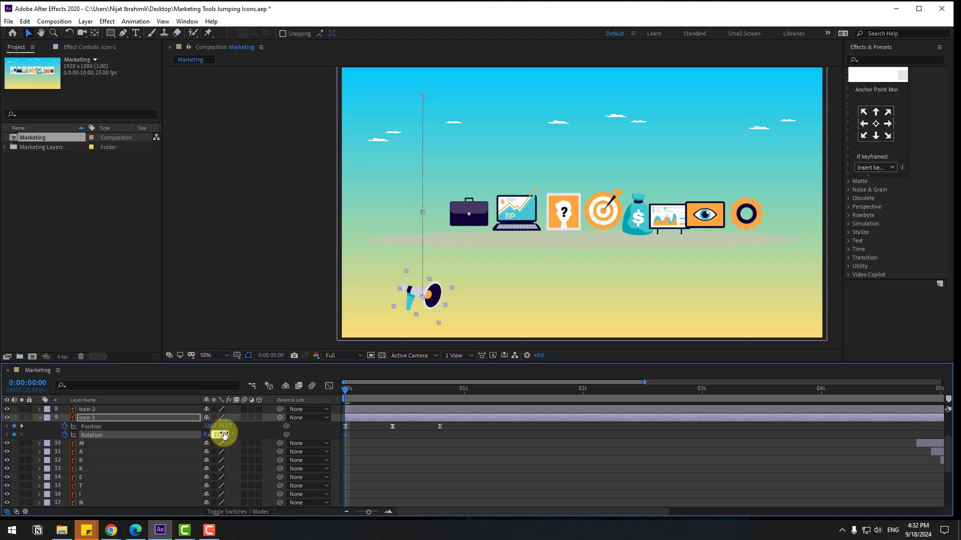
- Add a second icon-1 rotation keyframe of -10° at 0:00:00:06
drag(351, 391, 374, 389)
click(219, 434)
text(-10)
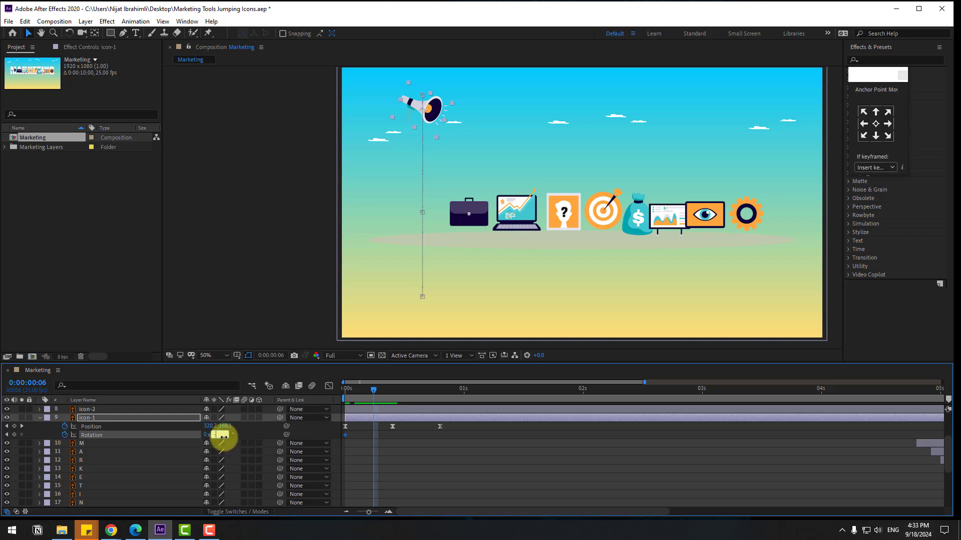
key(Return)
- Add icon-1 rotation keyframes of 5° at about 0:00:00:13 and 0° at 0:00:00:20
drag(374, 389, 440, 389)
click(215, 435)
text(5)
key(Return)
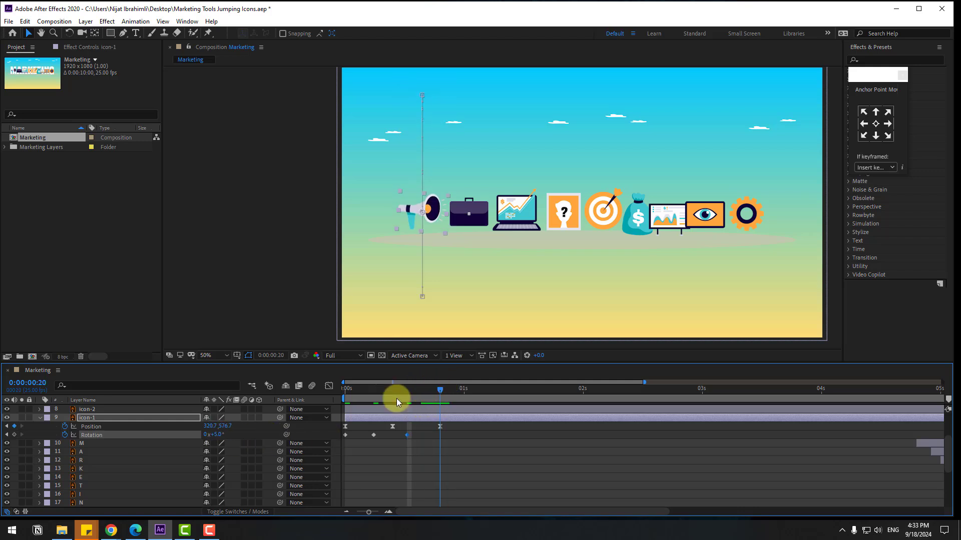
click(215, 435)
text(0)
key(Return)
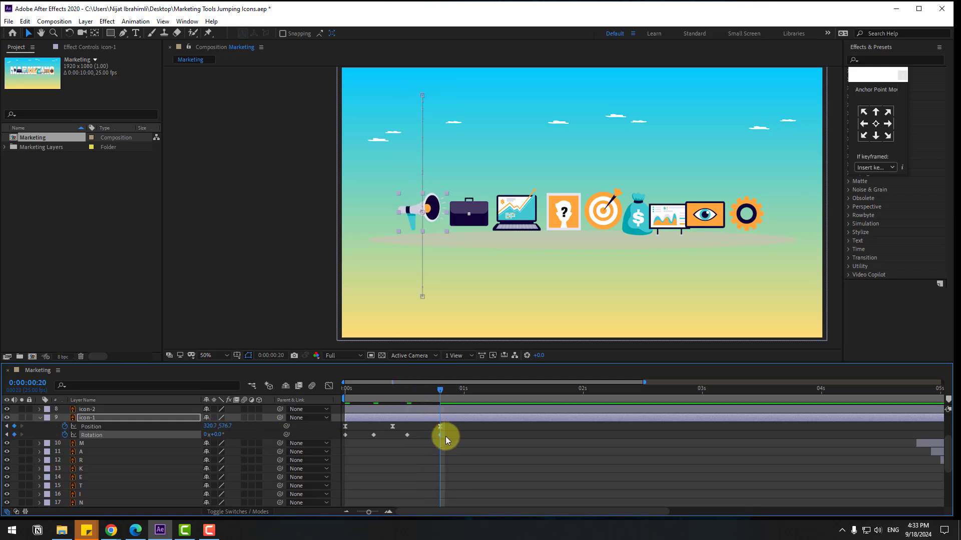
- Apply Easy Ease to all icon-1 rotation keyframes and preview the jumping megaphone
drag(446, 437, 343, 437)
right_click(343, 436)
mouse_move(350, 433)
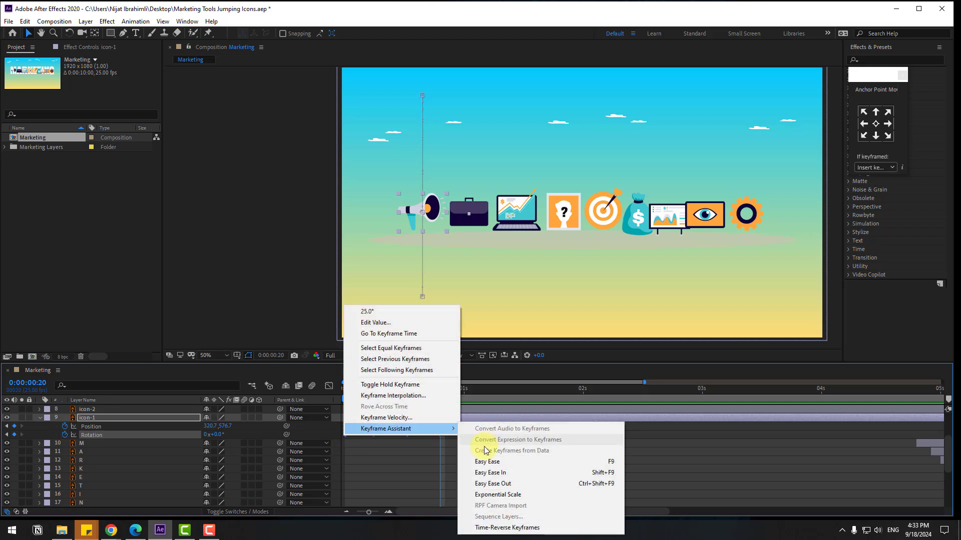
click(493, 461)
key(space)
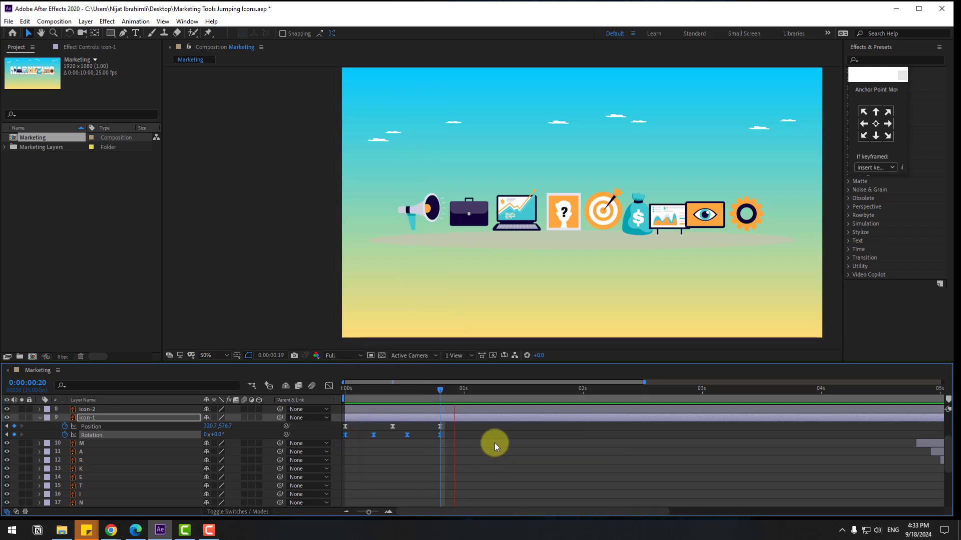
- Add an icon-1 scale keyframe of 0% at 0:00:00:00
drag(413, 389, 340, 394)
key(shift+s)
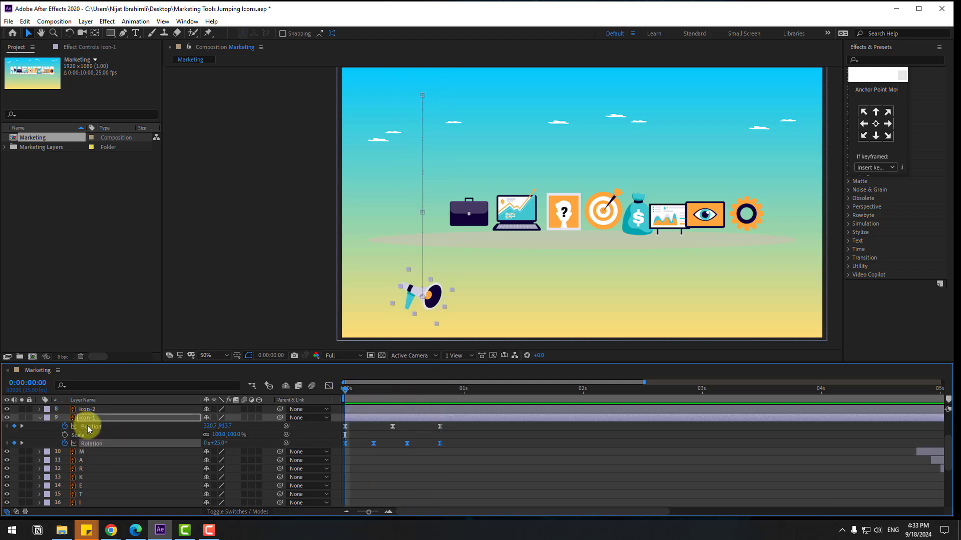
click(251, 436)
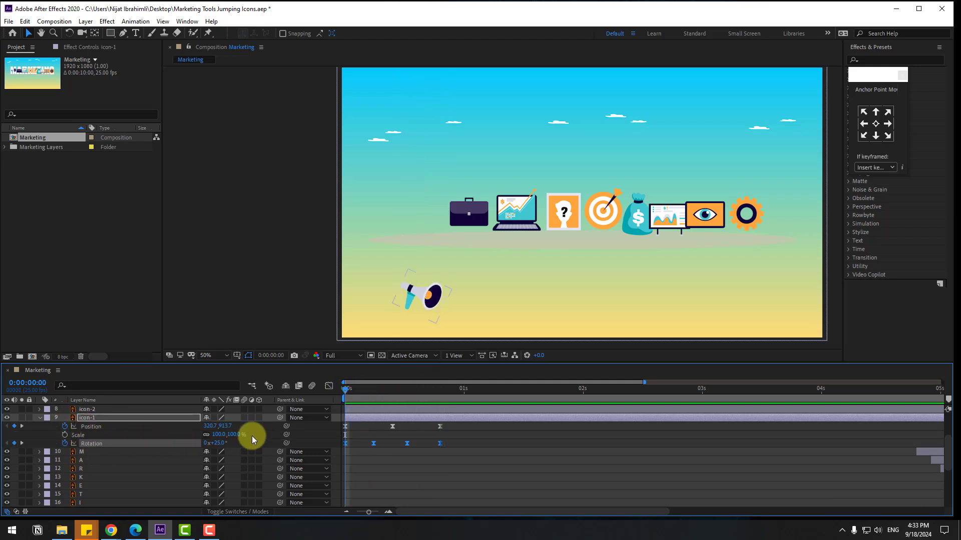
click(68, 436)
click(219, 434)
text(0)
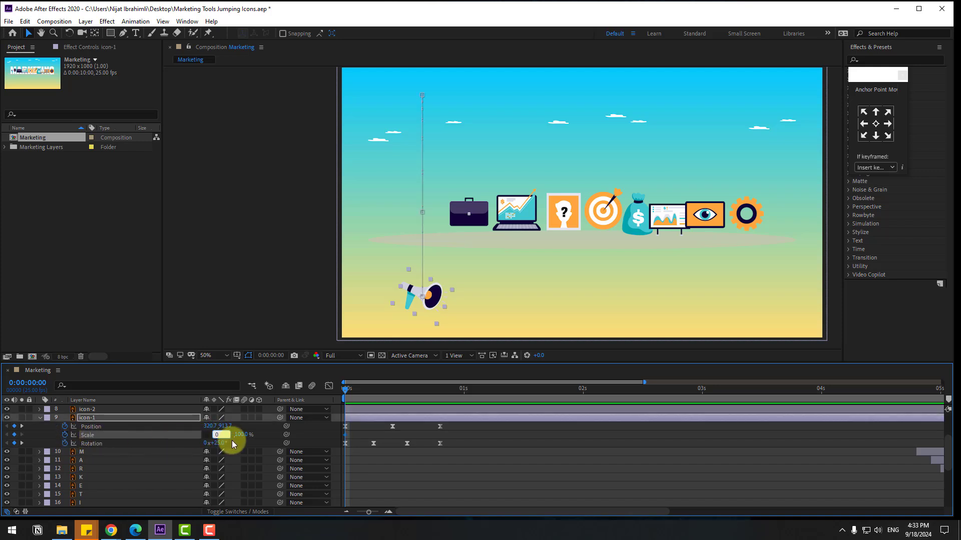
key(Return)
- Add a second icon-1 scale keyframe at 0:00:00:06 with the height stretched to 120%
drag(348, 388, 376, 390)
click(384, 434)
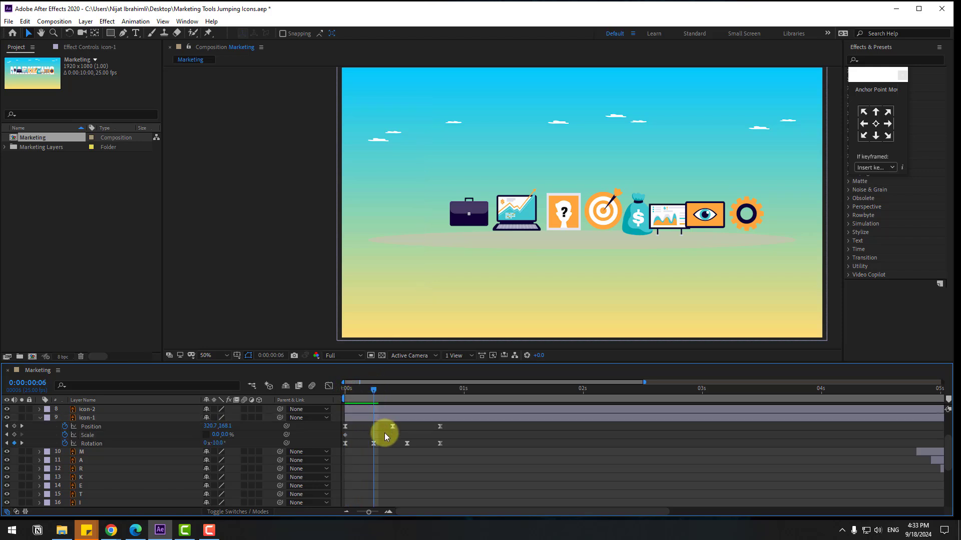
mouse_move(225, 434)
mouse_down()
mouse_move(247, 434)
mouse_move(218, 439)
mouse_move(255, 428)
mouse_move(215, 435)
mouse_up()
- Add an icon-1 scale keyframe of 100% in both dimensions at 0:00:00:10
drag(364, 398, 393, 393)
scroll(377, 391, up, 1)
click(216, 442)
text(100)
key(Tab)
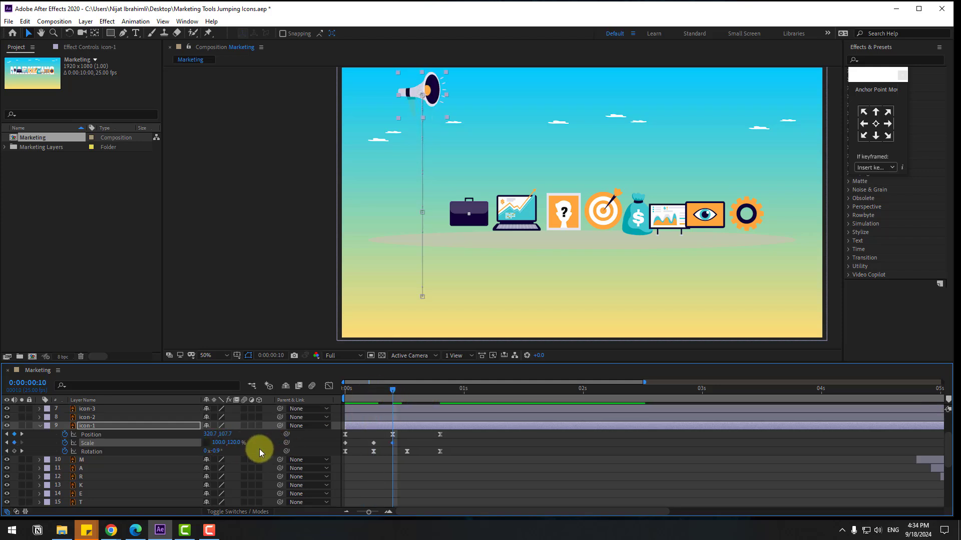
text(100)
key(Return)
- Add an icon-1 scale keyframe of 40% by 128% at 0:00:00:17 and apply Easy Ease to all its scale keyframes
drag(376, 390, 426, 380)
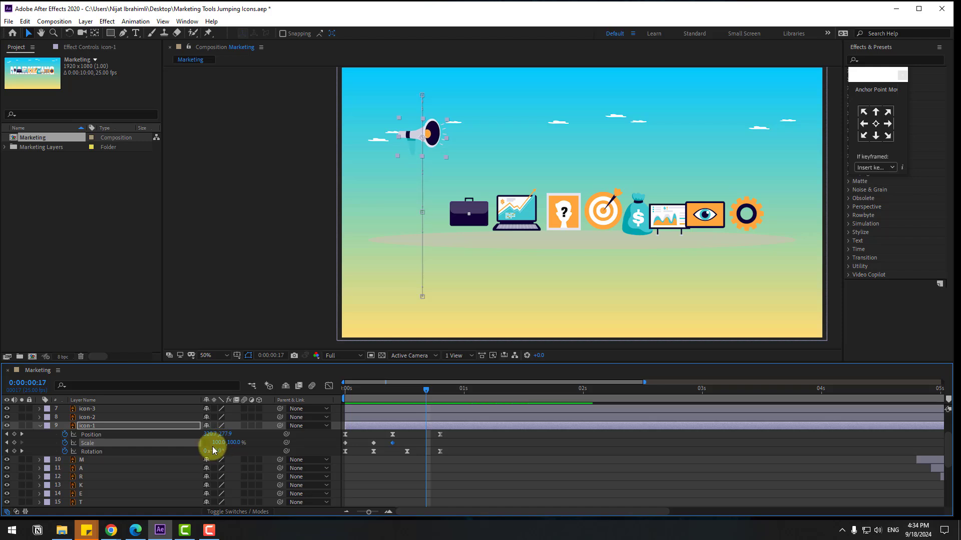
drag(219, 443, 344, 443)
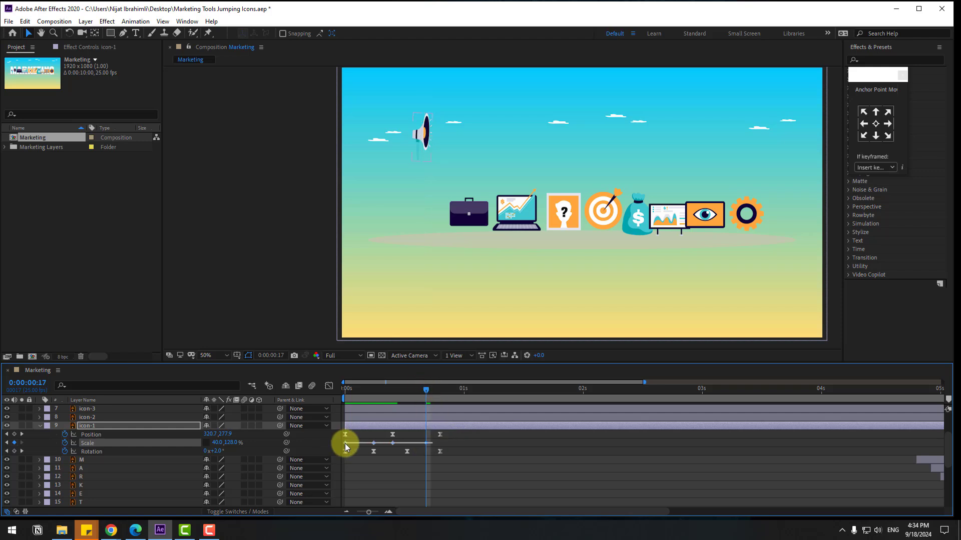
right_click(344, 444)
mouse_move(406, 439)
click(488, 370)
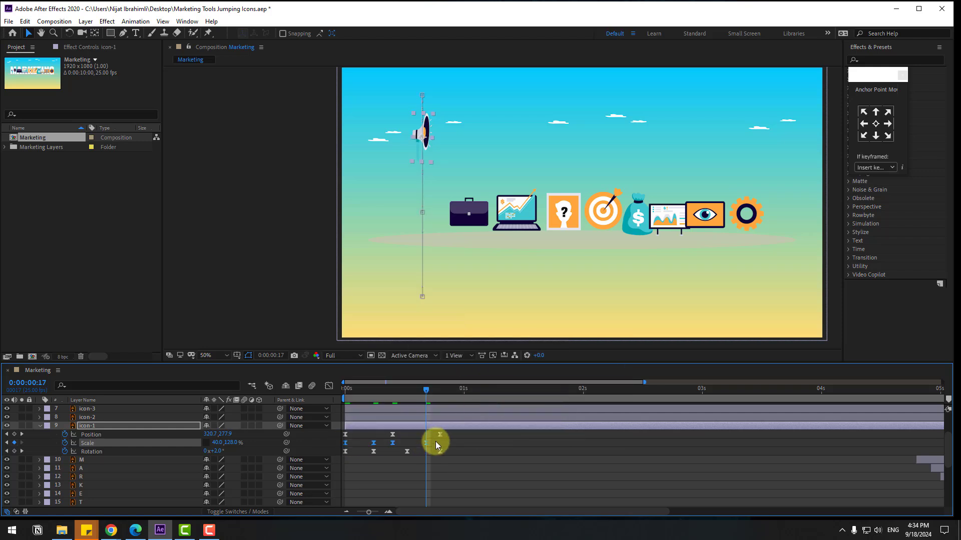
key(space)
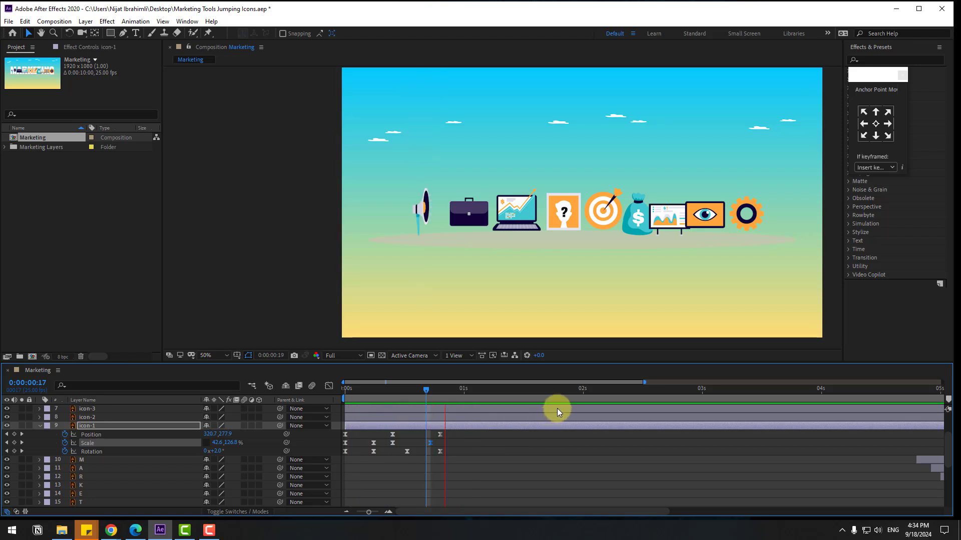
click(502, 454)
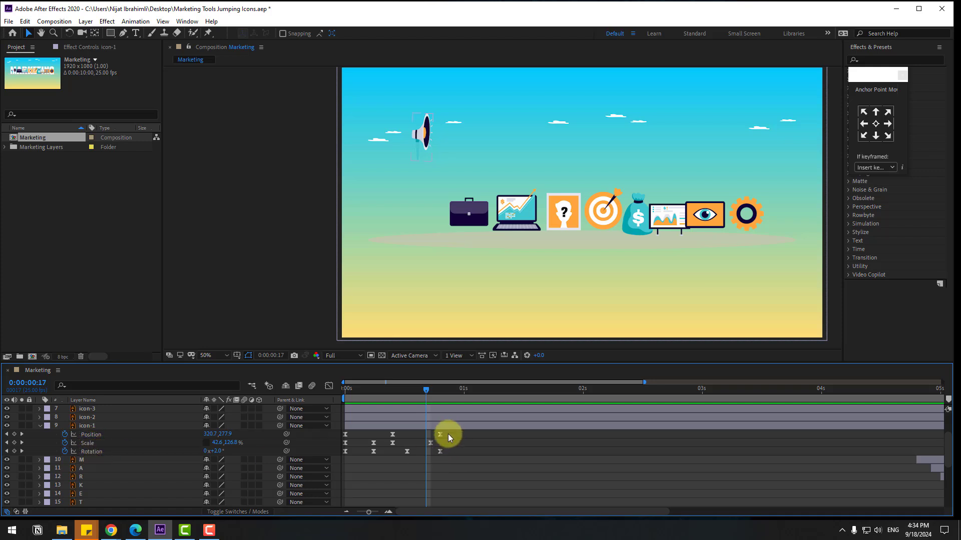
- Copy all icon-1 position, scale and rotation keyframes and paste them onto icon-2 at 0:00:00:00
drag(449, 434, 329, 455)
key(ctrl+c)
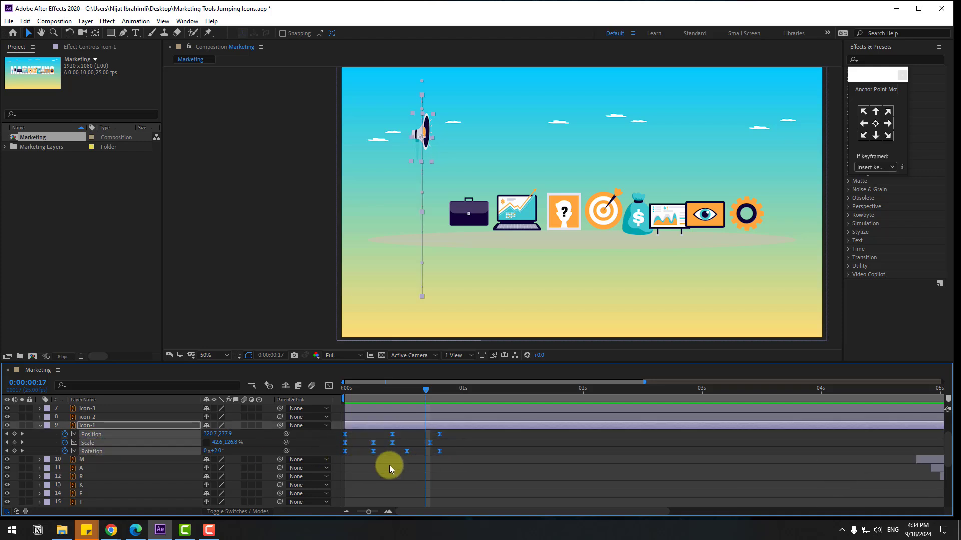
click(348, 390)
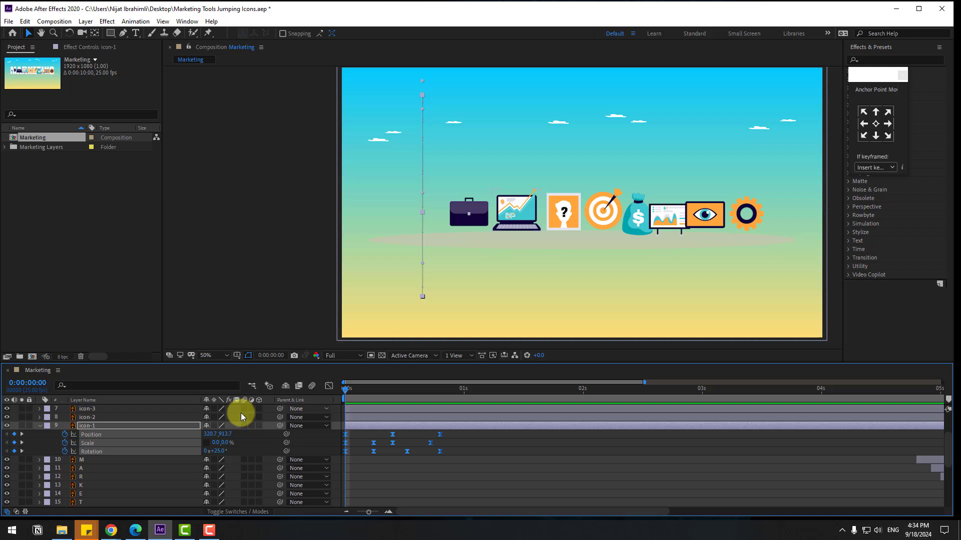
click(37, 424)
click(88, 418)
key(ctrl+v)
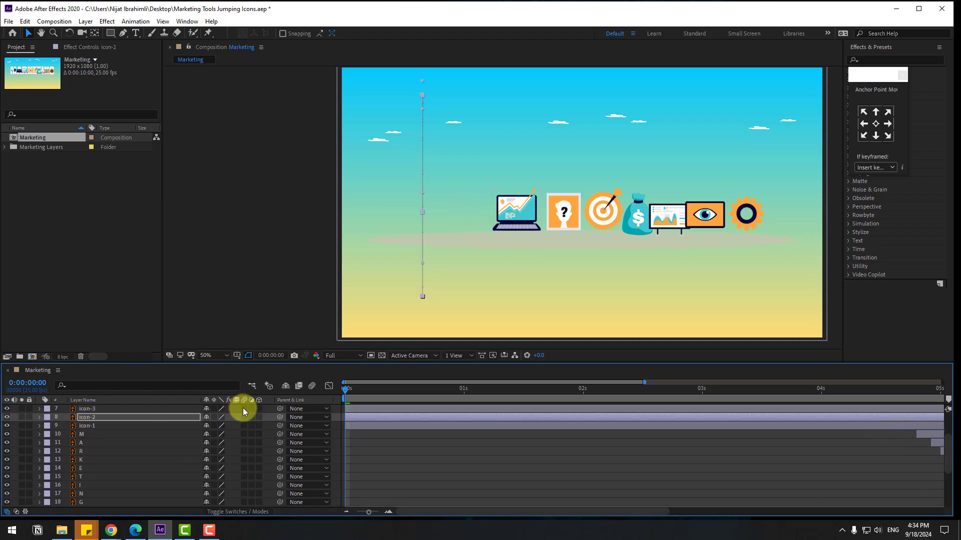
- Shift all icon-2 position keyframes horizontally to X 489.7 so the briefcase jumps beside the megaphone
key(p)
drag(356, 392, 290, 428)
drag(206, 426, 288, 423)
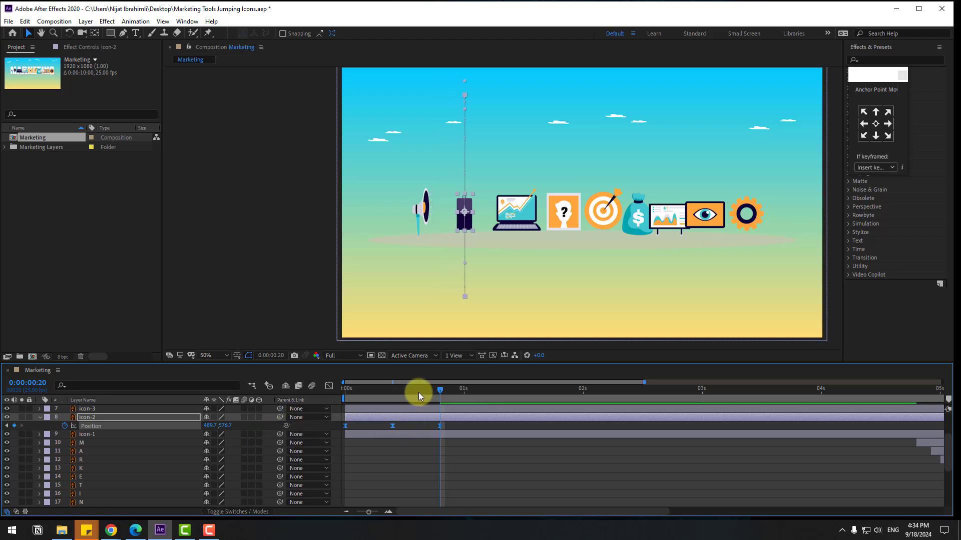
drag(418, 393, 374, 408)
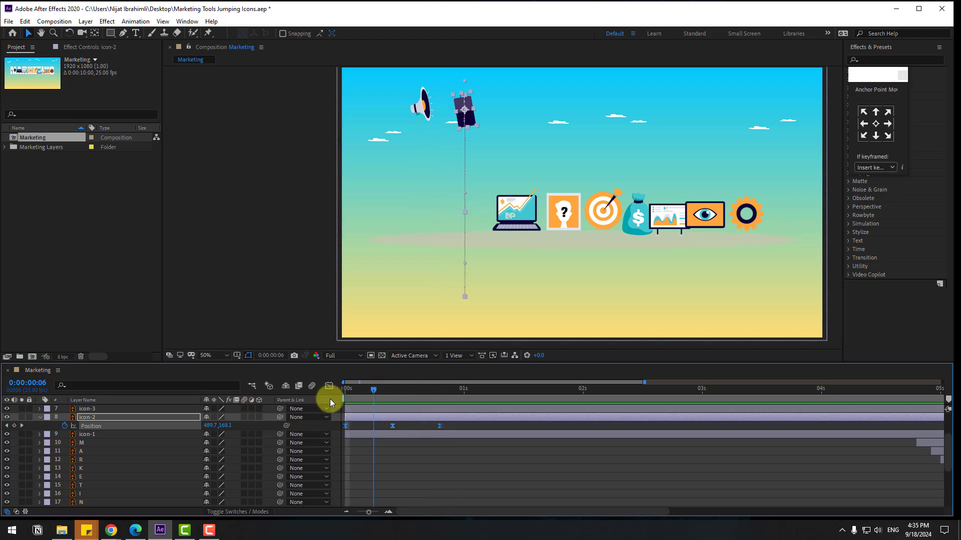
- Offset the icon-2 layer to start at 0:00:00:03 and preview the staggered jump
click(43, 419)
key(Home)
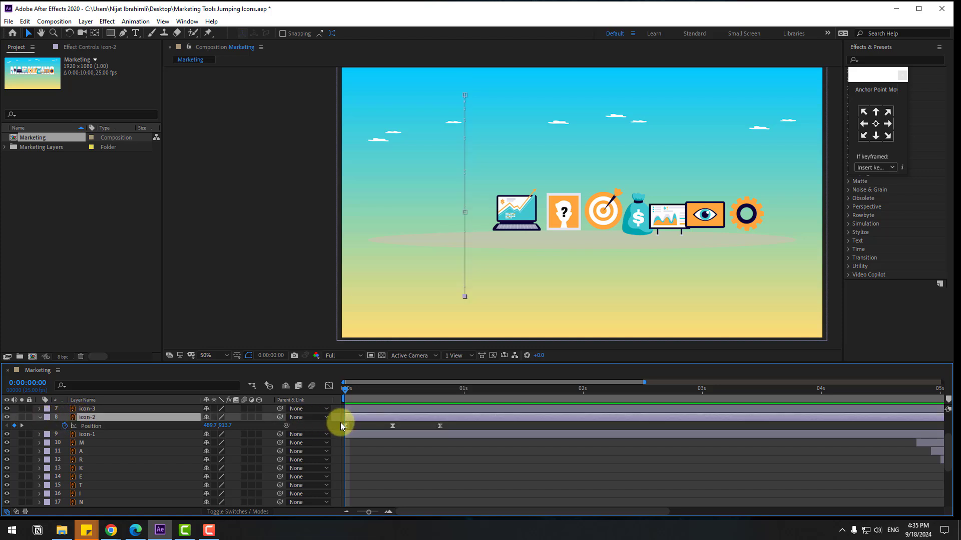
drag(354, 418, 368, 418)
key(space)
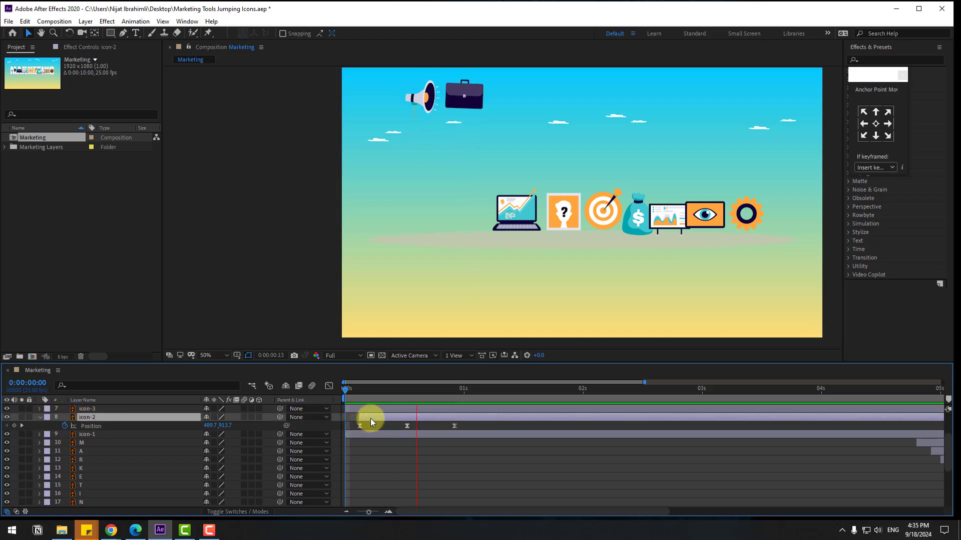
click(357, 392)
- Paste the copied icon-1 keyframes onto icon-3 at 0:00:00:00 and select all its position keyframes at 0:00:00:20
scroll(125, 436, up, 2)
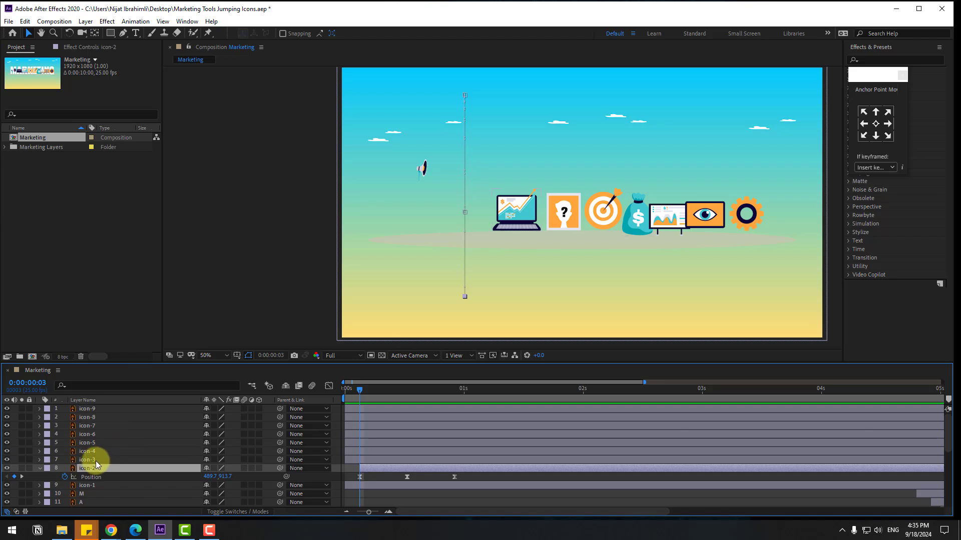
click(95, 460)
key(Home)
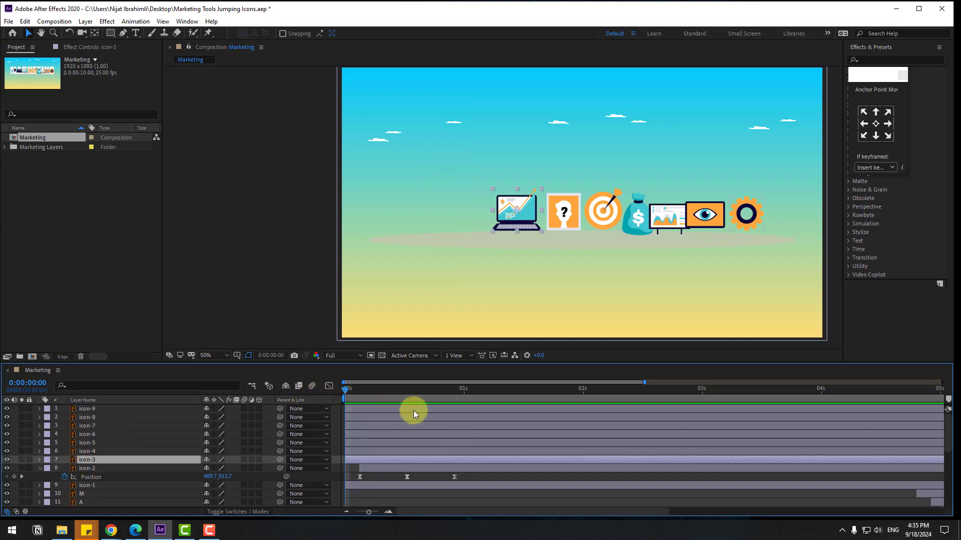
key(ctrl+v)
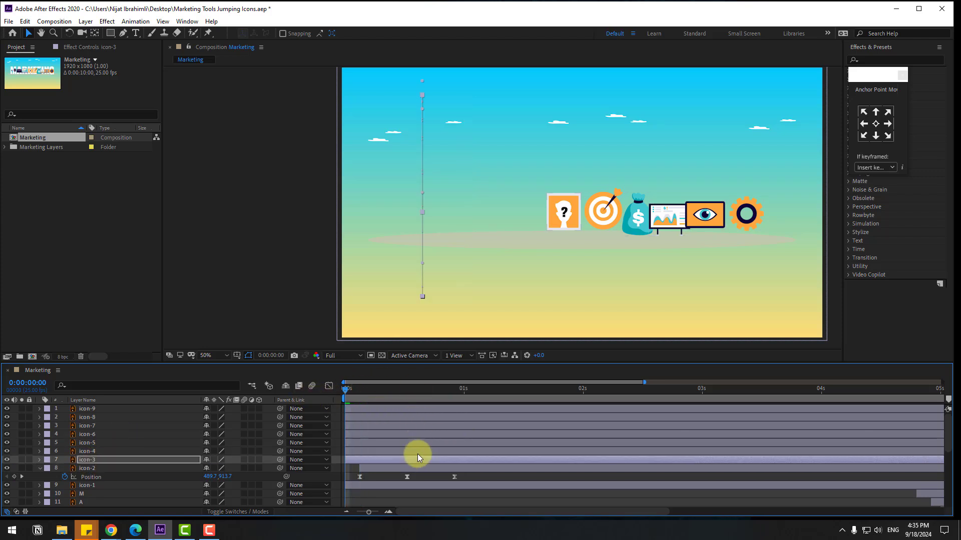
key(u)
drag(364, 400, 439, 392)
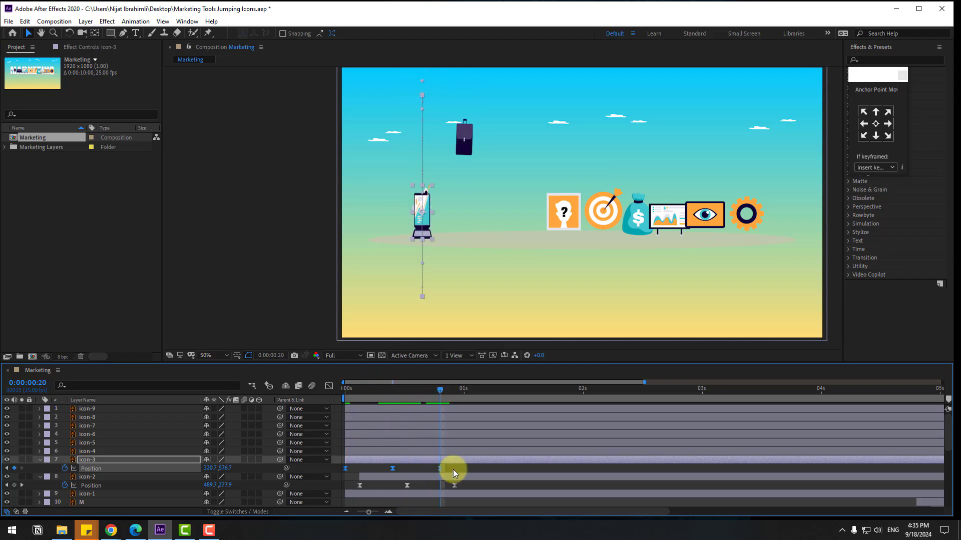
drag(452, 470, 335, 480)
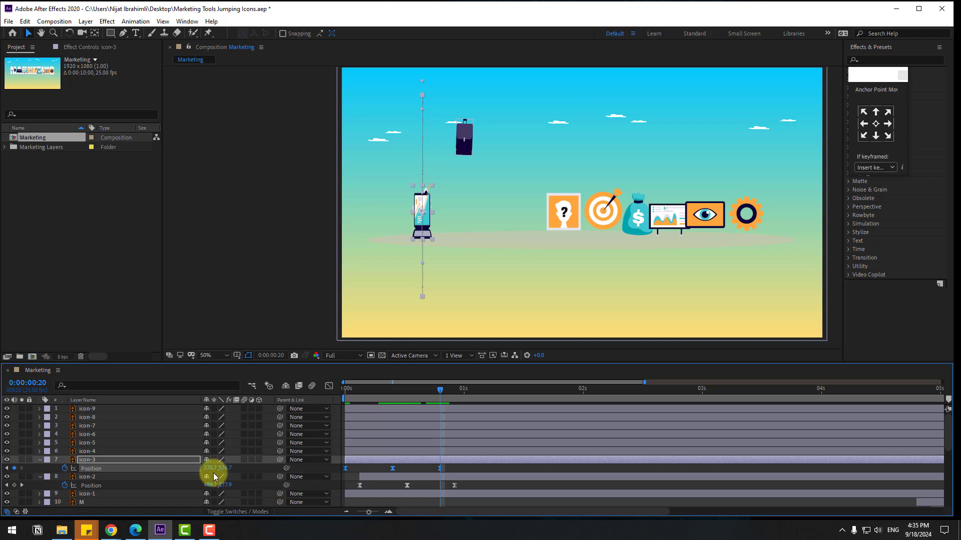
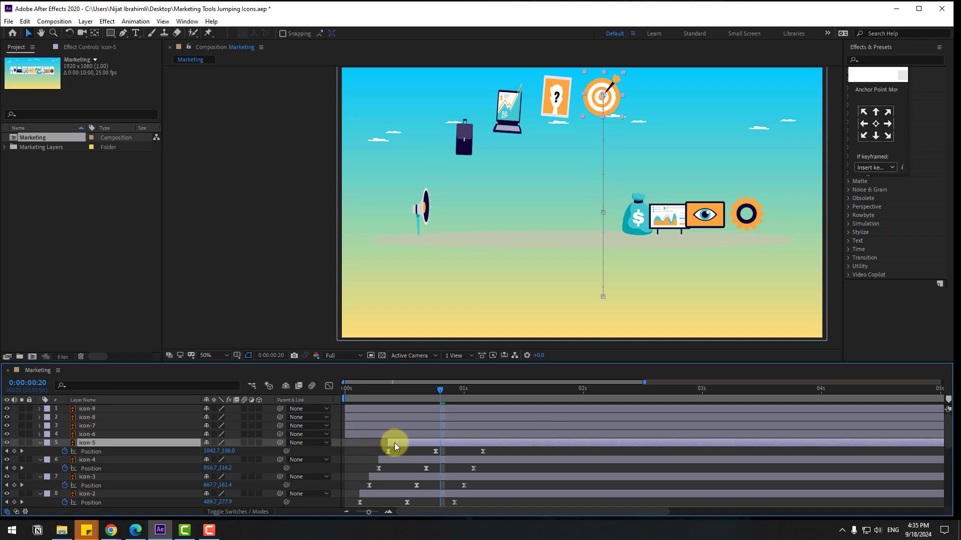
- Paste the copied keyframes onto icon-6 at 0:00:00:00 and shift all its position keyframes to X 1174.7
click(85, 434)
drag(443, 395, 302, 407)
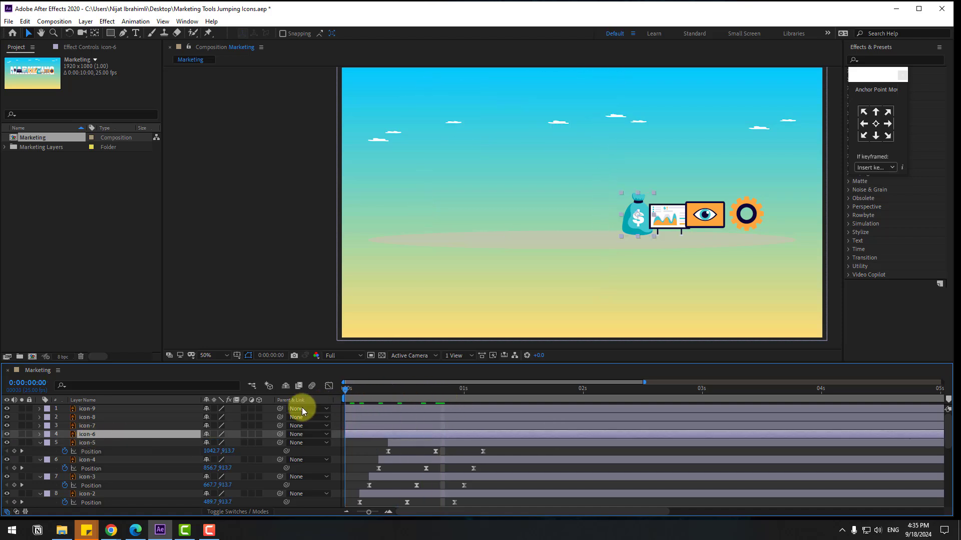
key(ctrl+v)
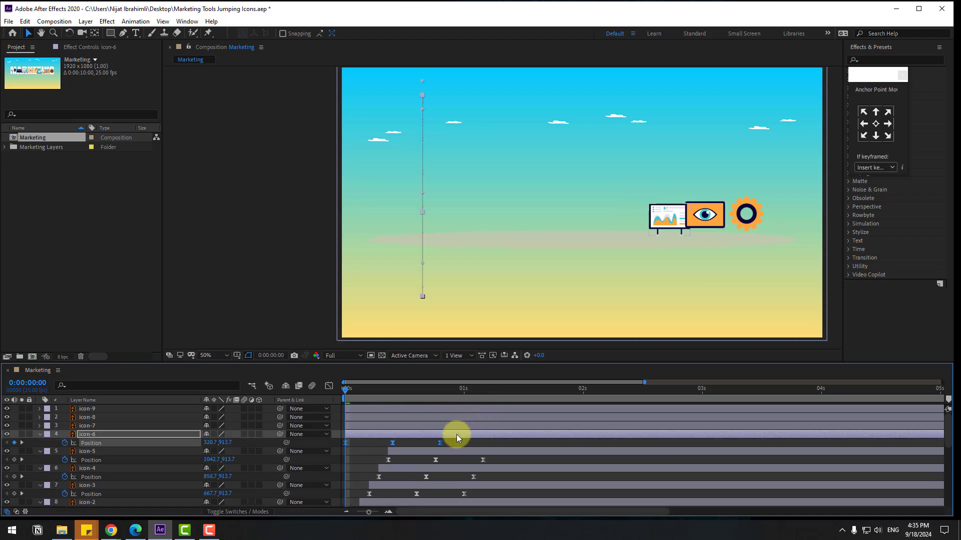
drag(404, 389, 443, 389)
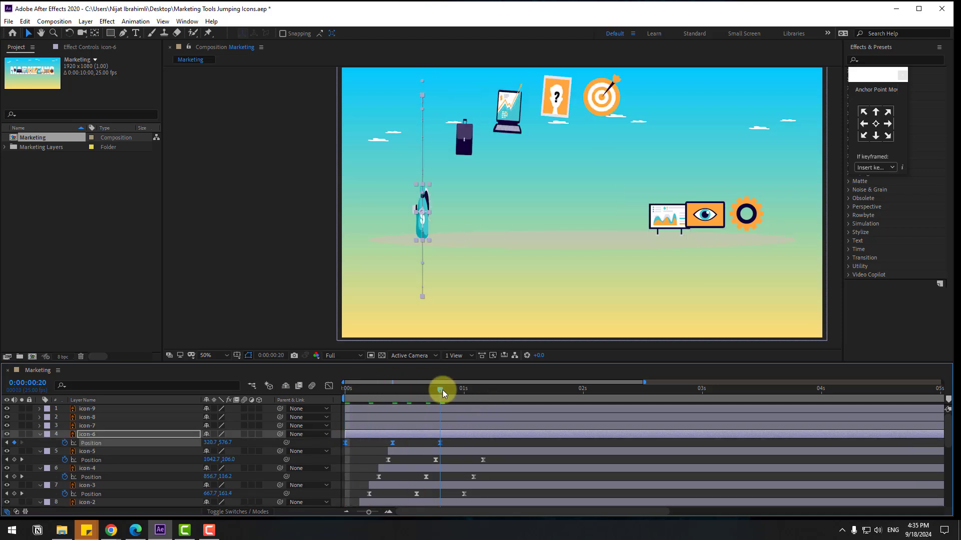
key(Page_Up)
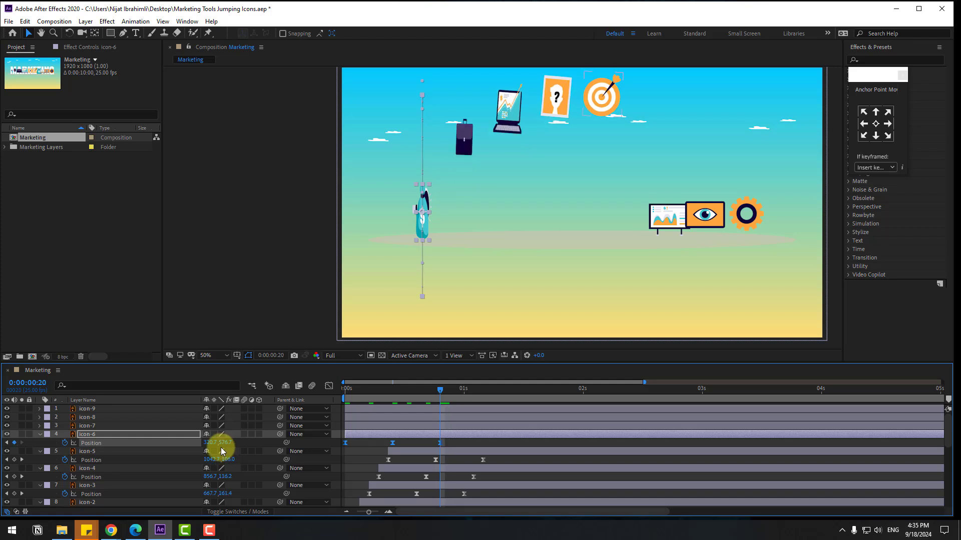
drag(209, 444, 616, 423)
- Offset the icon-6 layer to start about two frames after icon-5 and preview the jumping icons
drag(360, 435, 407, 436)
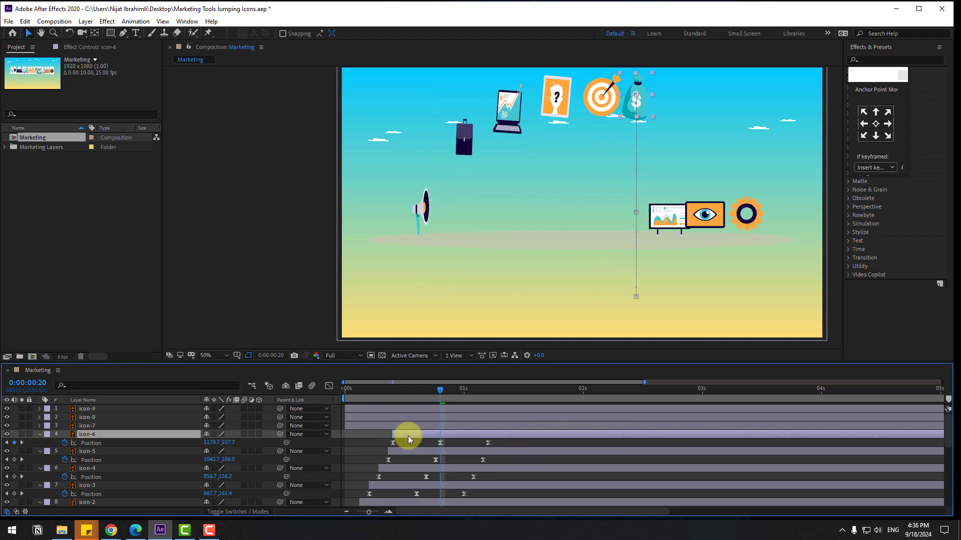
key(space)
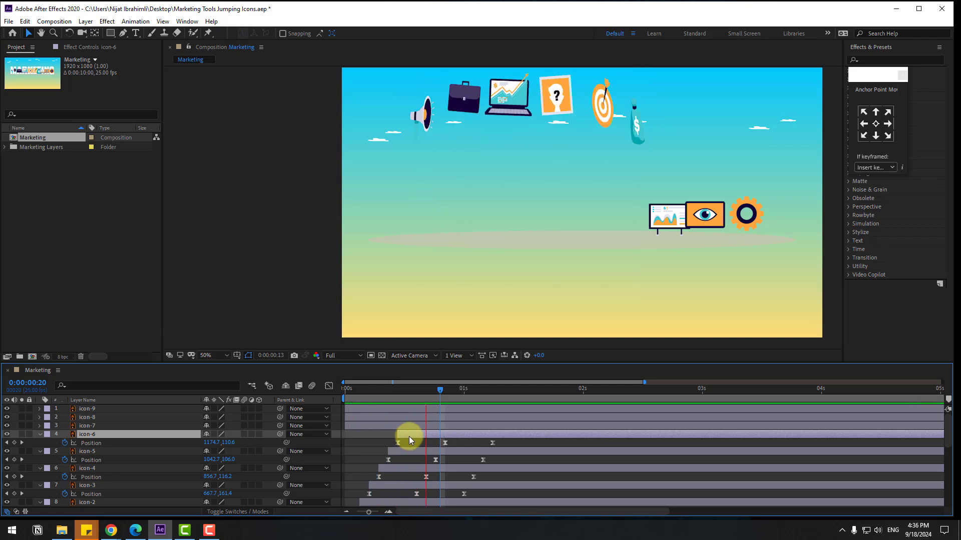
key(space)
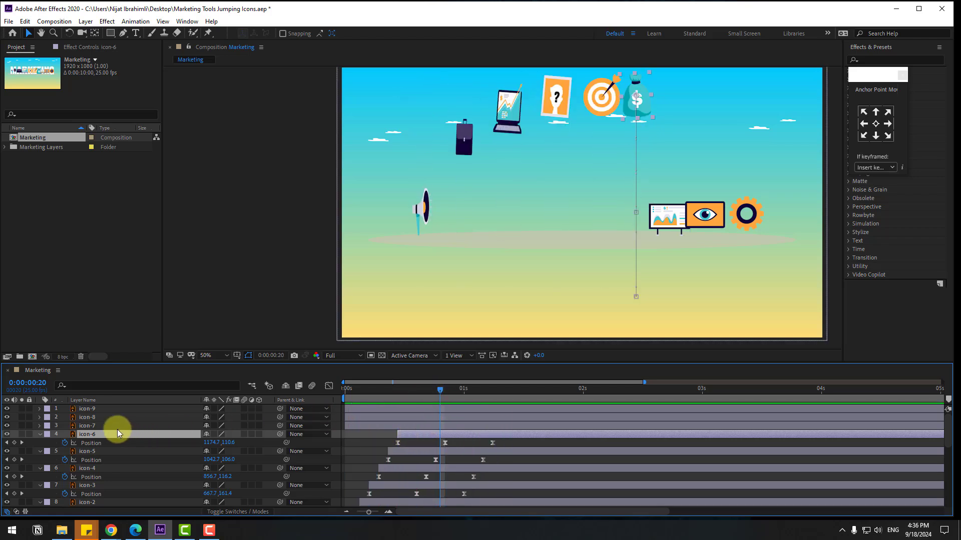
- Paste the copied keyframes onto icon-7 at 0:00:00:00 and shift all its position keyframes to about X 1315
click(139, 426)
drag(422, 391, 326, 391)
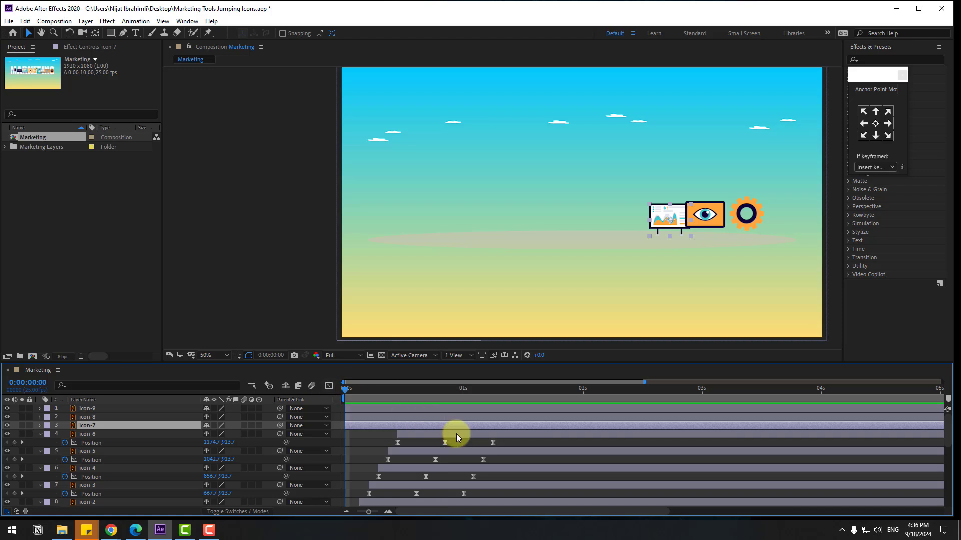
key(ctrl+v)
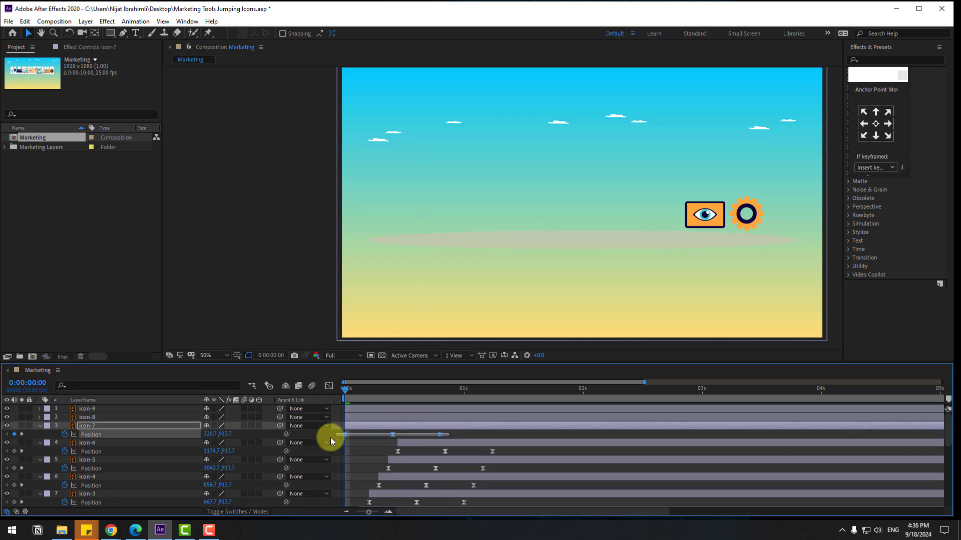
drag(413, 397, 439, 389)
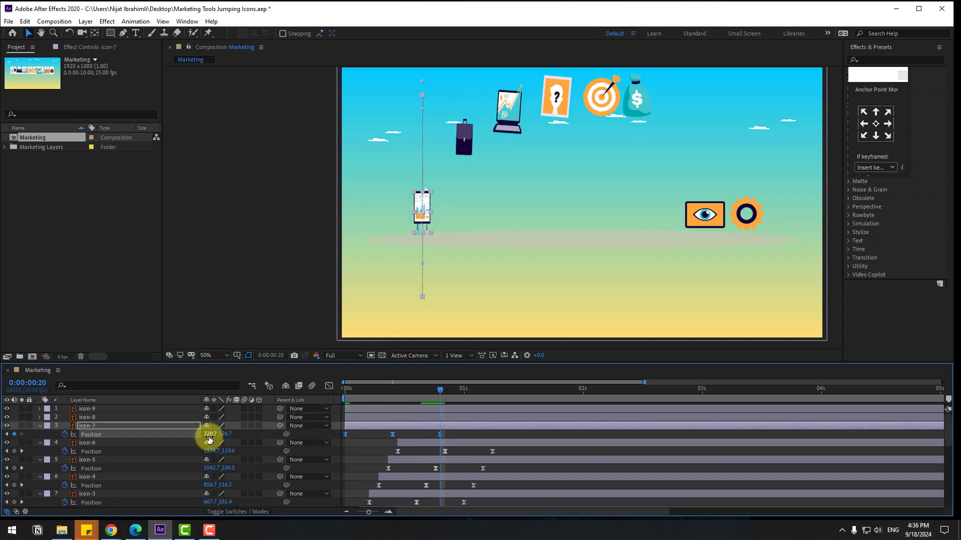
drag(209, 434, 688, 418)
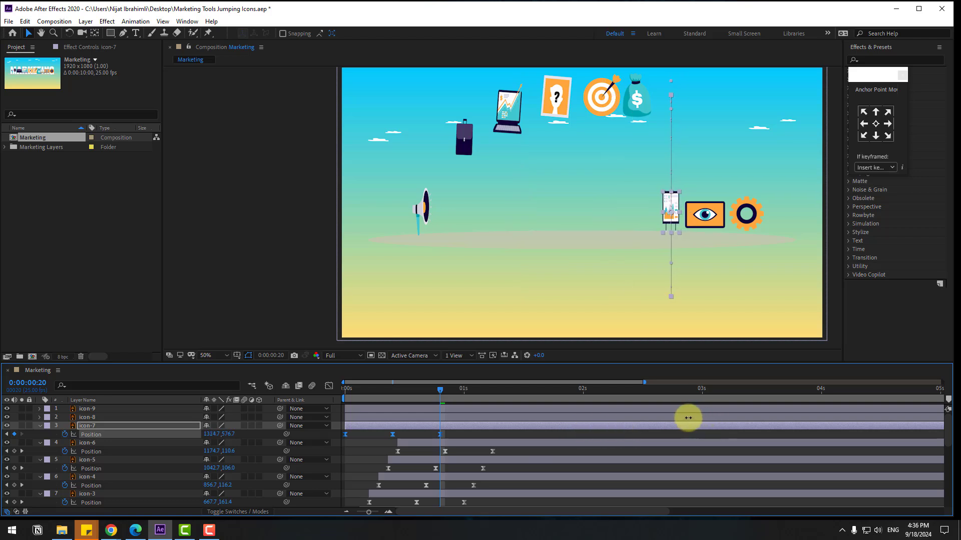
- Offset the icon-7 layer to start about two frames after icon-6
click(92, 427)
drag(361, 424, 418, 425)
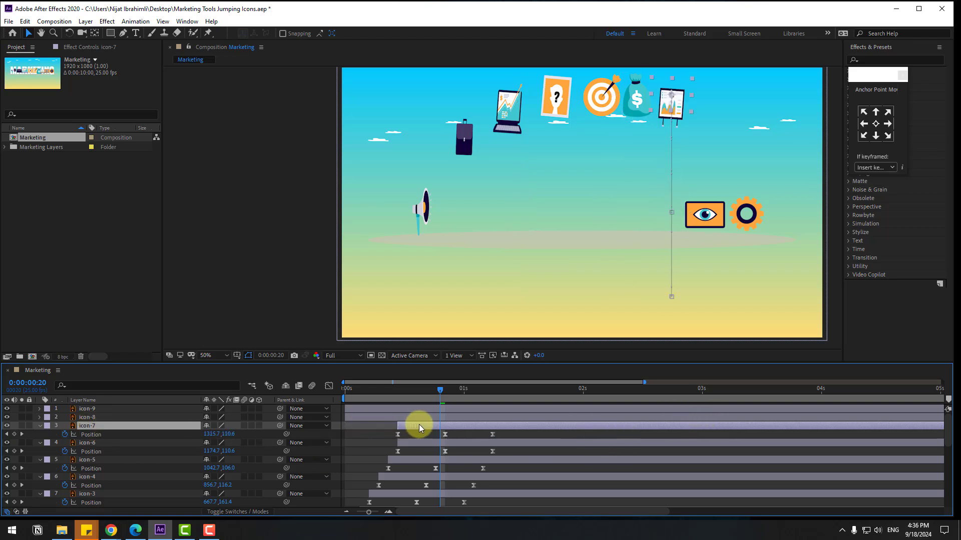
- Paste the copied keyframes onto icon-8 and icon-9 at 0:00:00:00 and stagger both layers about two frames apart after icon-7
click(87, 419)
drag(418, 391, 107, 398)
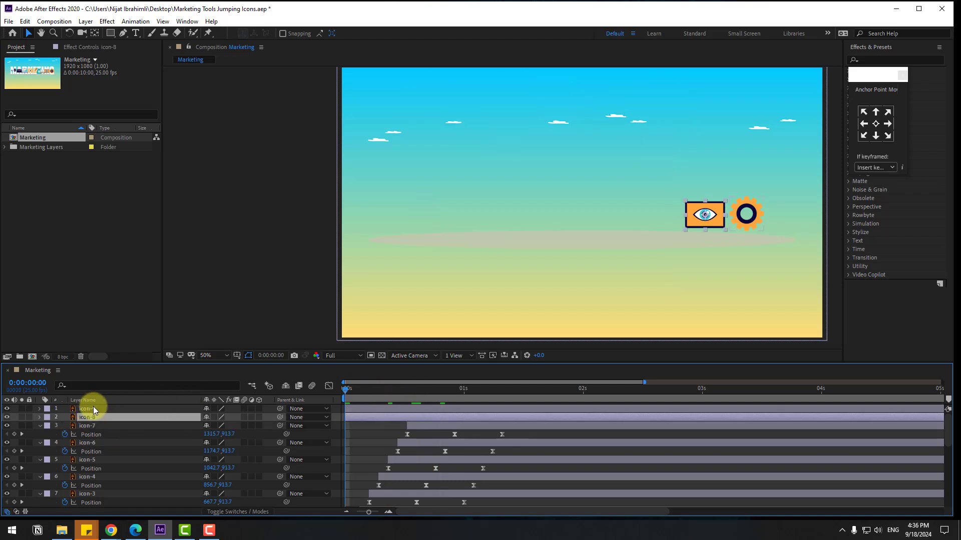
ctrl+click(93, 407)
click(370, 436)
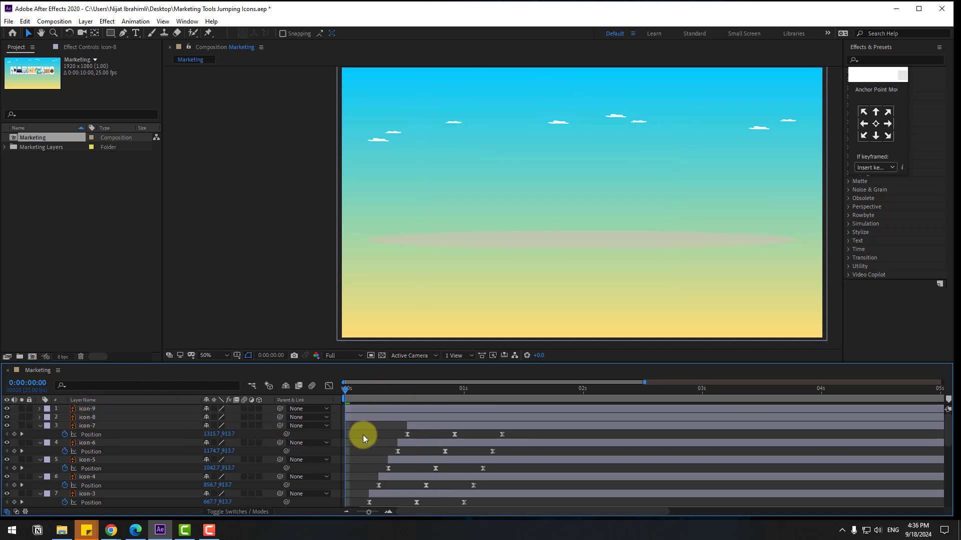
drag(354, 418, 427, 418)
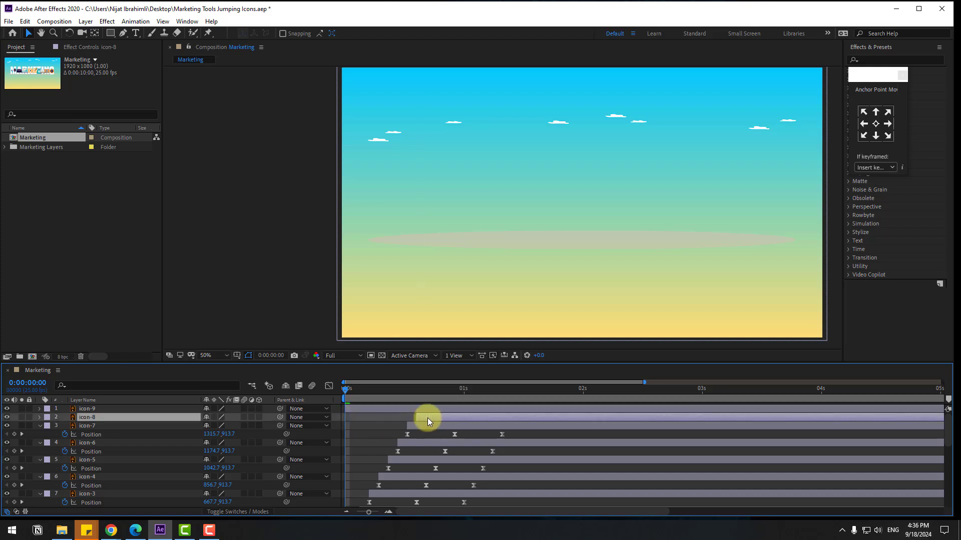
drag(356, 408, 437, 410)
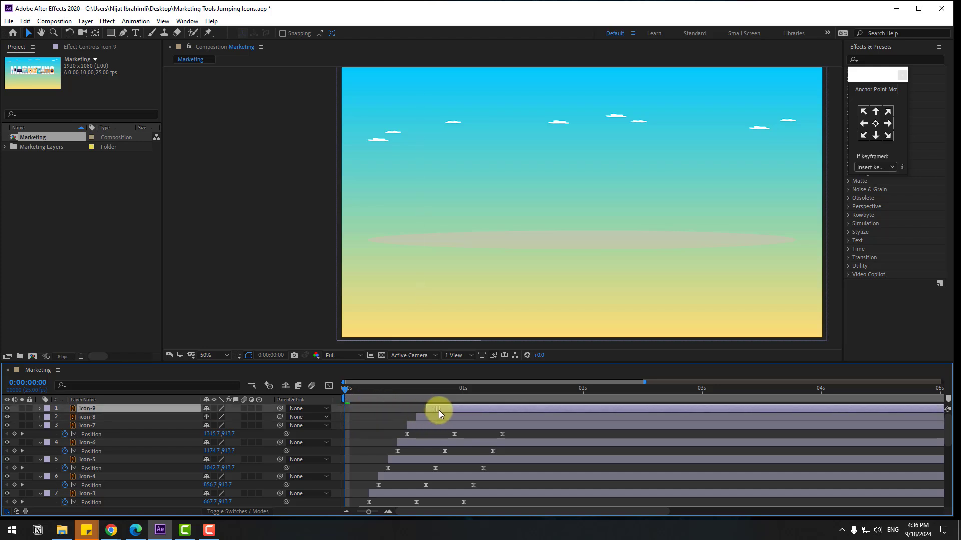
- Select all position keyframes of icon-8 and shift them together to X 1429.7 at 0:00:01:10
click(417, 390)
click(94, 419)
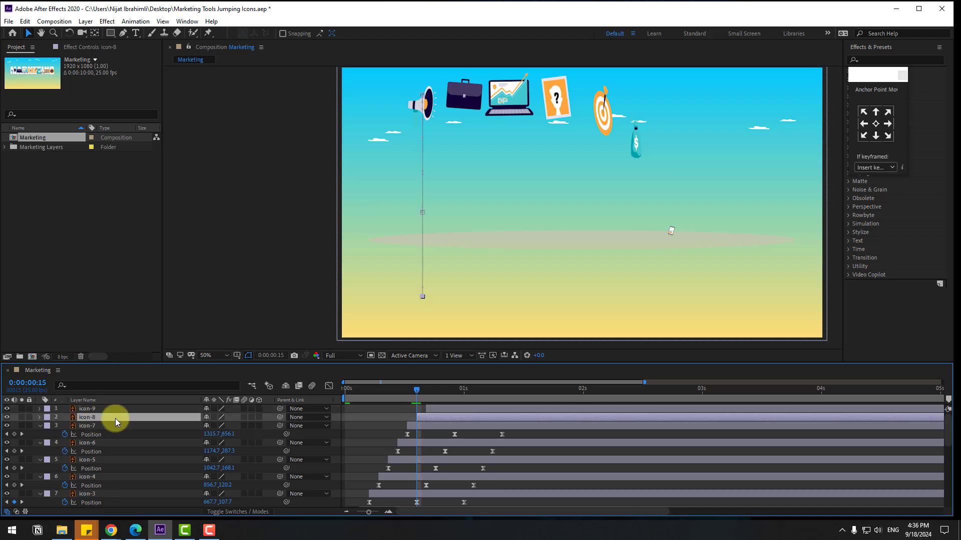
key(p)
drag(521, 426, 409, 402)
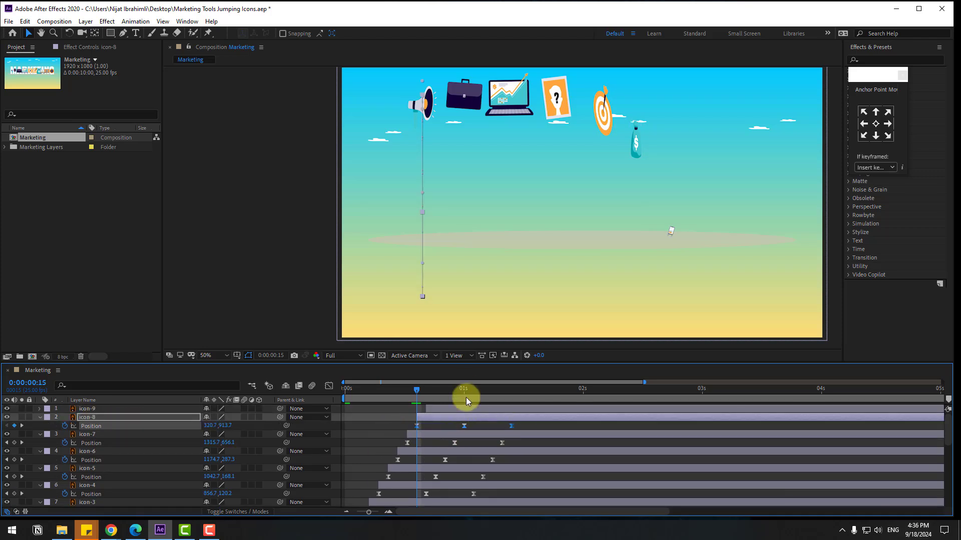
click(512, 389)
drag(215, 427, 736, 398)
- Shift all position keyframes of icon-9 to X 1535.7 at 0:00:01:12 and preview the staggered icons
click(80, 410)
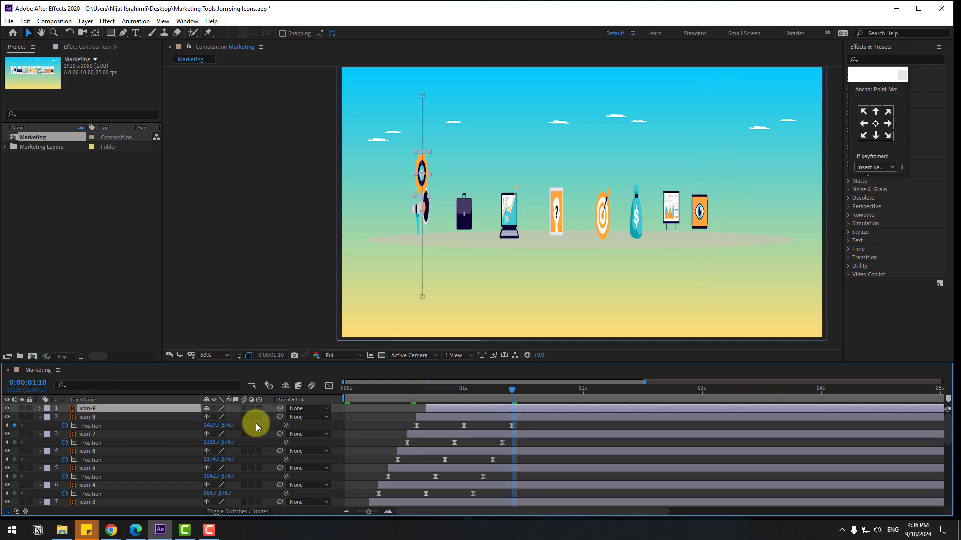
key(p)
drag(532, 416, 441, 428)
click(522, 393)
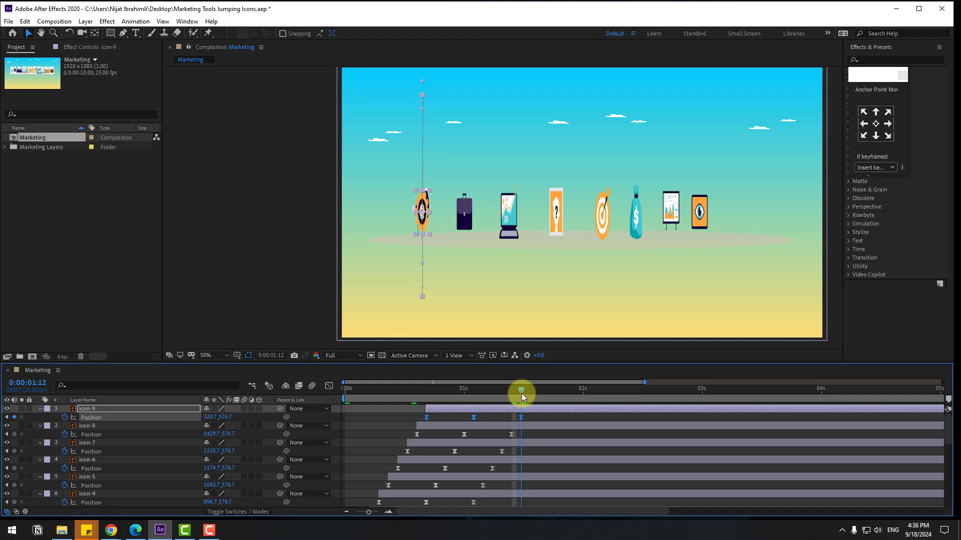
drag(210, 417, 813, 411)
key(space)
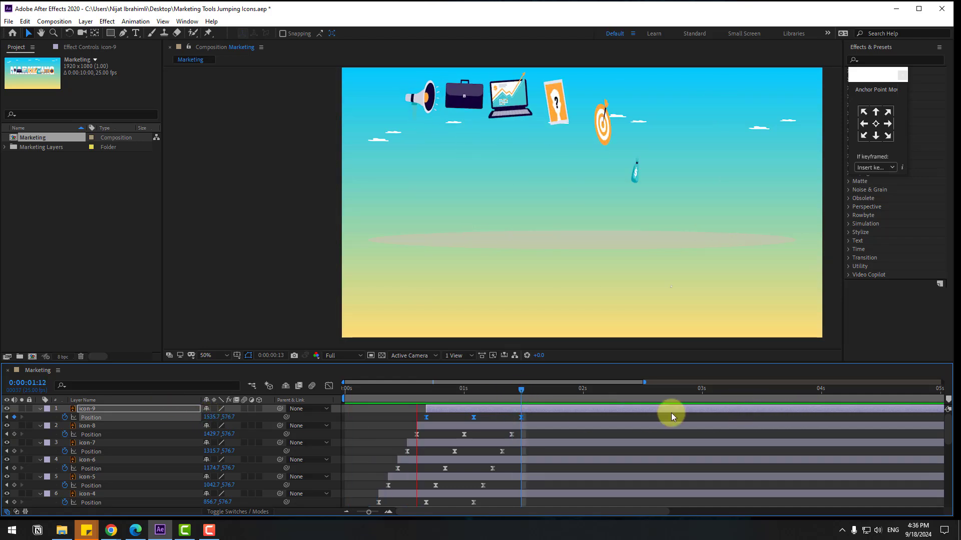
key(space)
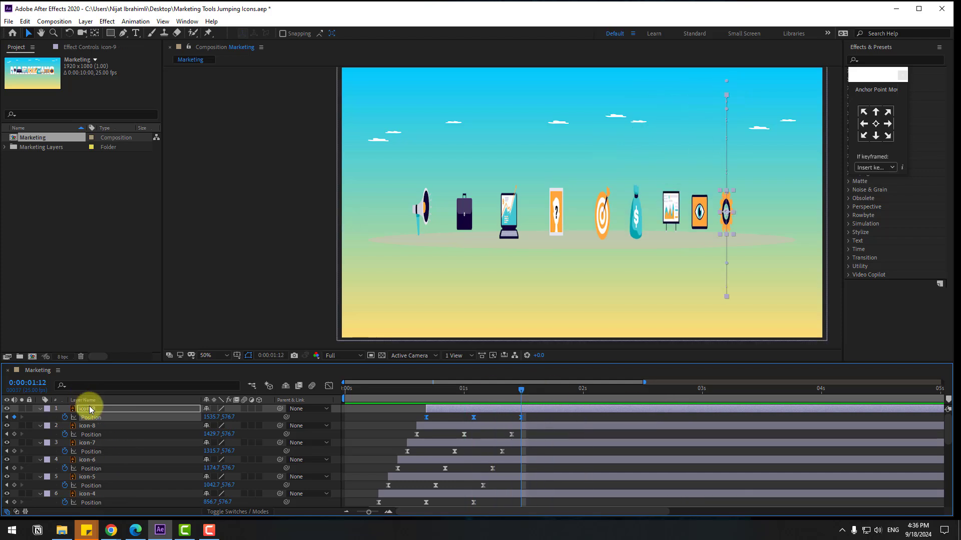
- Select the layers icon-9 through icon-2 and collapse their position properties
scroll(107, 473, down, 3)
scroll(80, 479, down, 3)
shift+click(85, 453)
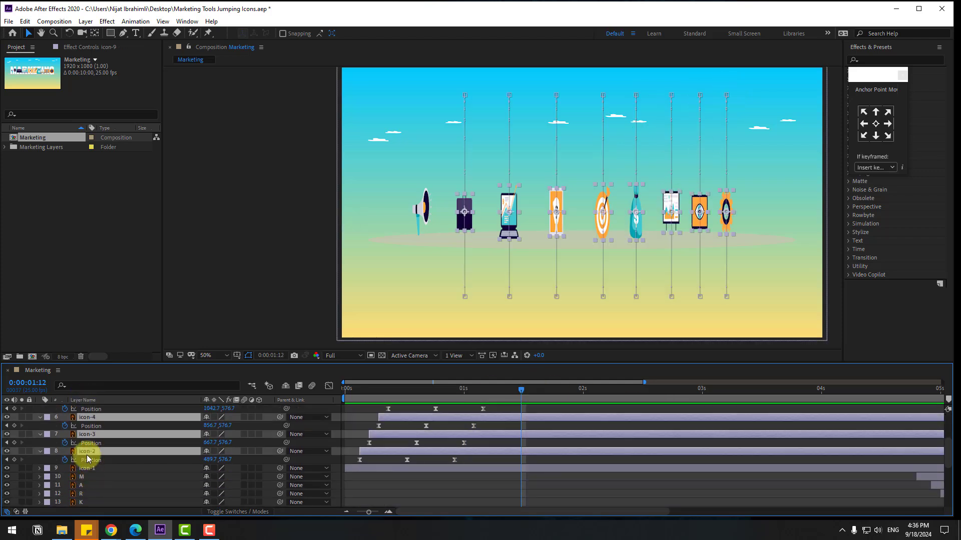
scroll(118, 452, down, 10)
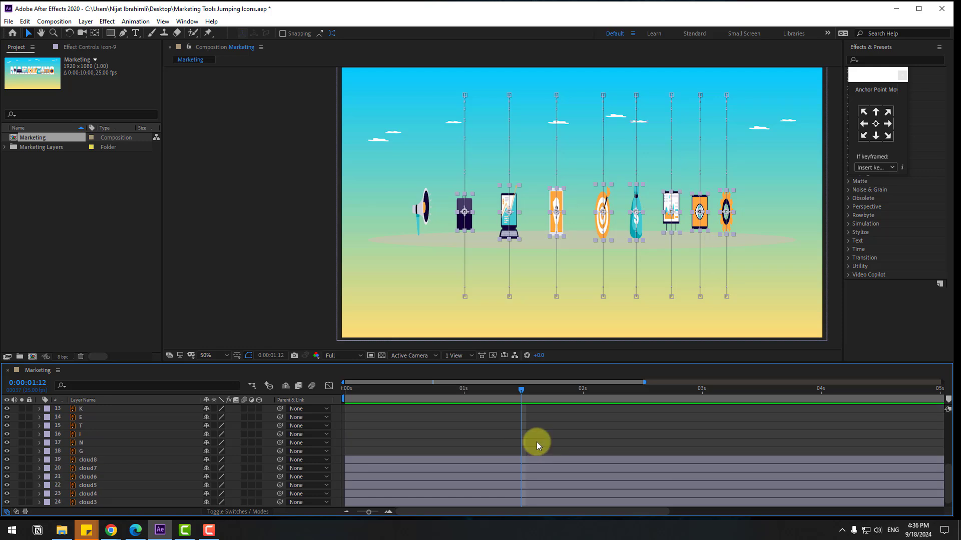
scroll(542, 442, up, 15)
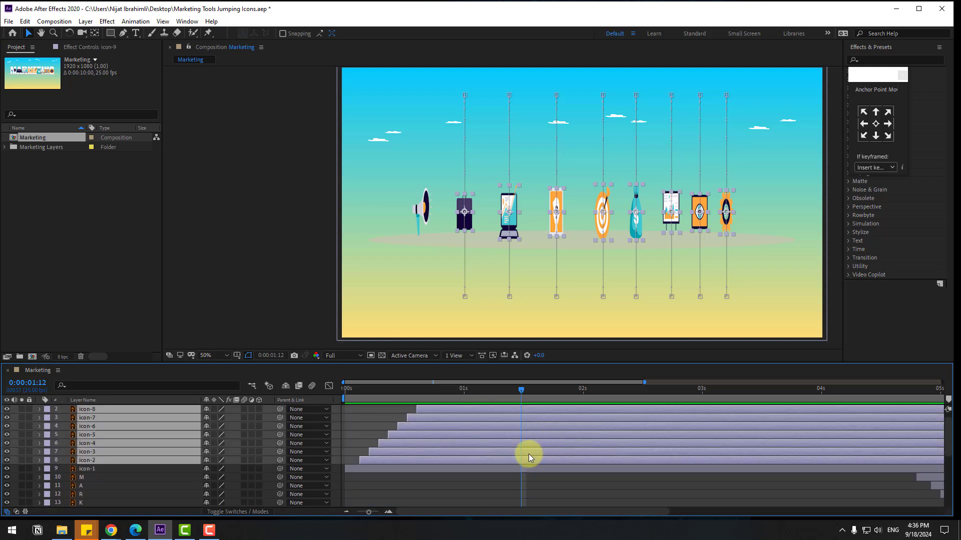
- Select the letter layers M through G and move them together so that M starts at about 2 seconds
click(85, 479)
scroll(100, 481, down, 12)
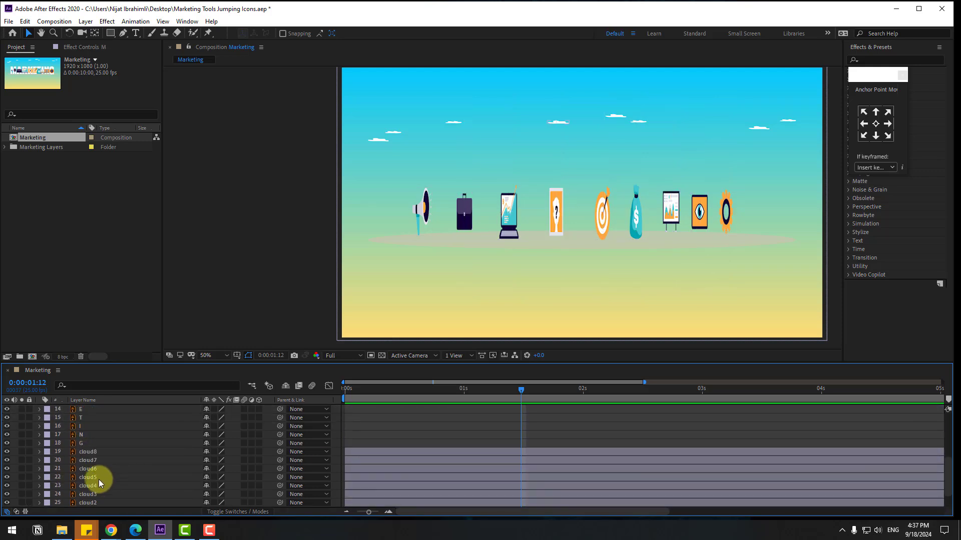
shift+click(76, 443)
drag(413, 363, 418, 314)
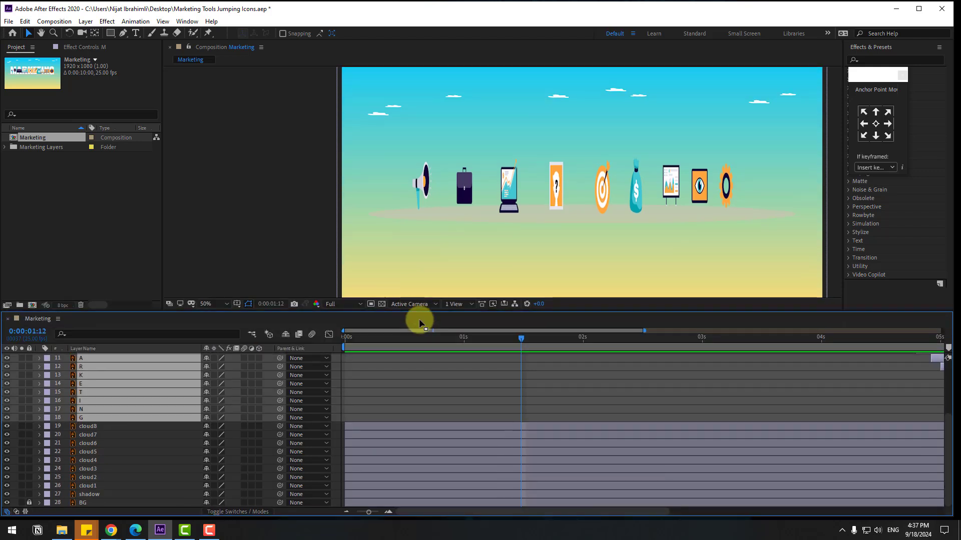
scroll(590, 402, up, 3)
drag(928, 400, 577, 404)
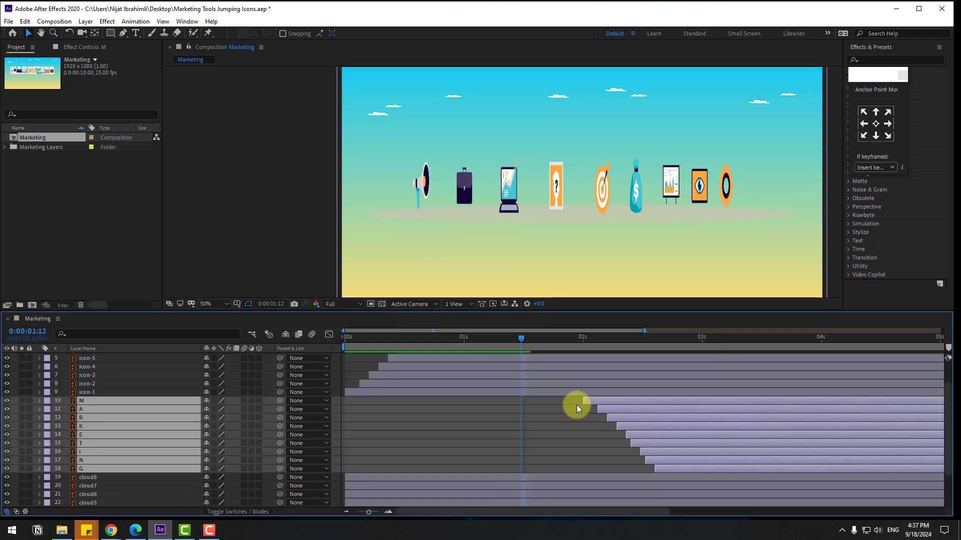
- Move the selected letter layers earlier so that M starts at 0:00:00:17, and preview the letters with the icons
key(minus)
mouse_move(413, 350)
mouse_down()
mouse_move(368, 344)
mouse_move(396, 344)
mouse_up()
drag(484, 400, 399, 400)
click(391, 338)
drag(391, 339, 461, 341)
key(space)
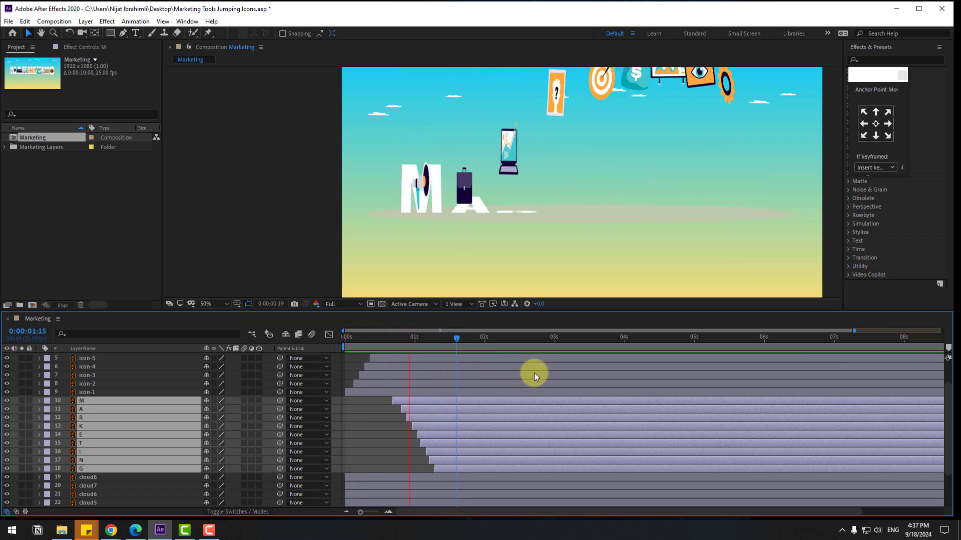
- Check where icon-1 lands against the M letter and reveal the position keyframes of icon-1 through icon-9
click(393, 337)
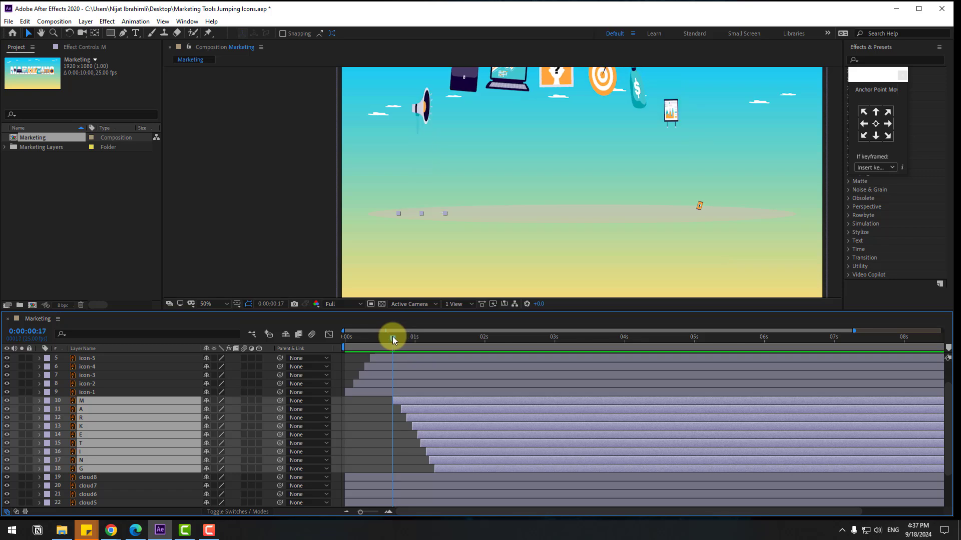
click(87, 392)
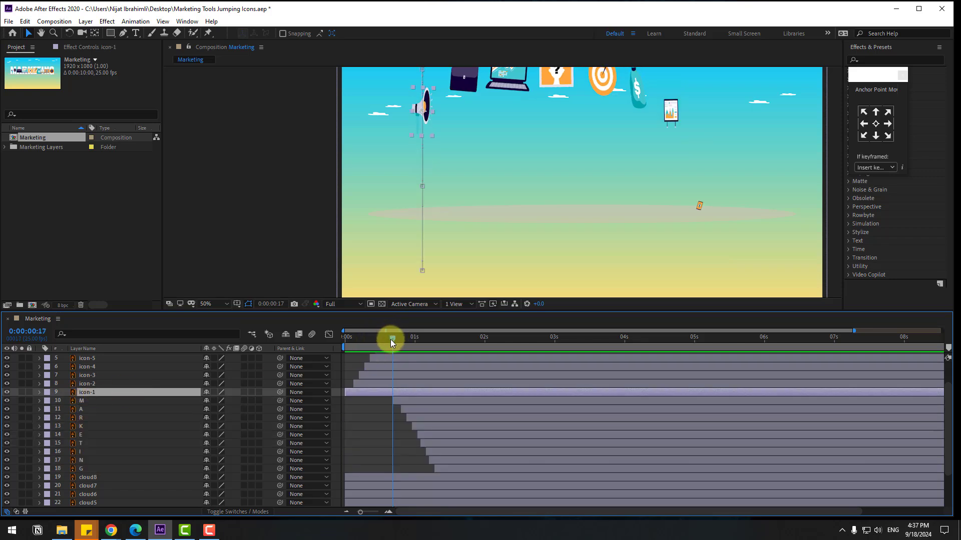
drag(391, 339, 398, 340)
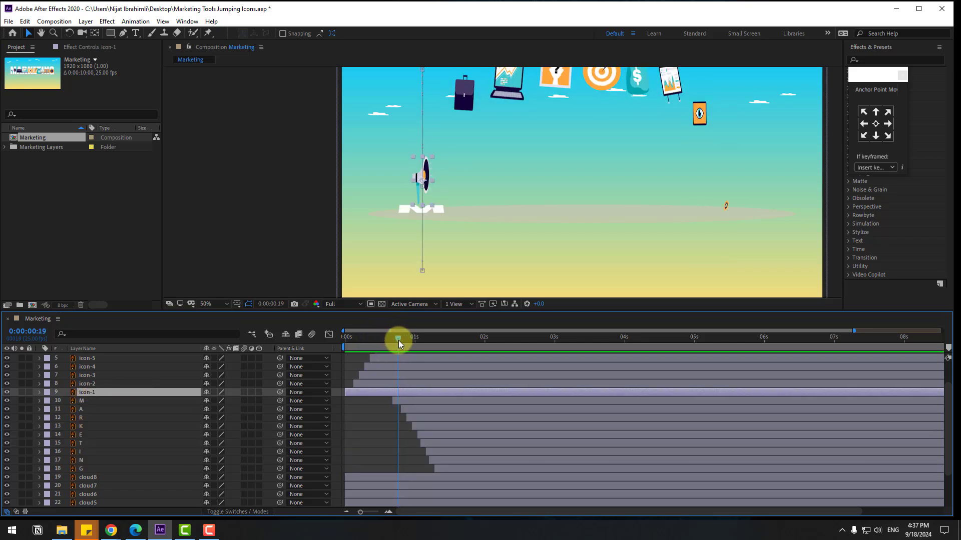
scroll(100, 389, up, 2)
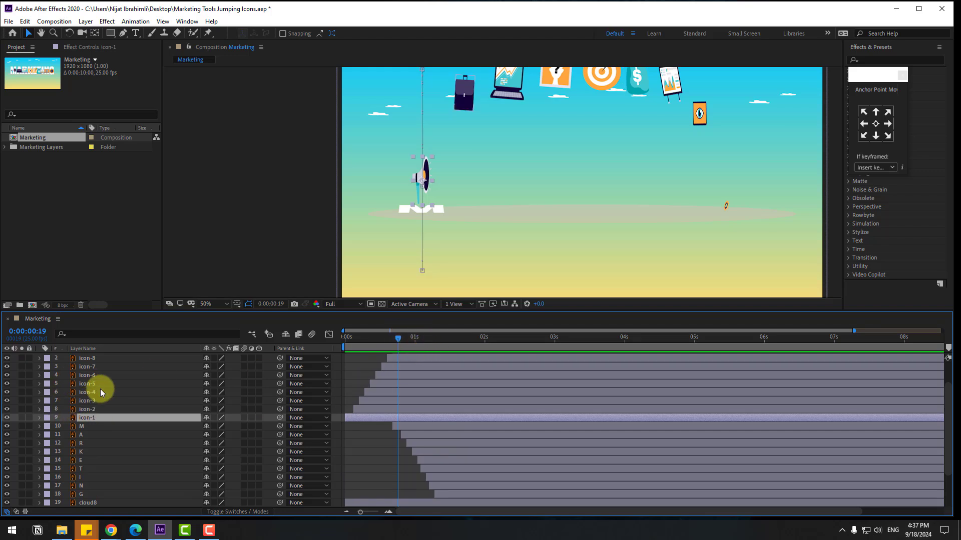
shift+click(99, 358)
key(p)
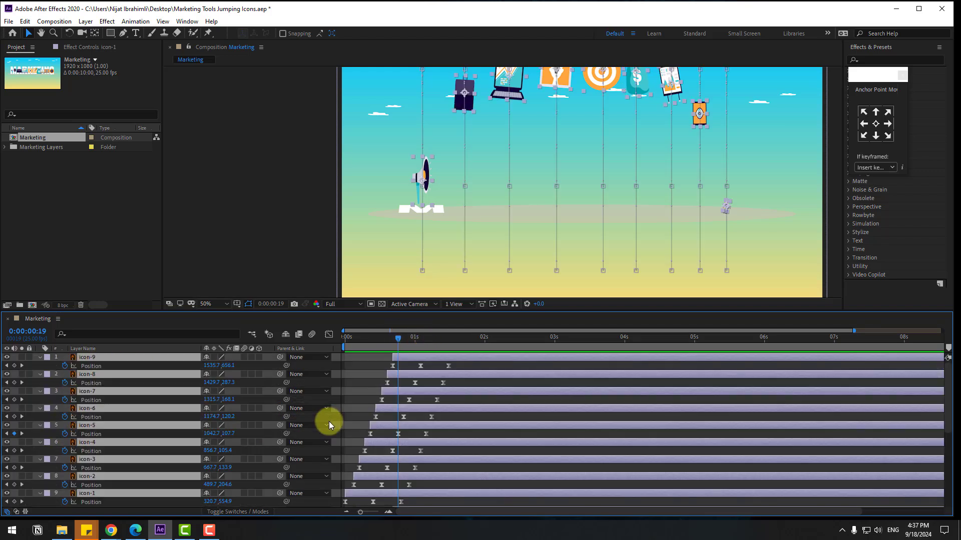
- Split the icon-1 layer at its last position keyframe at 0:00:00:20 and delete the part after it
click(374, 467)
click(411, 443)
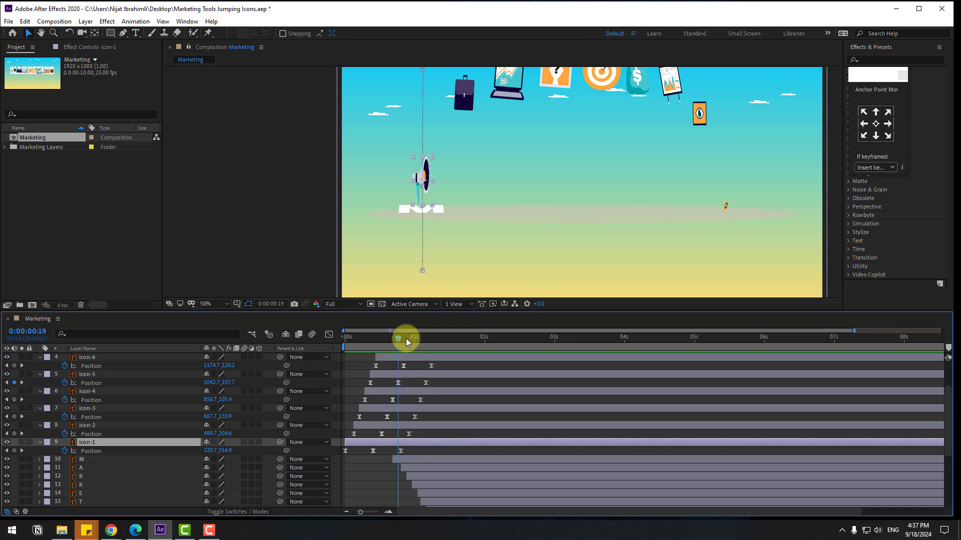
click(401, 338)
click(25, 21)
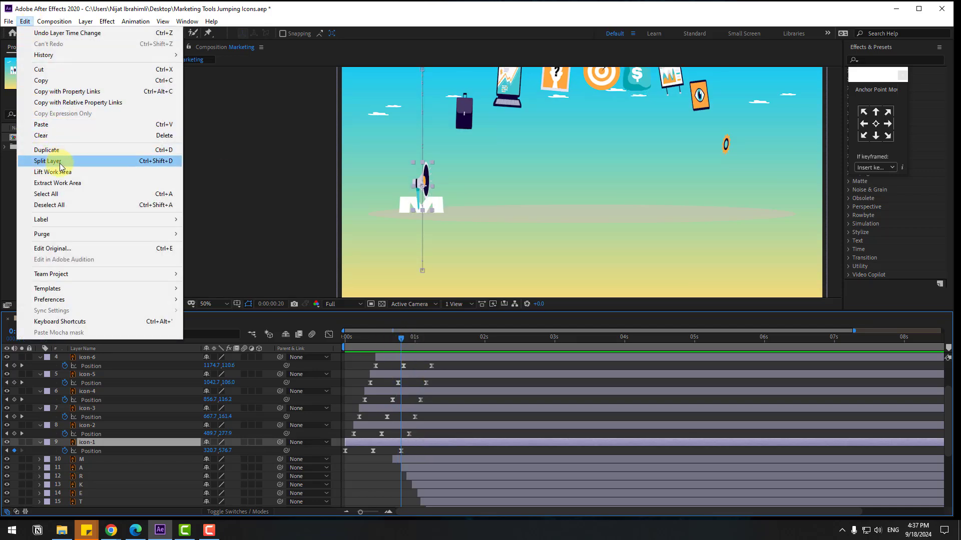
click(166, 163)
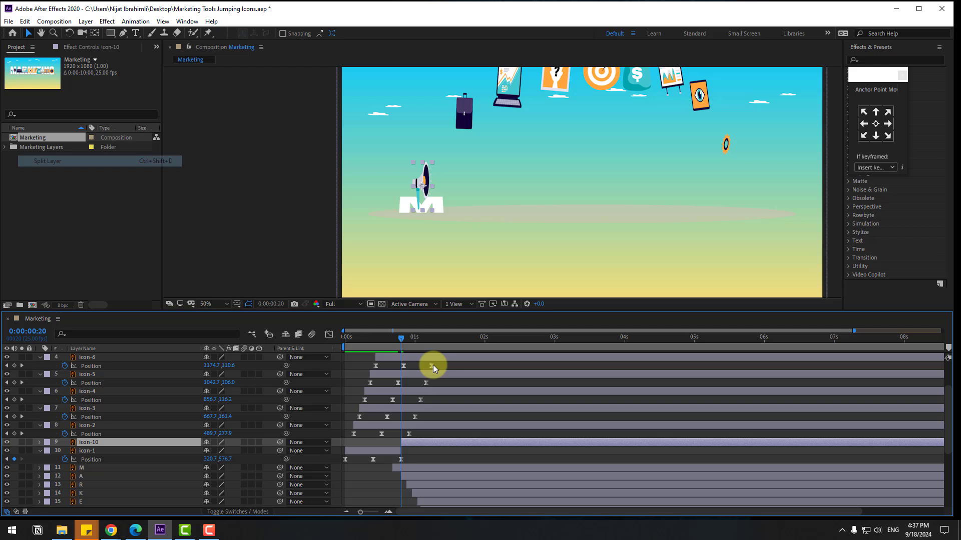
- Split the icon-2 layer at its last position keyframe at 0:00:00:23 and delete the part after it
click(83, 426)
drag(393, 339, 404, 342)
click(25, 21)
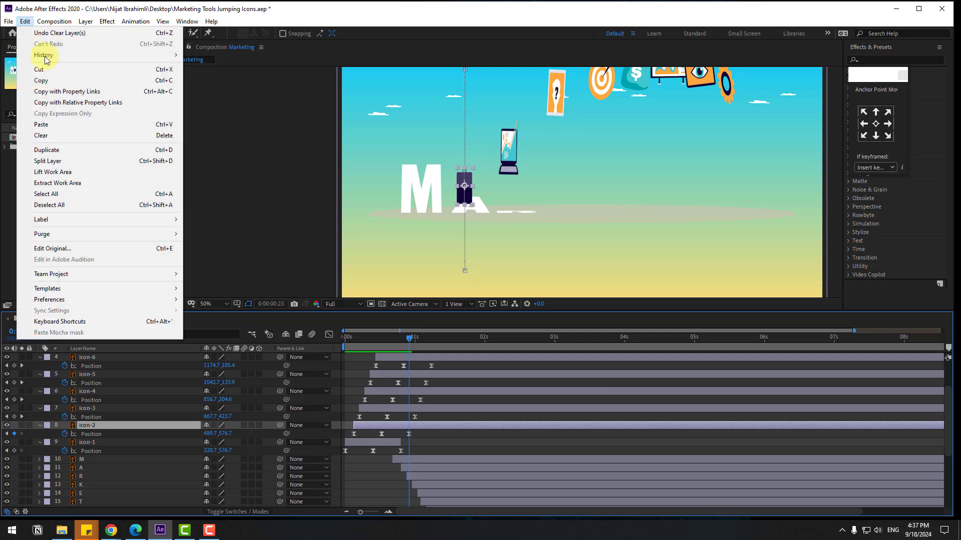
click(64, 161)
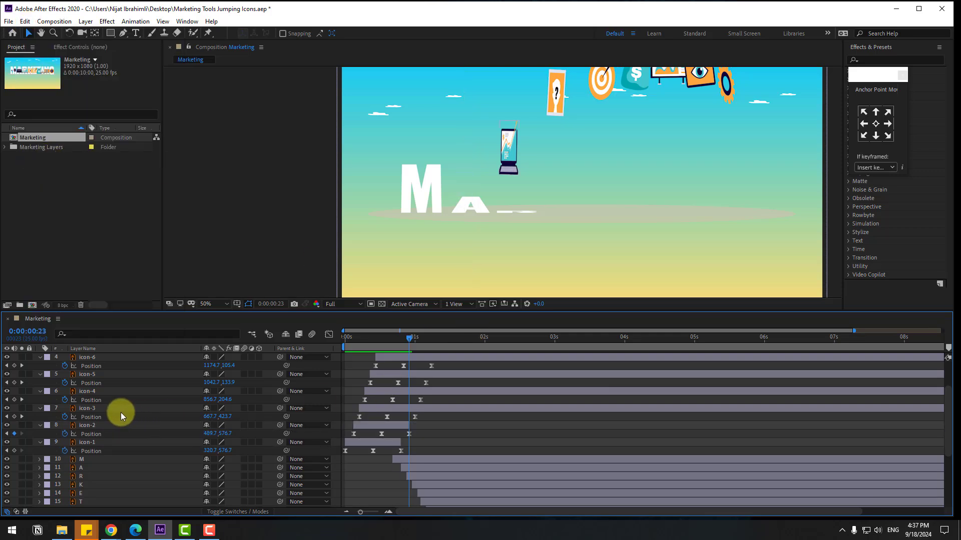
- Split the icon-3 layer at 0:00:01:00, delete the part after it, and preview the animation
click(95, 409)
drag(409, 345, 414, 345)
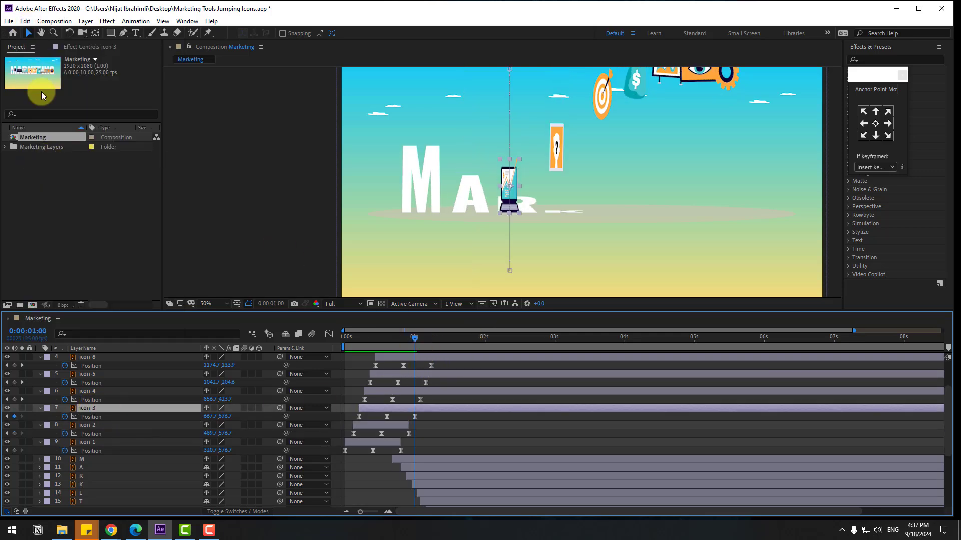
click(25, 21)
click(75, 154)
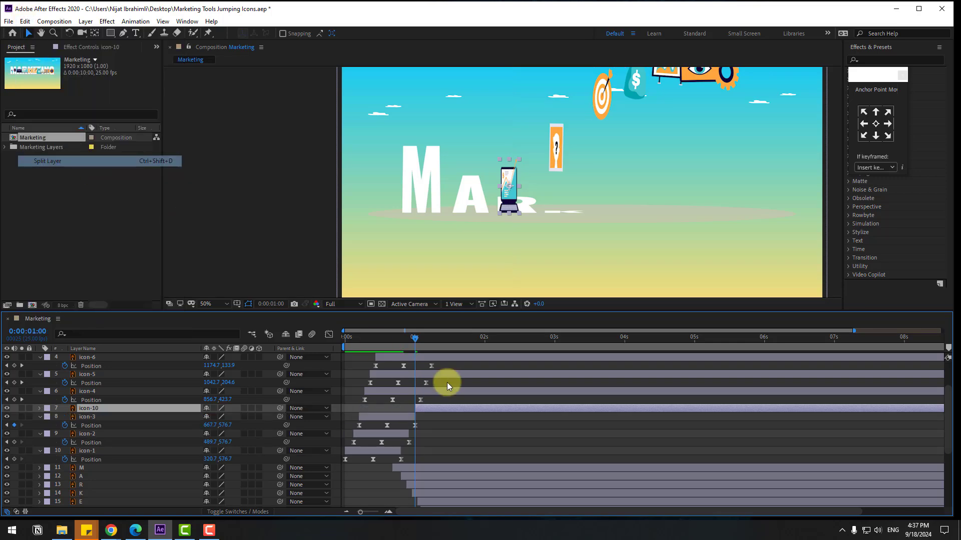
key(space)
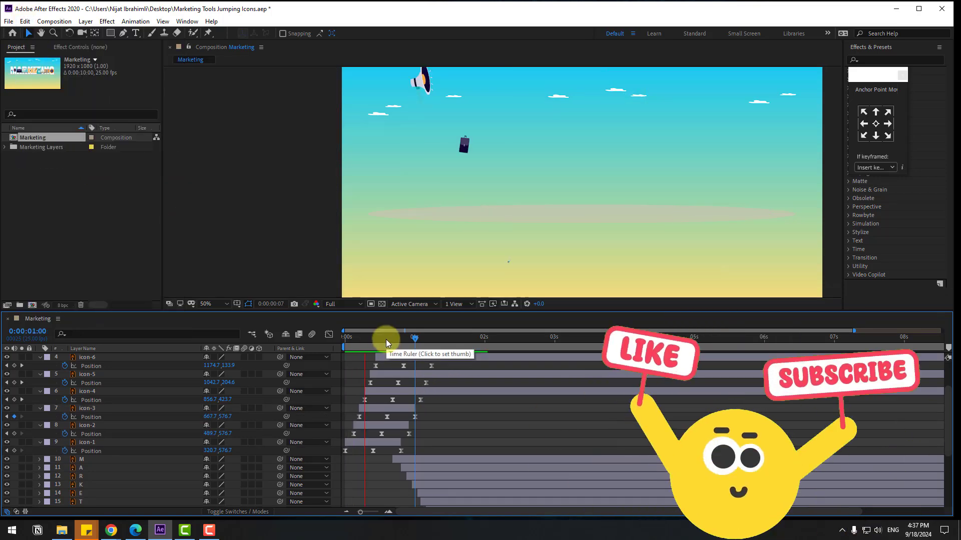
- Split the icon-4 layer at its last position keyframe at 0:00:01:02 and delete the part after it
drag(386, 340, 419, 339)
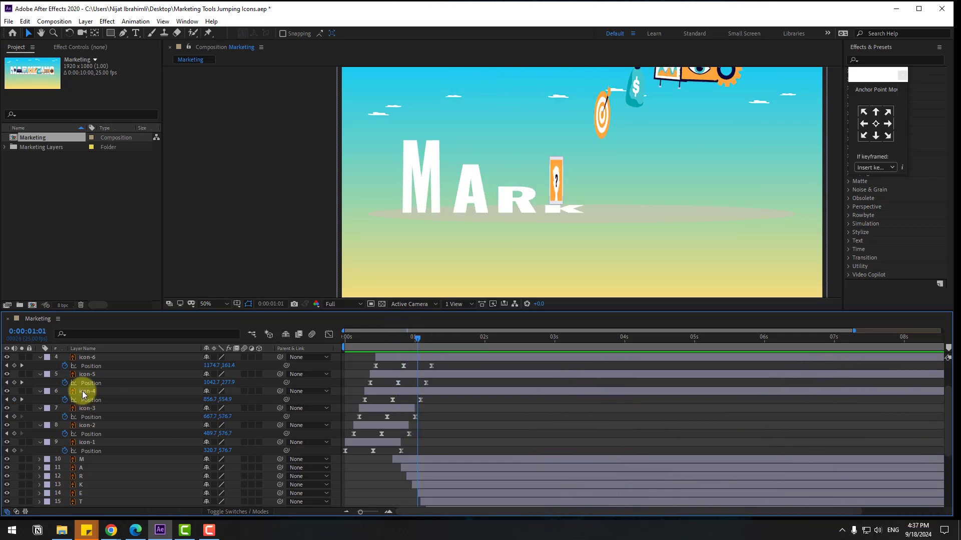
click(84, 391)
click(418, 338)
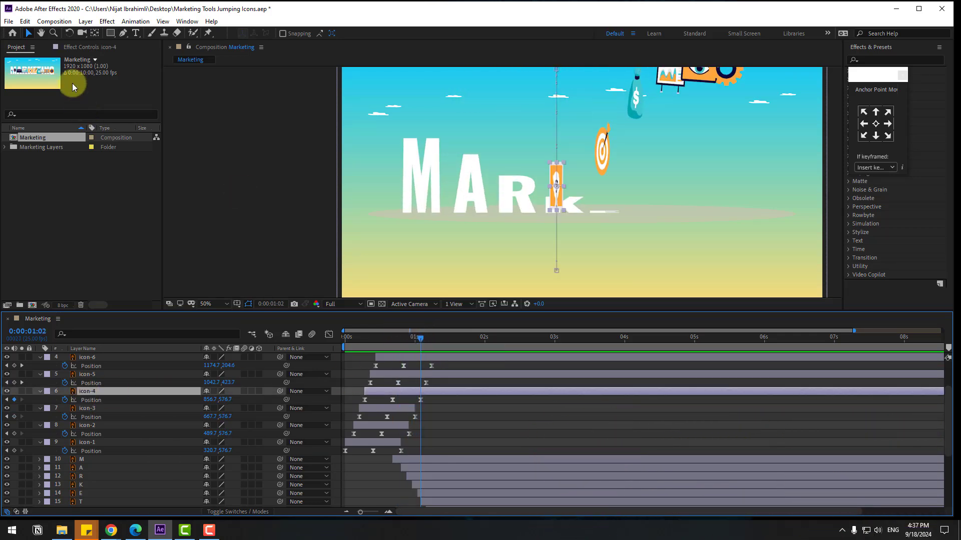
click(28, 23)
click(50, 156)
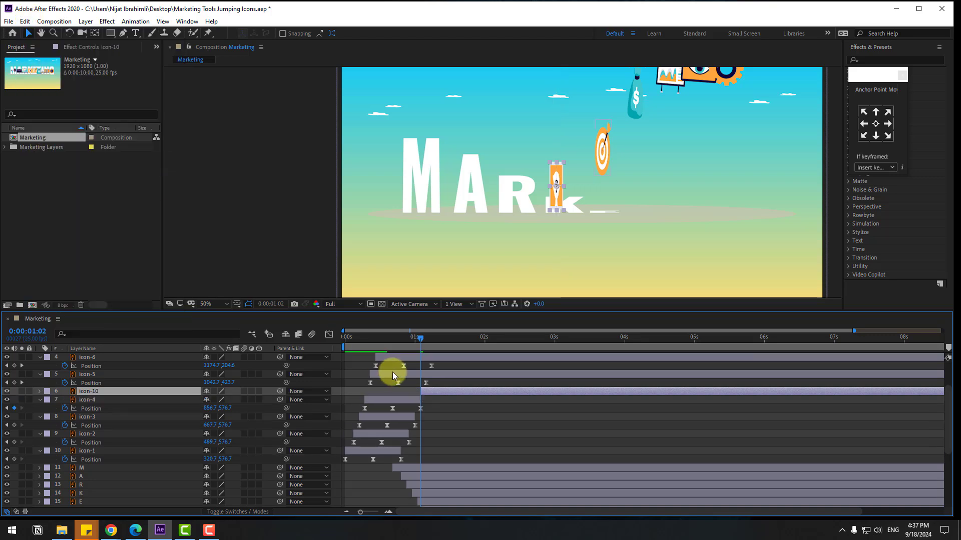
key(Delete)
- Split the icon-5 layer at its last position keyframe at 0:00:01:04 and delete the part after it
click(104, 374)
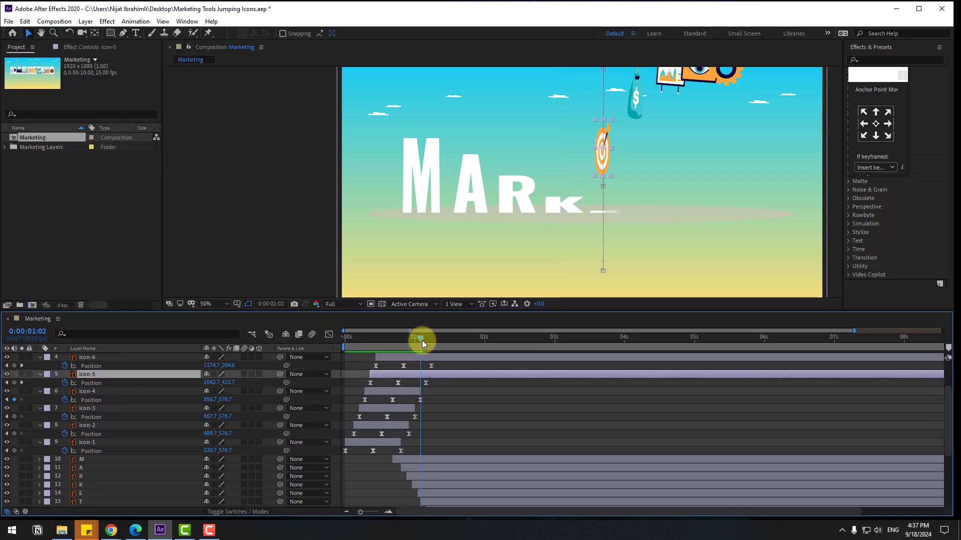
drag(422, 340, 425, 340)
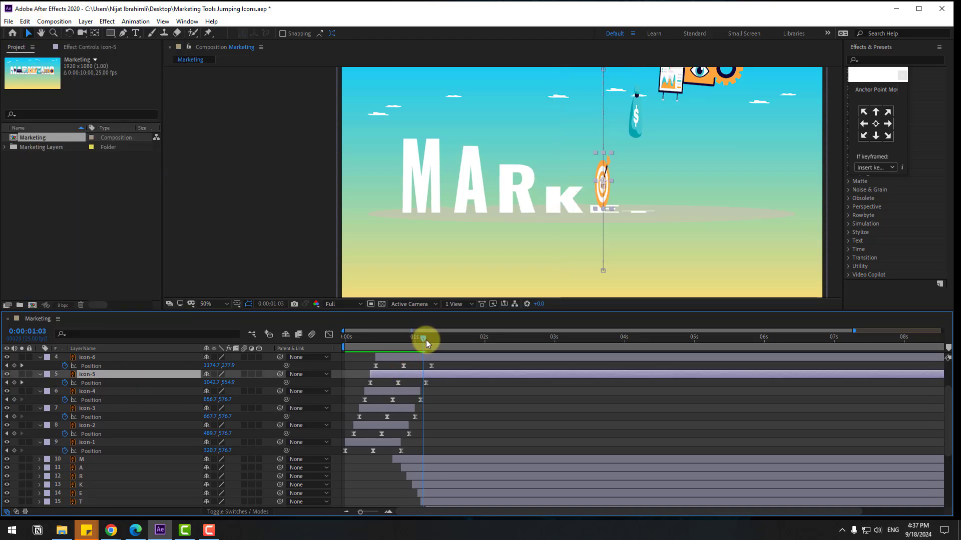
click(25, 22)
click(79, 160)
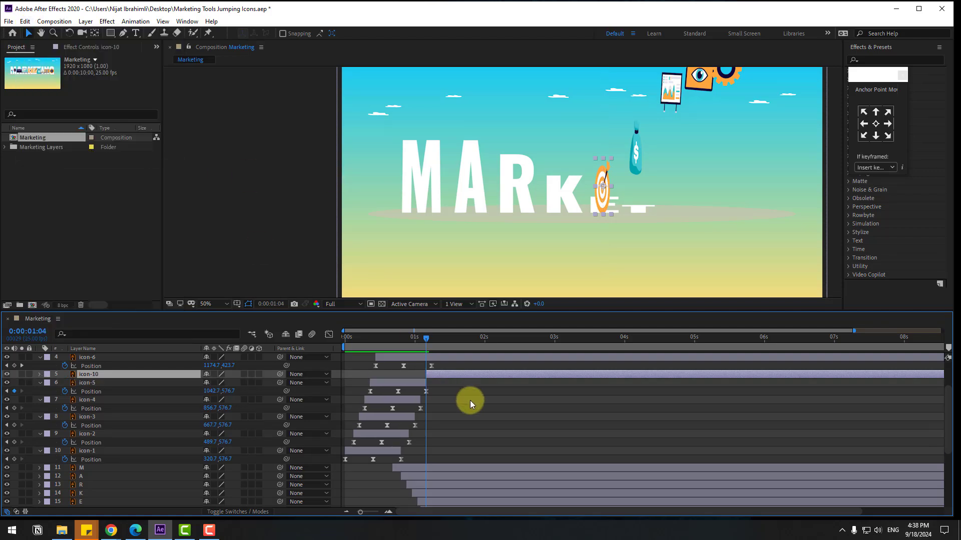
key(Delete)
- Split the icon-6 layer at its last position keyframe at 0:00:01:06 and delete the part after it
click(416, 409)
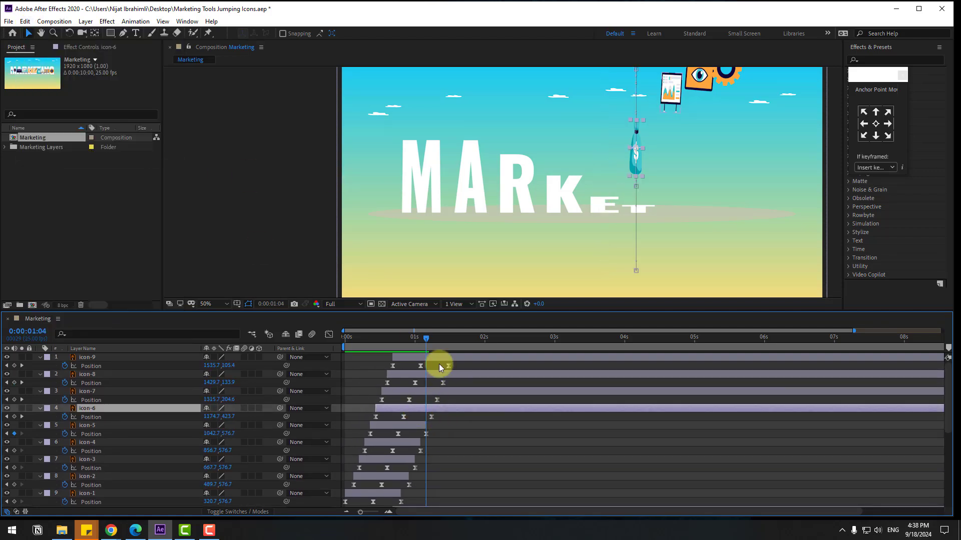
click(427, 342)
key(Page_Down)
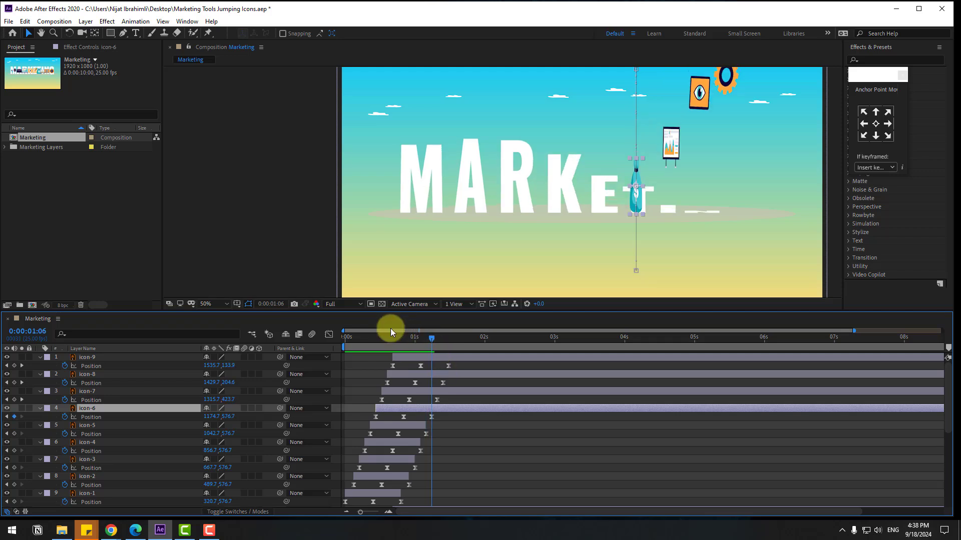
click(25, 21)
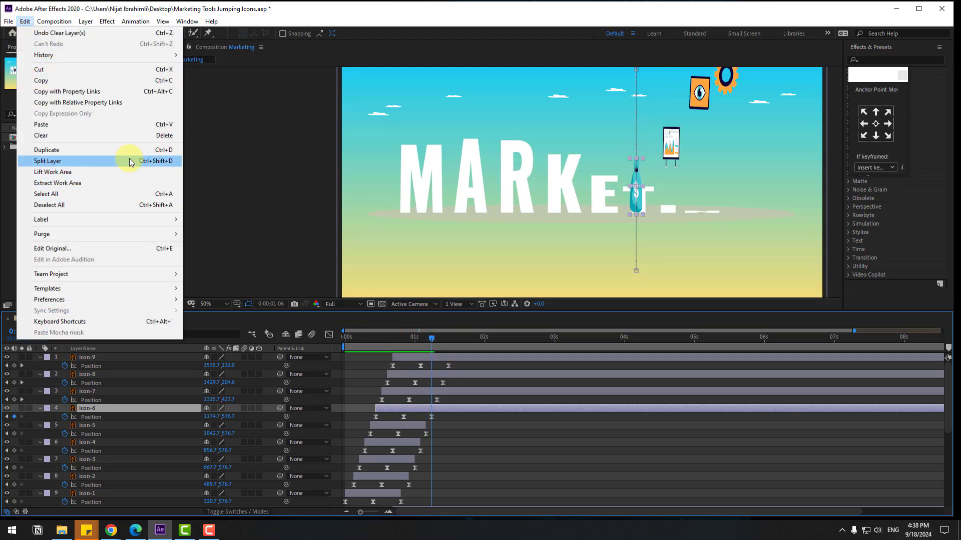
click(129, 158)
key(Delete)
- Split the icon-7 layer at its last position keyframe at 0:00:01:08 and delete the part after it
click(86, 391)
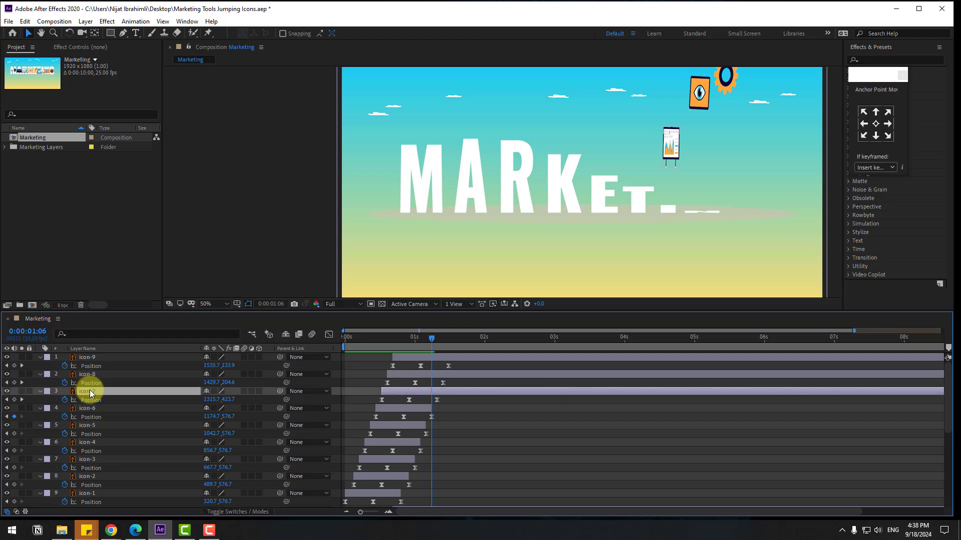
drag(439, 343, 437, 343)
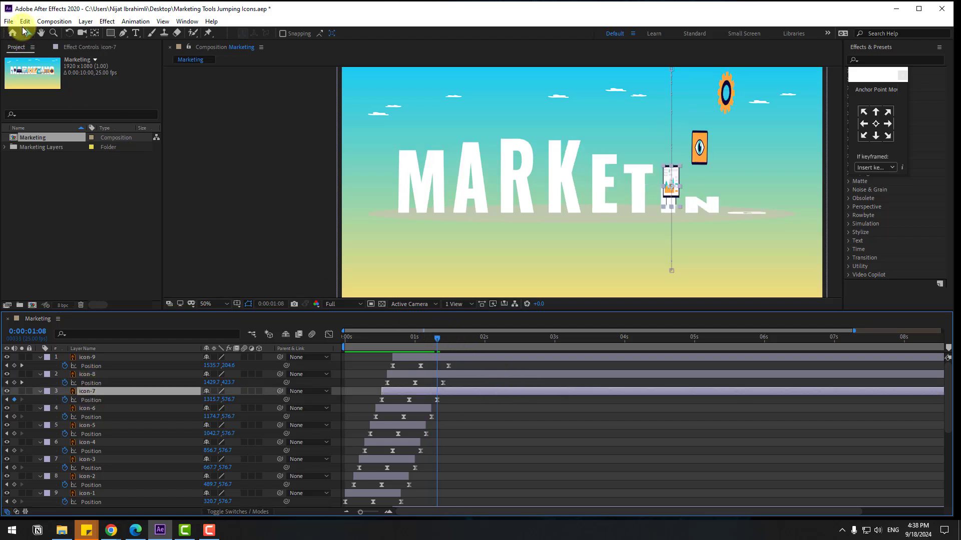
click(25, 21)
click(50, 161)
key(Delete)
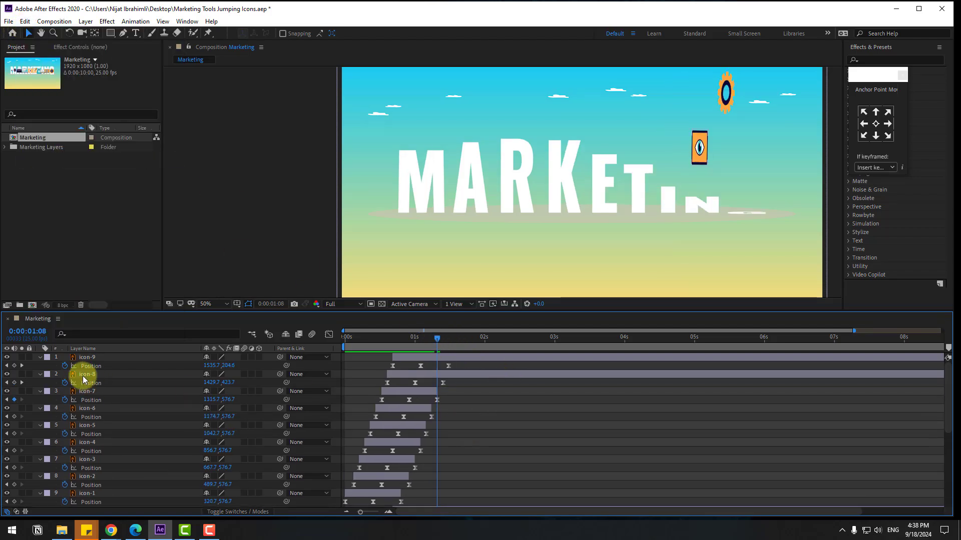
- Split the icon-8 layer at its last position keyframe at 0:00:01:10 and delete the part after it
click(83, 376)
click(443, 342)
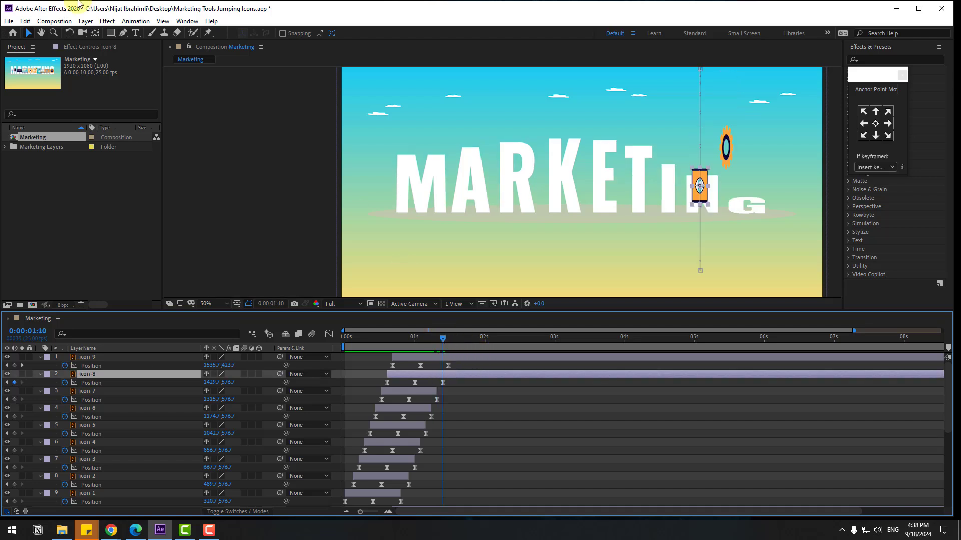
click(24, 21)
click(75, 151)
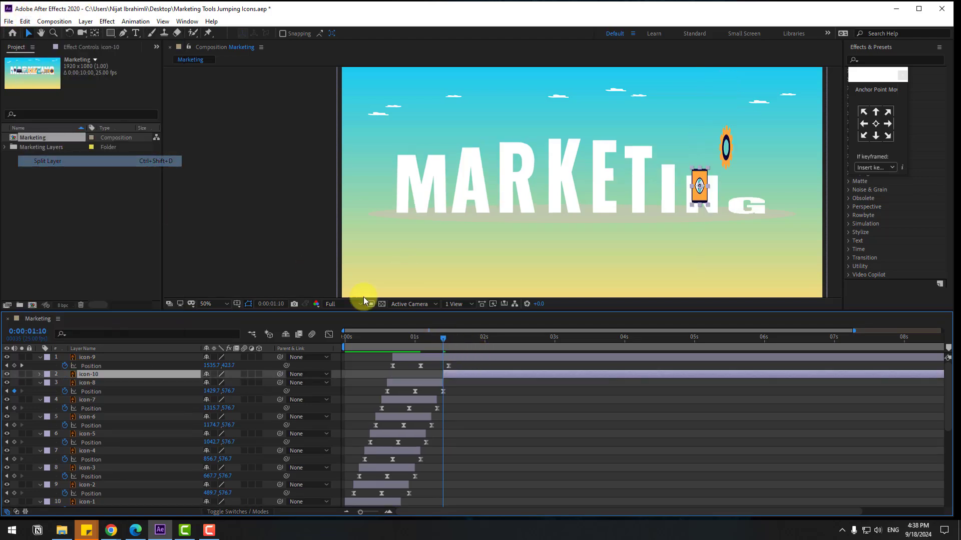
key(Delete)
- Split the icon-9 layer at its last position keyframe at 0:00:01:12 and delete the part after it
click(82, 365)
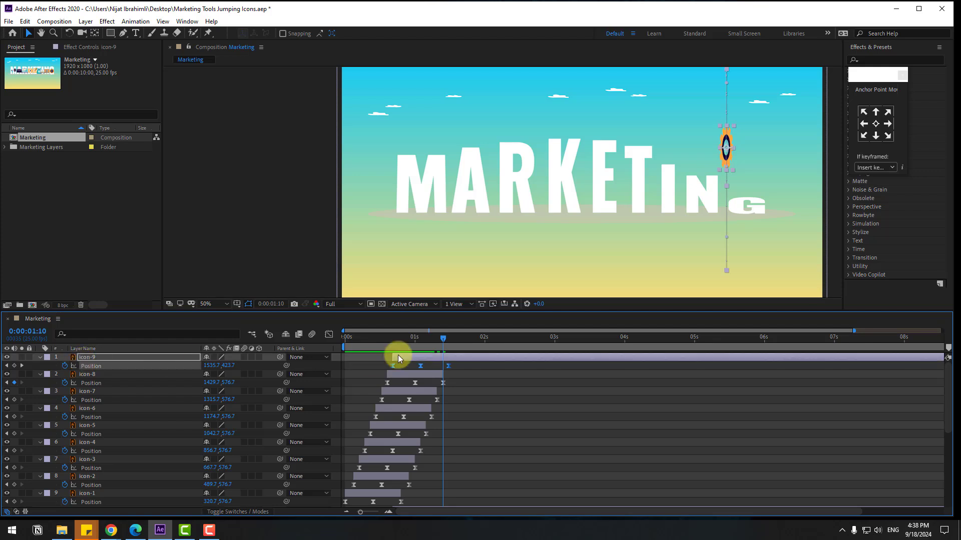
click(448, 338)
click(448, 368)
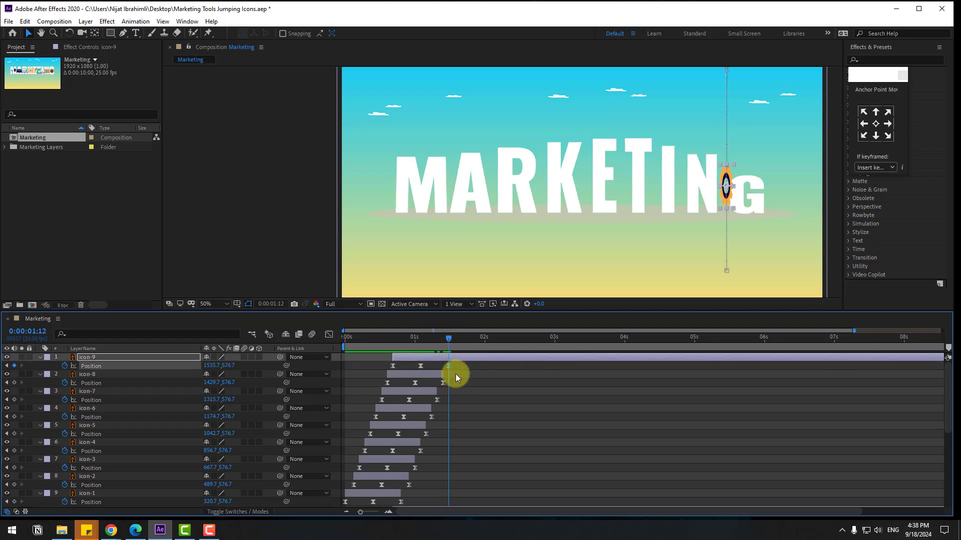
click(24, 21)
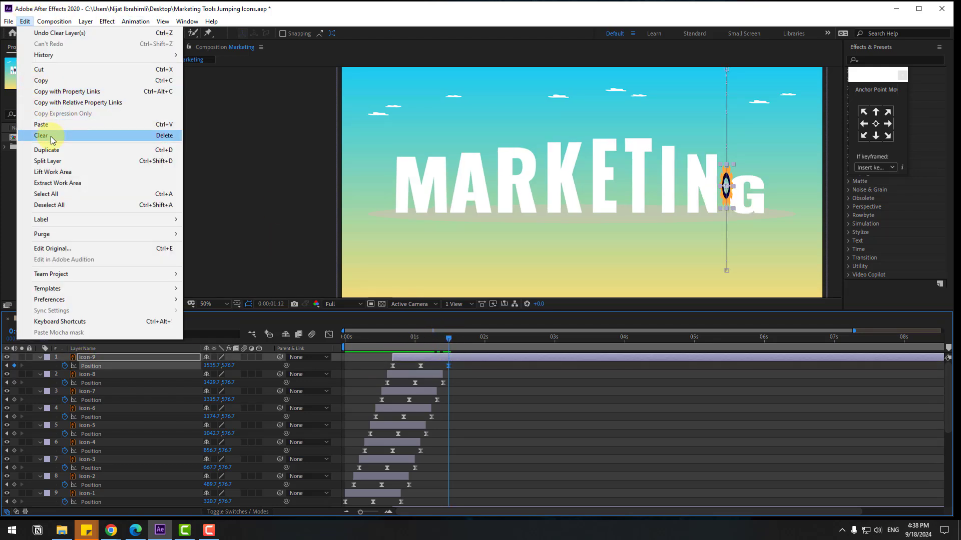
click(45, 161)
click(549, 397)
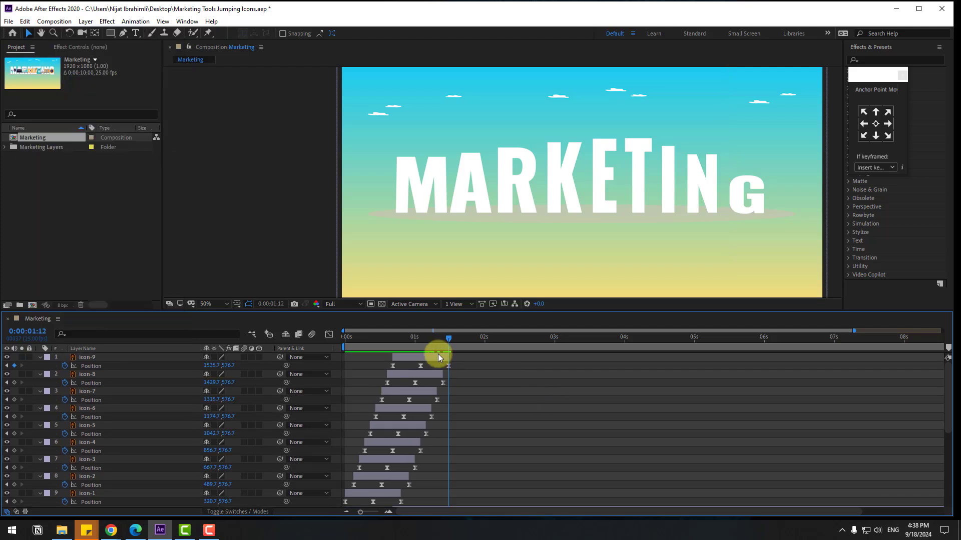
- Shift all of icon-9's position keyframes horizontally to X 1597.7 so it lands over the letter G, and preview the animation
drag(404, 339, 385, 367)
click(414, 356)
click(421, 341)
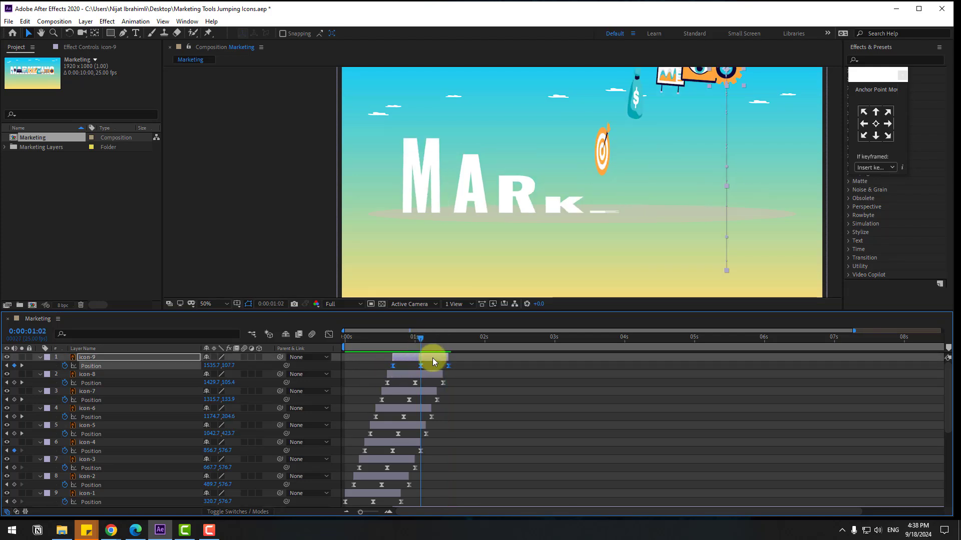
drag(209, 366, 240, 366)
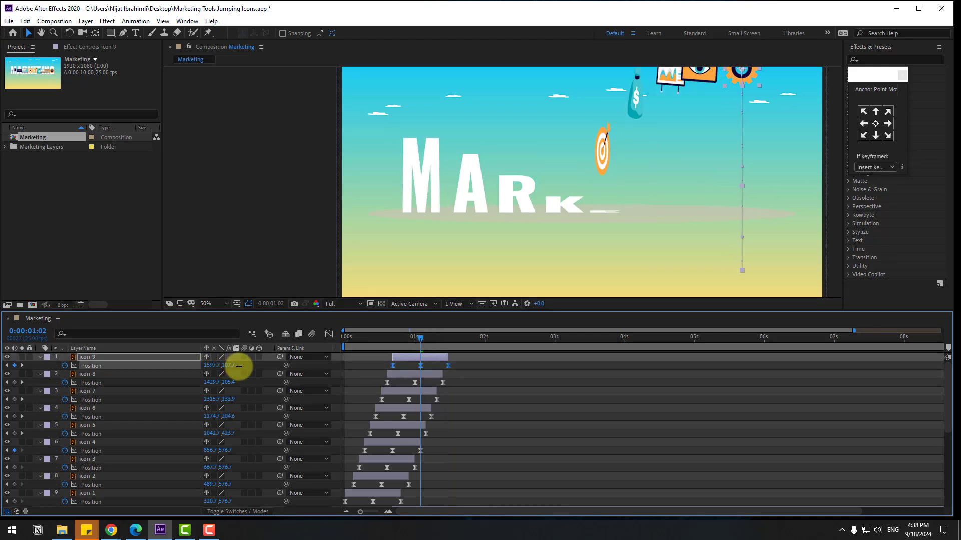
drag(421, 341, 446, 335)
key(space)
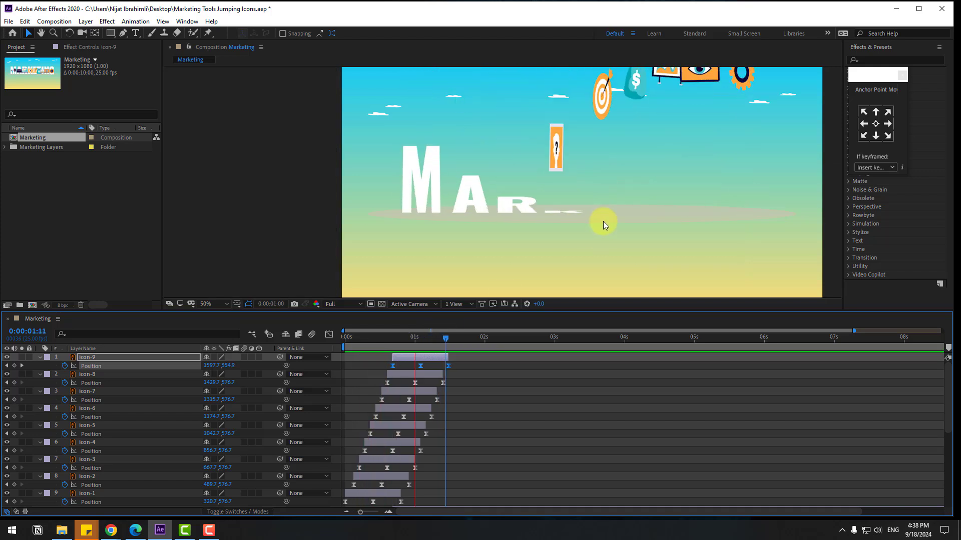
- Fit the composition view up to 100%, collapse the keyframed properties of all icon layers, and preview the animation
click(218, 303)
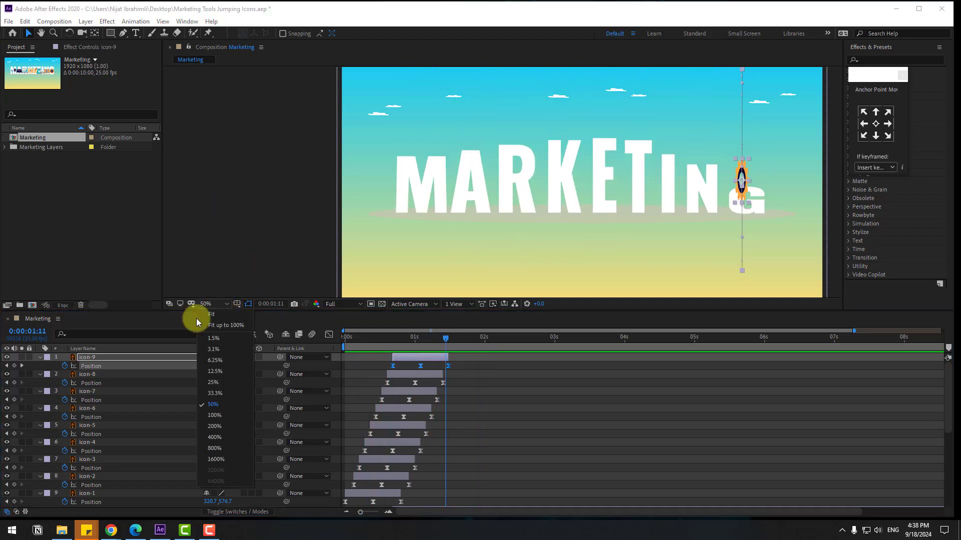
click(219, 326)
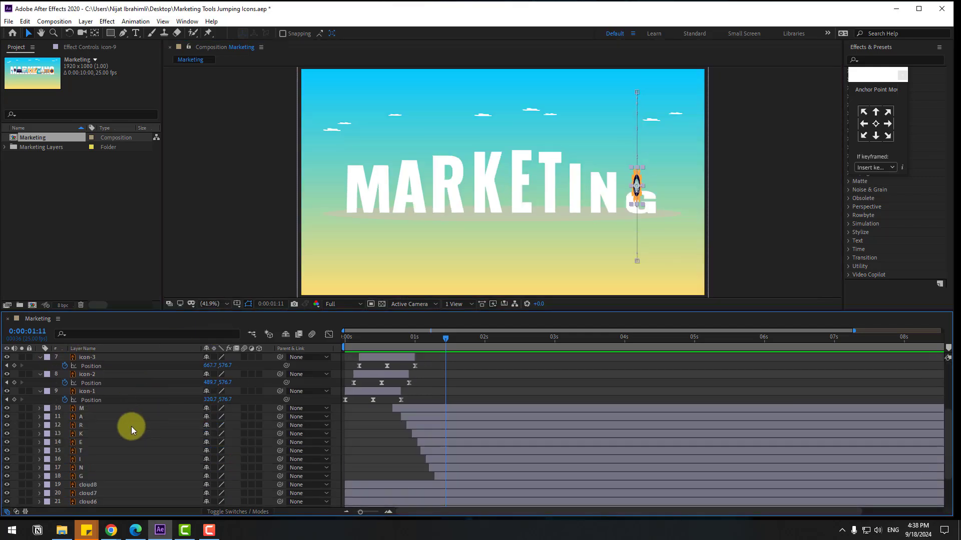
scroll(131, 427, down, 5)
key(u)
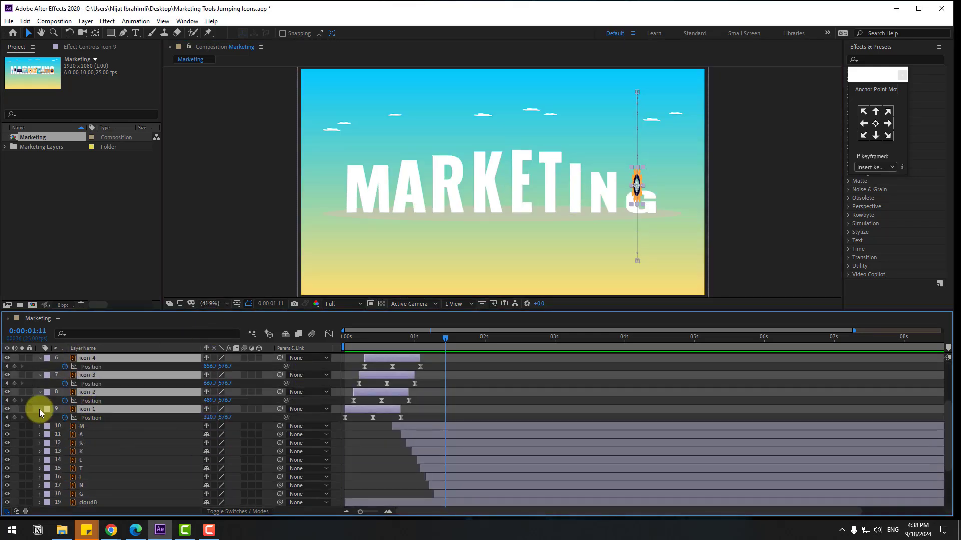
key(u)
scroll(391, 396, up, 5)
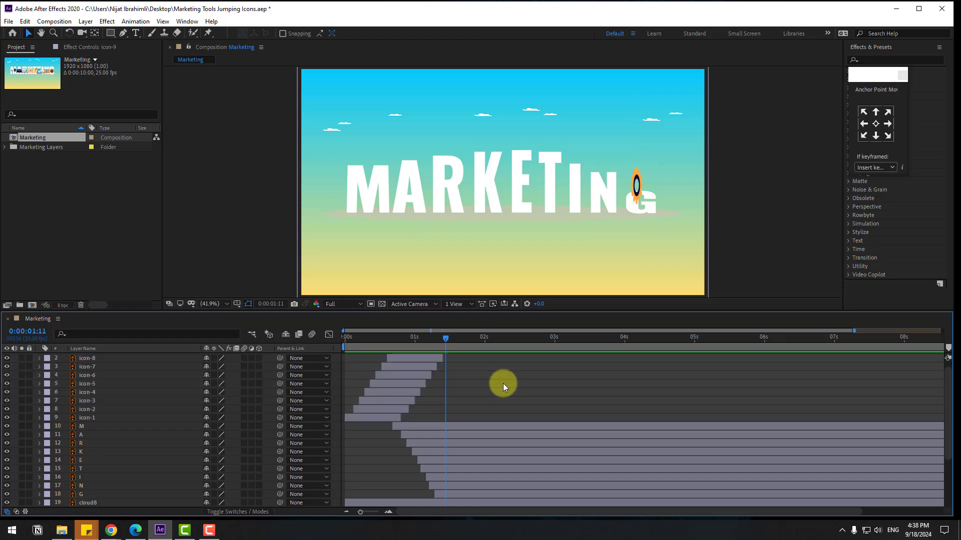
key(space)
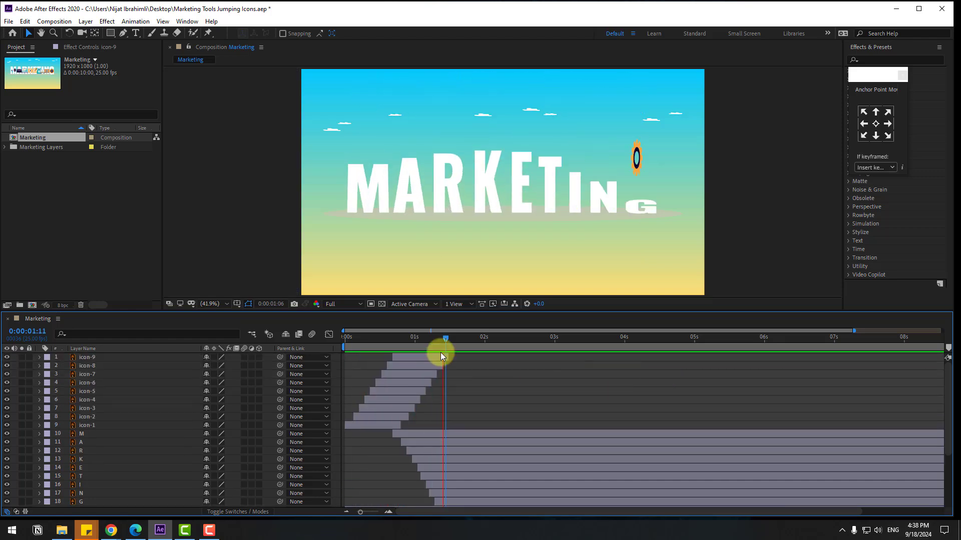
- Enable motion blur on the layers icon-1 to icon-9 and all MARKETING letter layers, and preview the animation
click(402, 341)
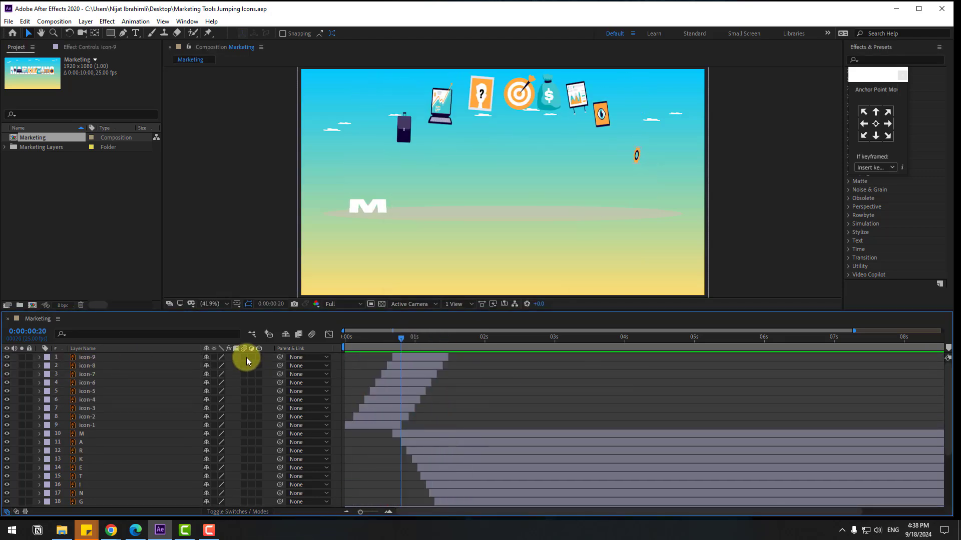
drag(246, 357, 245, 484)
scroll(225, 450, down, 3)
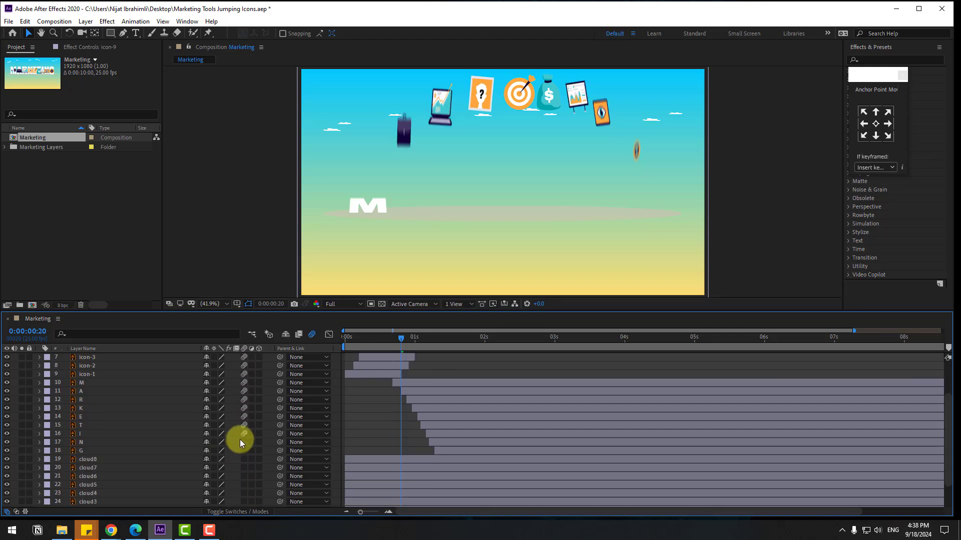
drag(239, 439, 250, 453)
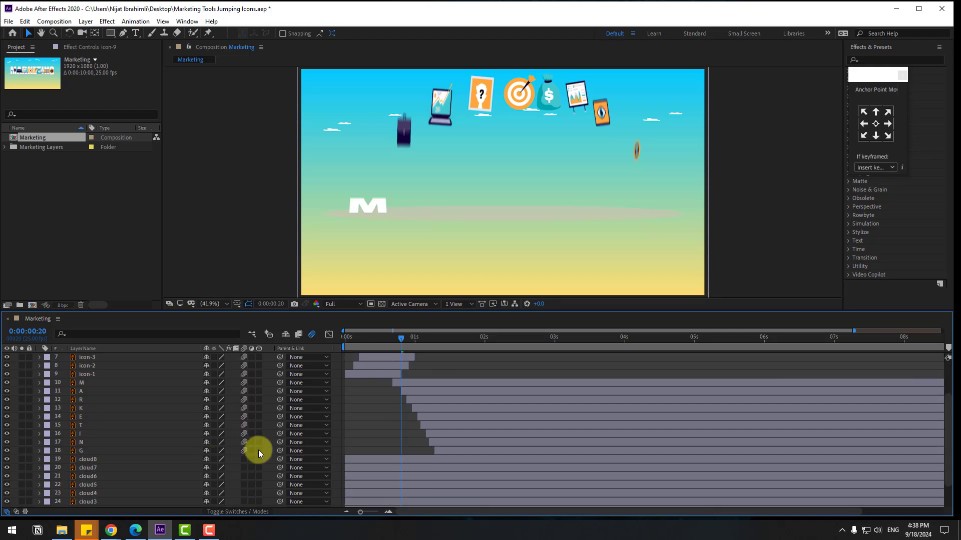
key(space)
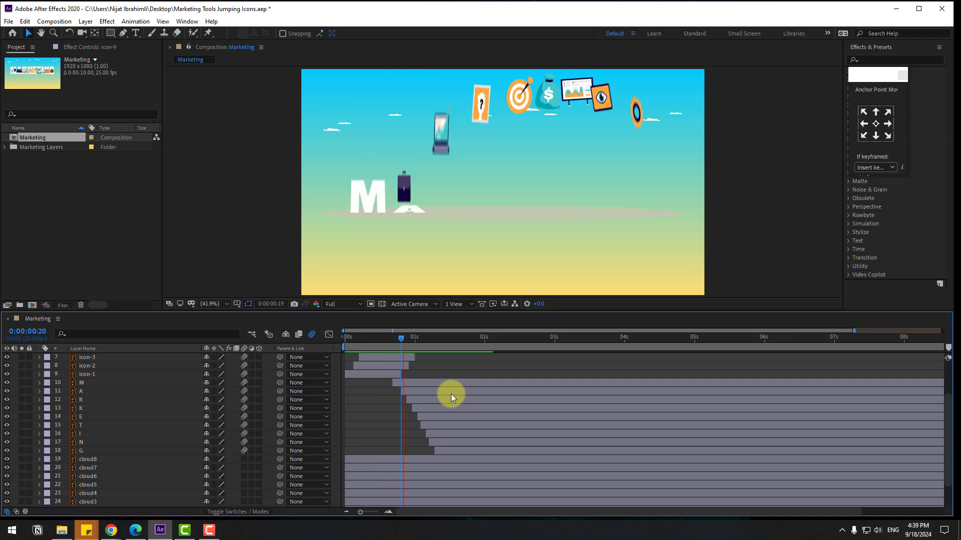
click(411, 340)
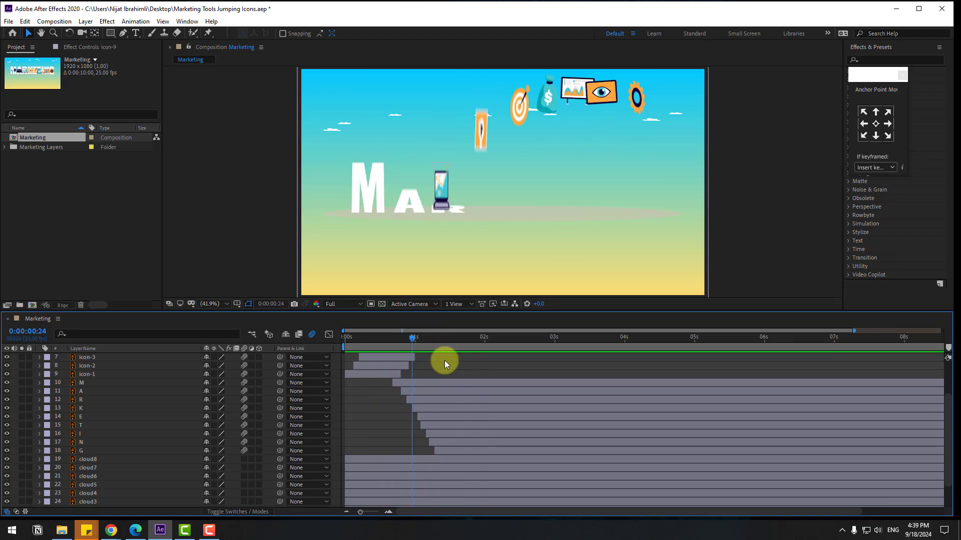
- Add the Particle Fireworks precomp from the Shape Elements in Animation Composer 3's Starter Precomps to the composition at 0:00:00:24
click(188, 21)
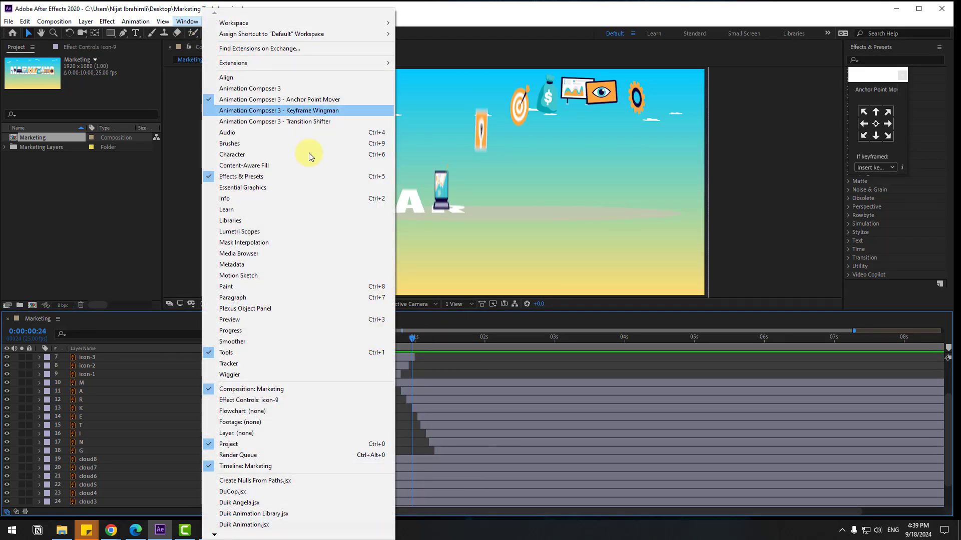
click(248, 88)
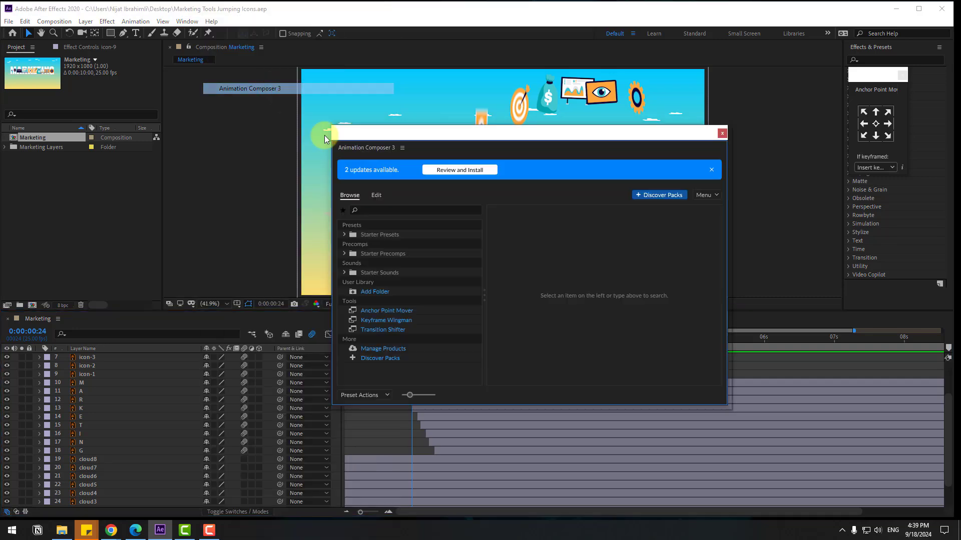
click(344, 254)
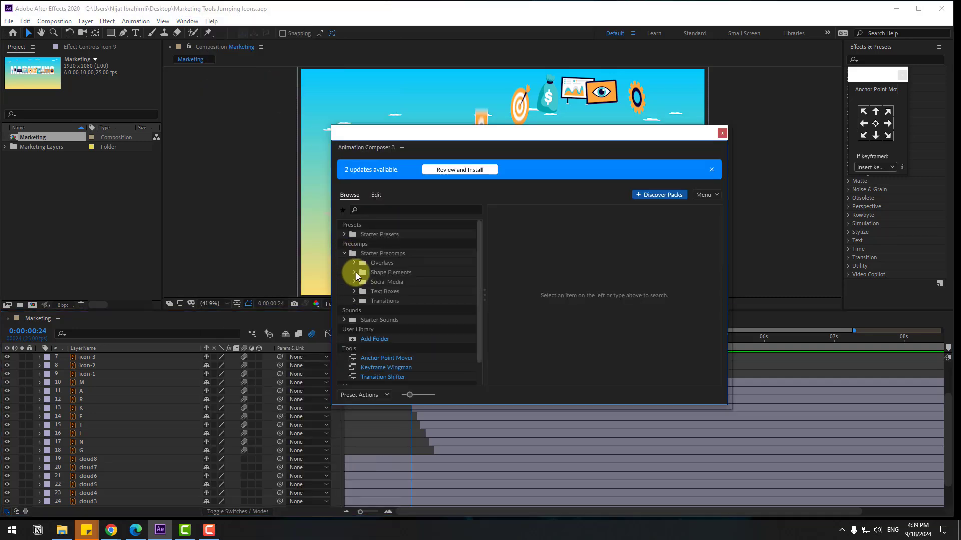
click(355, 272)
scroll(420, 320, down, 2)
scroll(435, 330, up, 2)
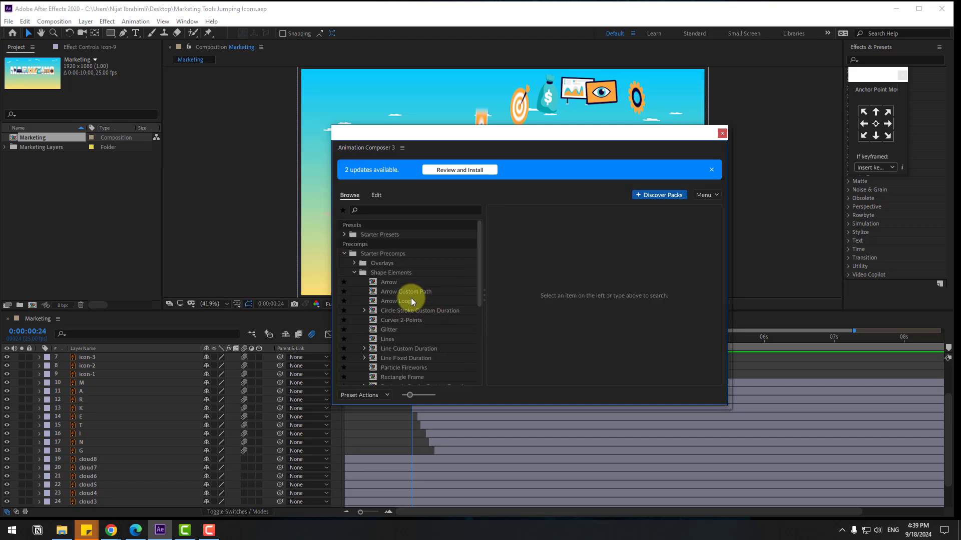
click(392, 272)
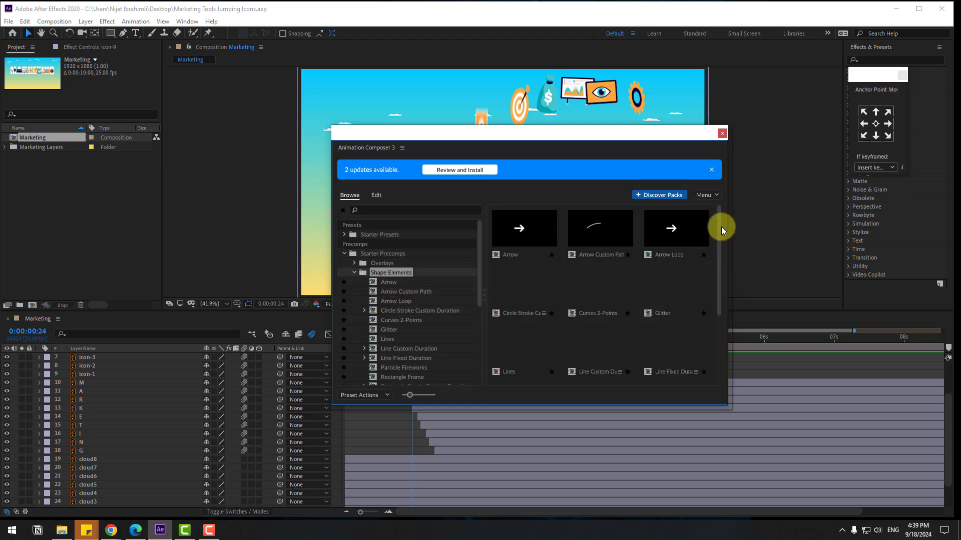
scroll(722, 242, down, 1)
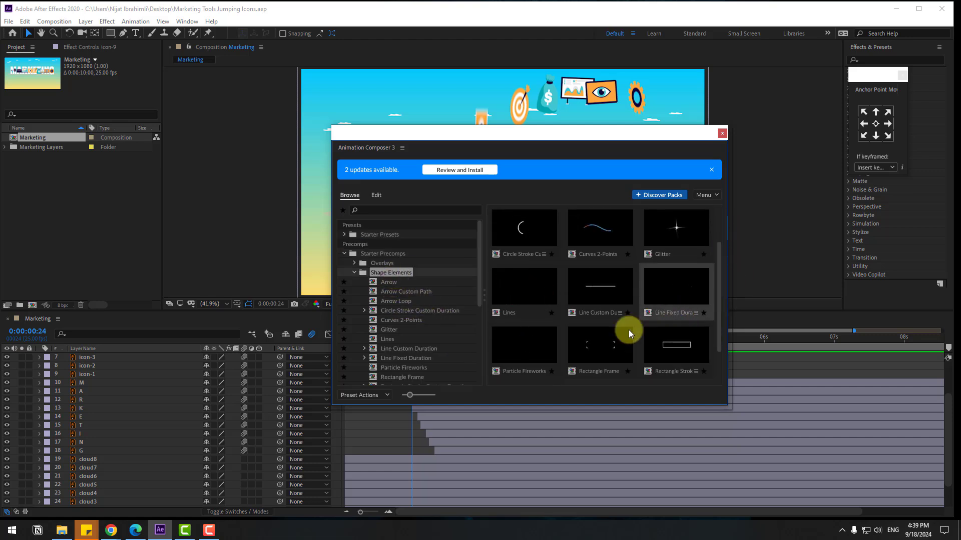
click(518, 343)
click(709, 396)
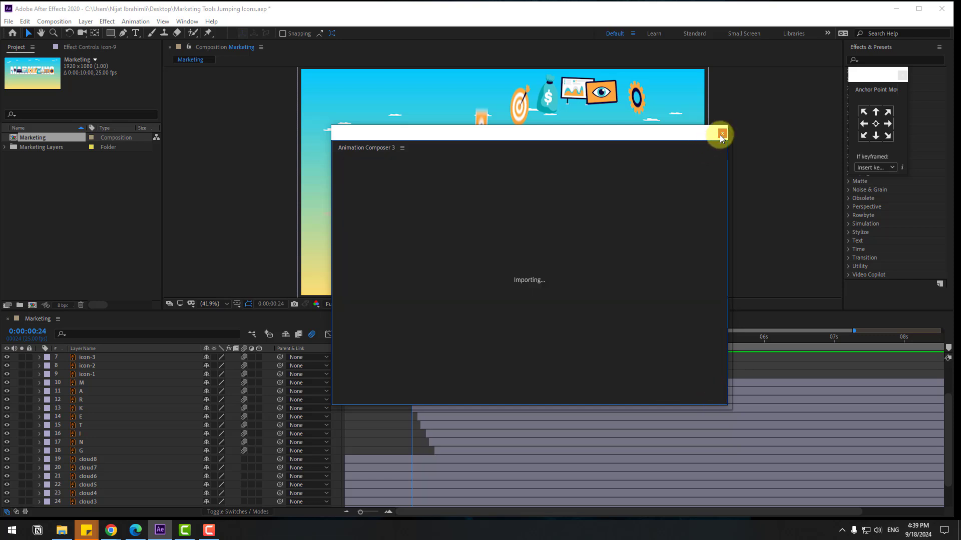
- Shift the Particle Fireworks layer earlier in time to start with the letter M's pop-up, and place it over the M
scroll(501, 405, up, 3)
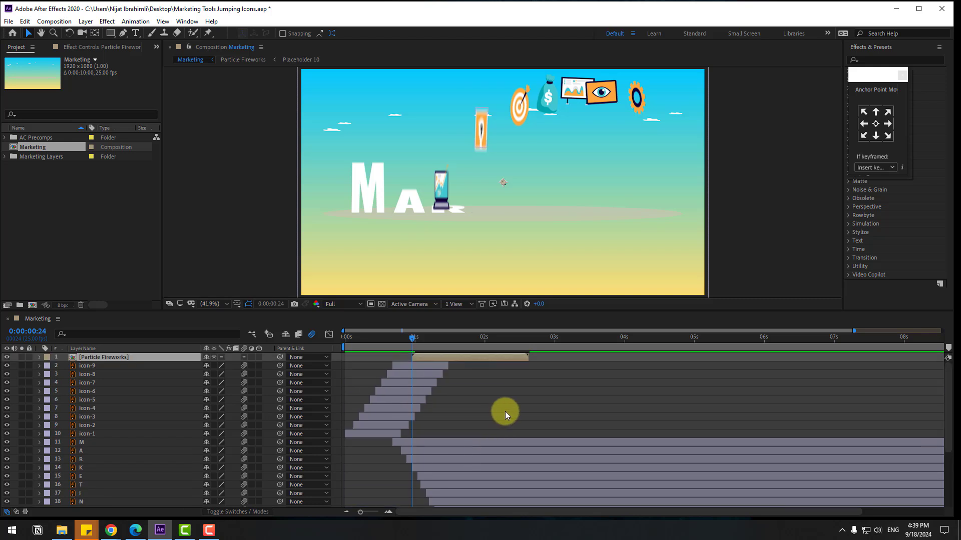
mouse_move(394, 340)
mouse_down()
mouse_move(374, 339)
mouse_move(399, 338)
mouse_move(419, 356)
mouse_move(405, 356)
mouse_up()
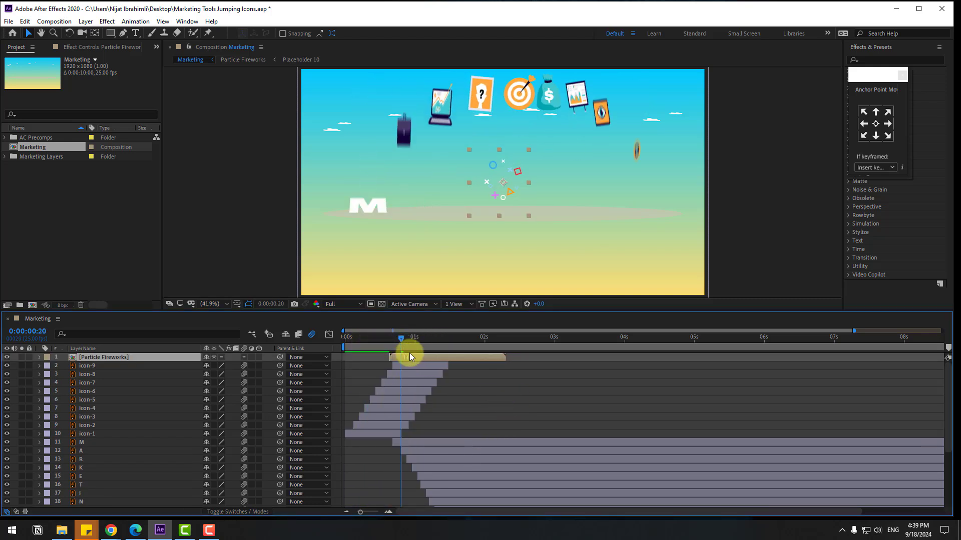
drag(507, 191, 507, 236)
scroll(510, 232, up, 1)
scroll(518, 248, up, 3)
scroll(512, 220, down, 3)
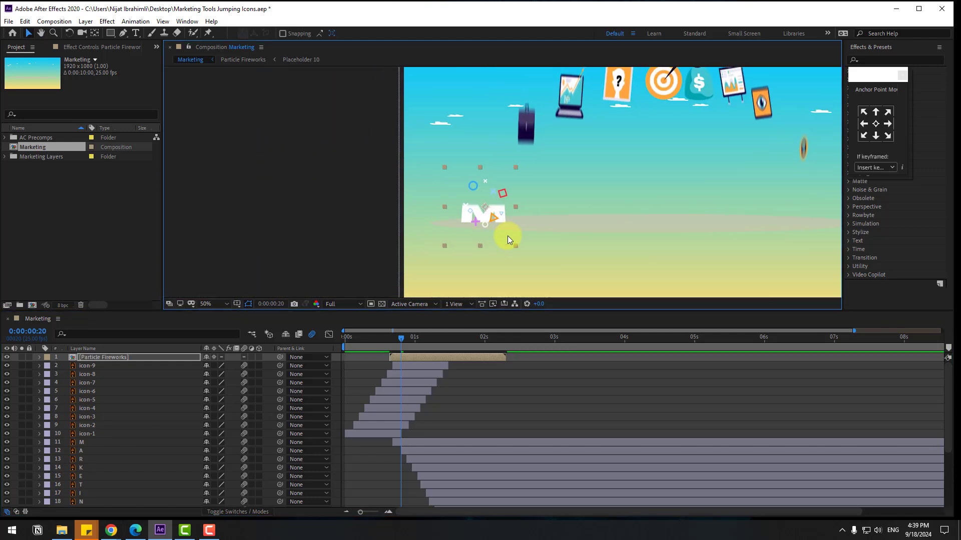
scroll(508, 236, up, 2)
drag(386, 340, 409, 339)
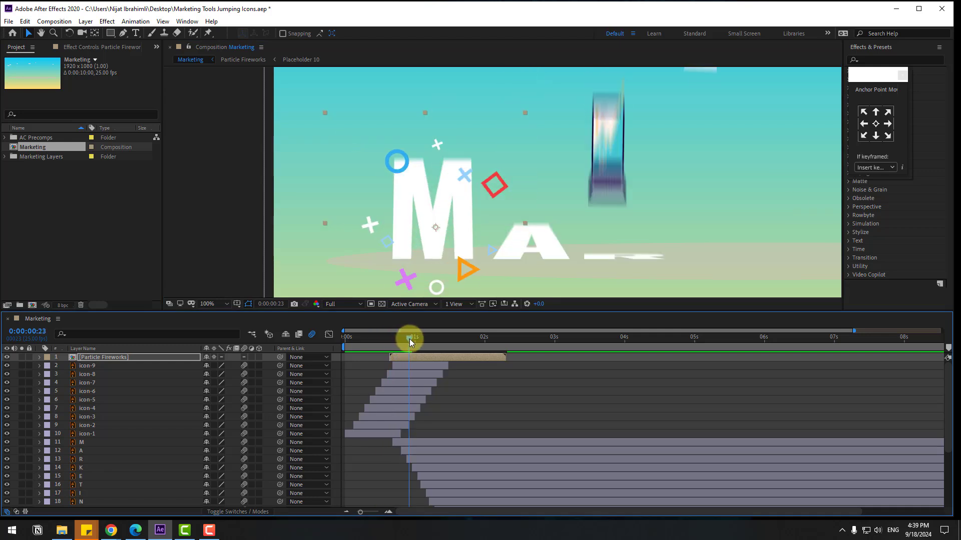
- Apply the Fill effect to the Particle Fireworks layer and set its color to white
click(884, 59)
text(fill)
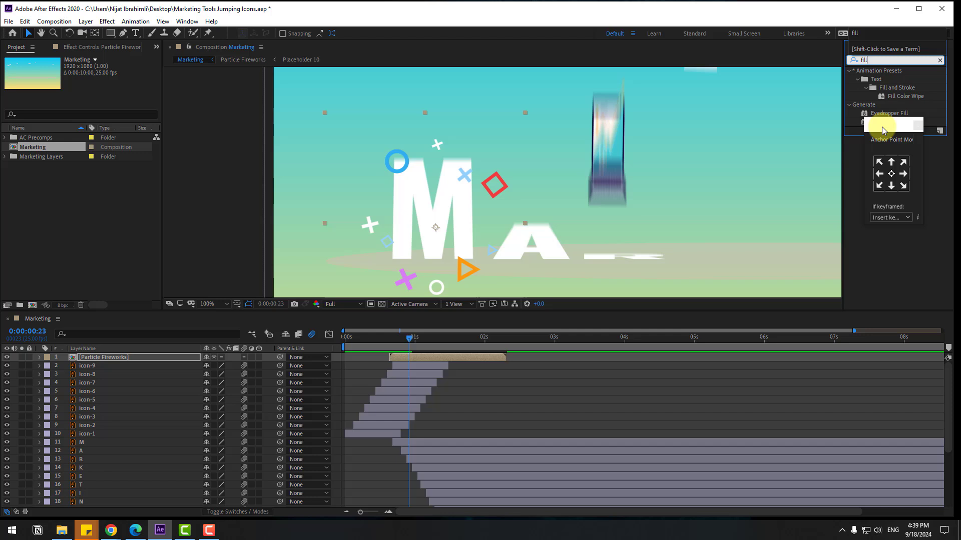
drag(883, 125, 877, 163)
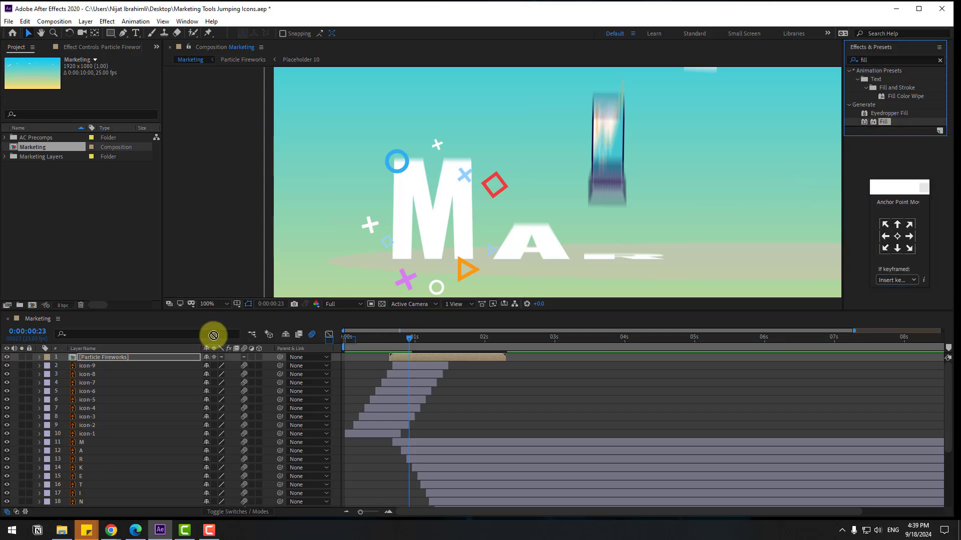
drag(213, 335, 110, 358)
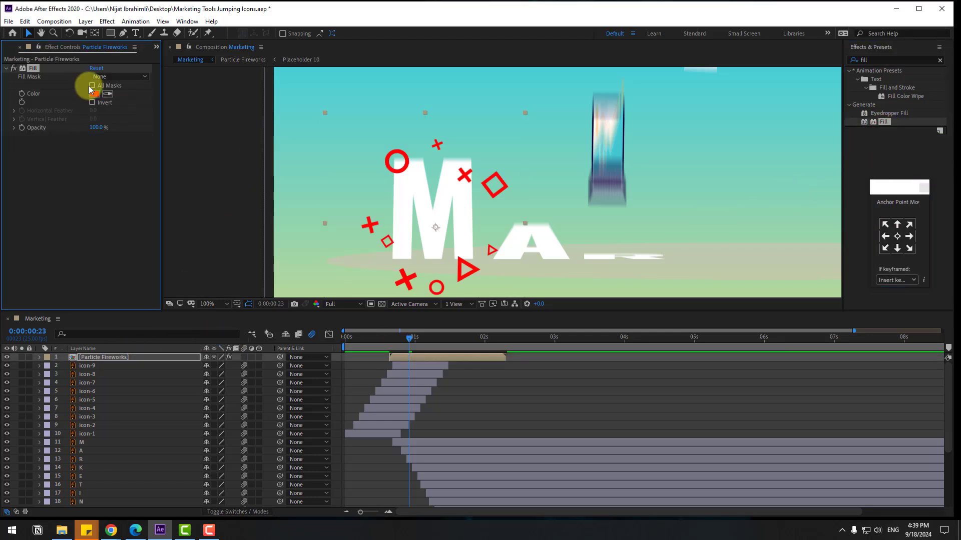
click(421, 187)
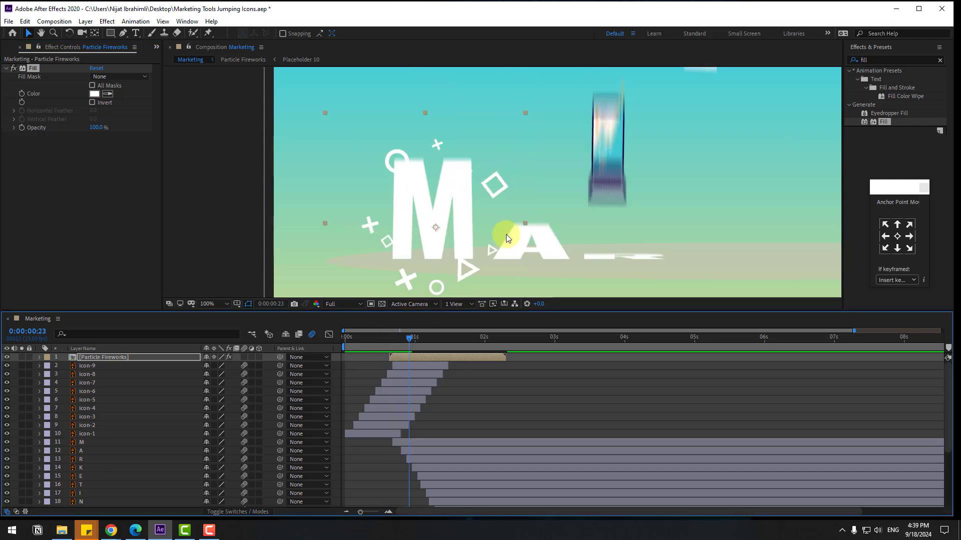
- Duplicate the Particle Fireworks layer, start the copy slightly later in time, and place it over the letter A
scroll(516, 240, down, 2)
click(407, 356)
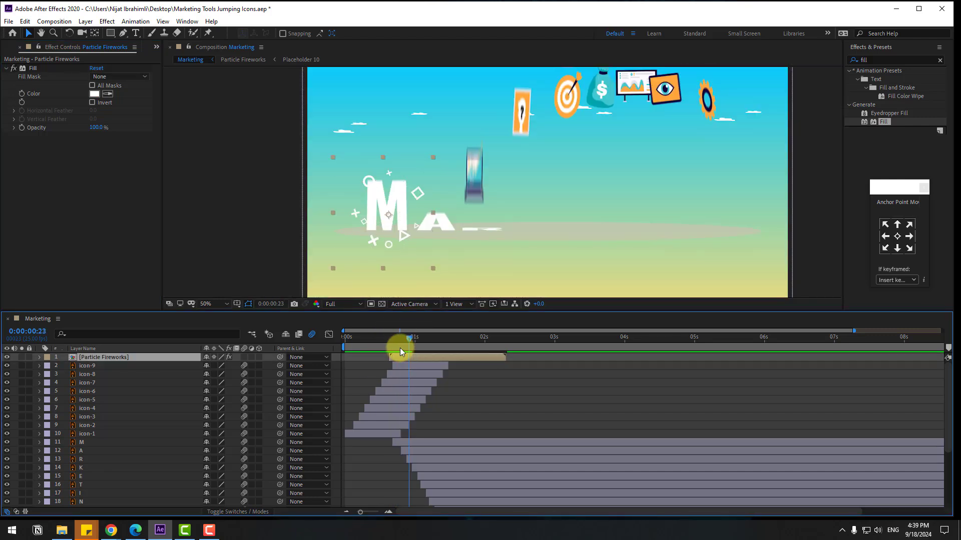
key(ctrl+d)
drag(397, 356, 408, 356)
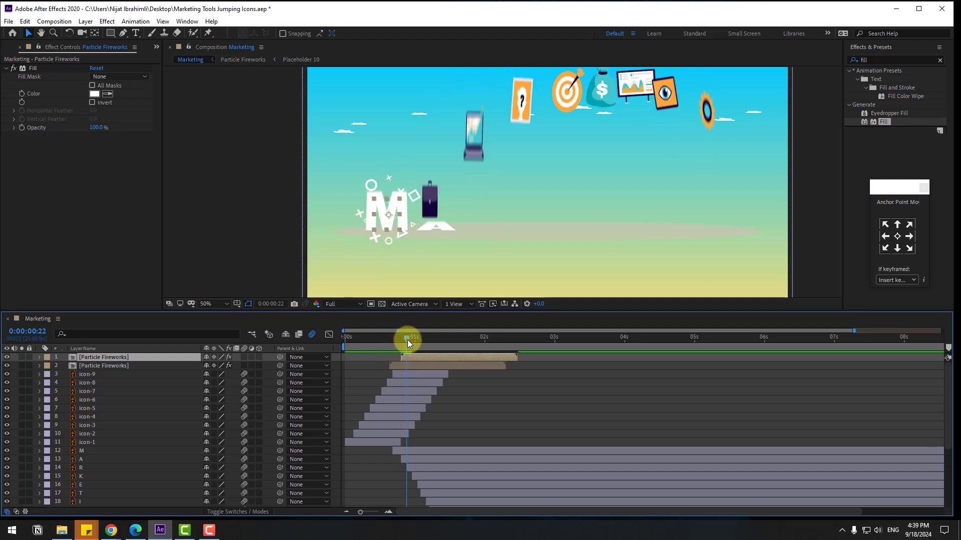
click(393, 209)
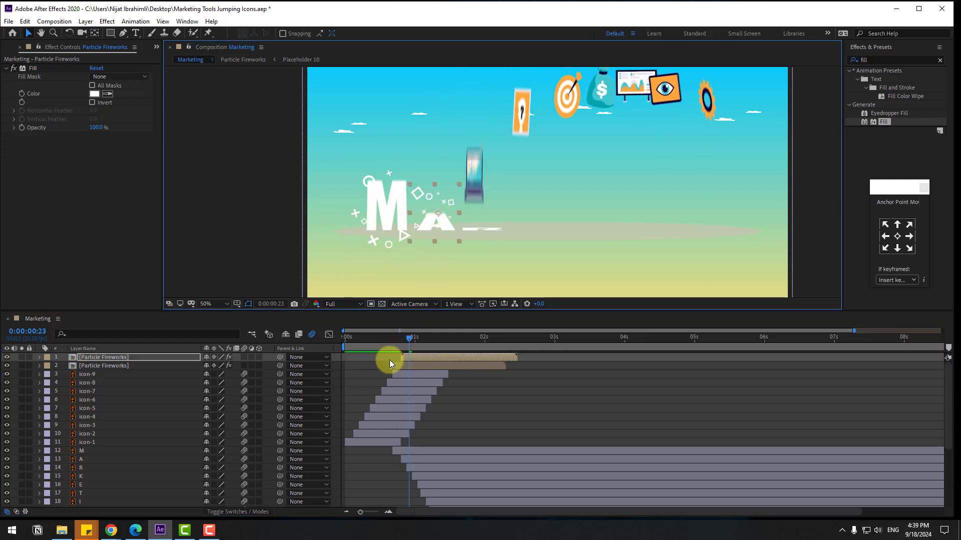
- Create a third Particle Fireworks copy, offset it slightly later than the second, and place it over the letter R
drag(391, 337, 417, 360)
key(ctrl+d)
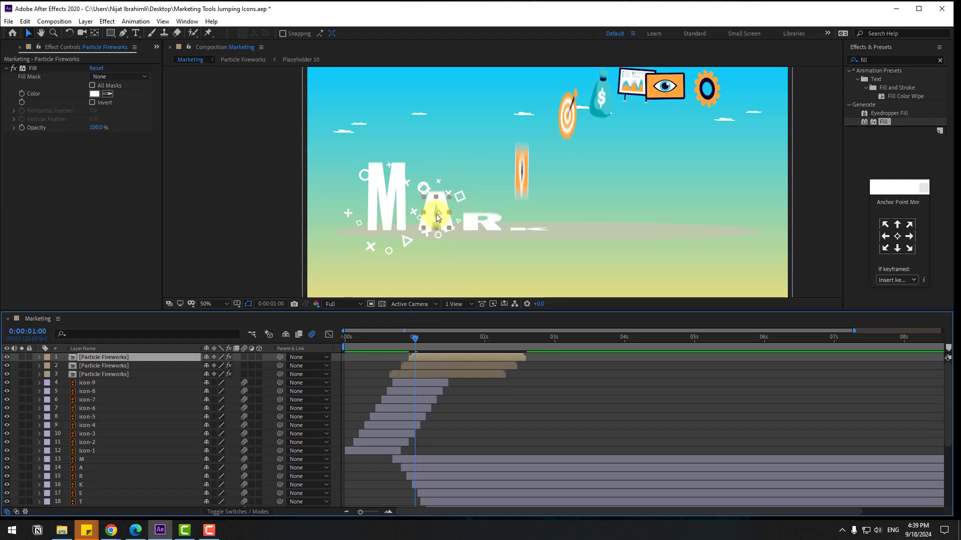
drag(437, 217, 477, 215)
- Keep duplicating Particle Fireworks until eight time-staggered copies run across the MARKETING letters up to the G, and preview the animation
key(ctrl+d)
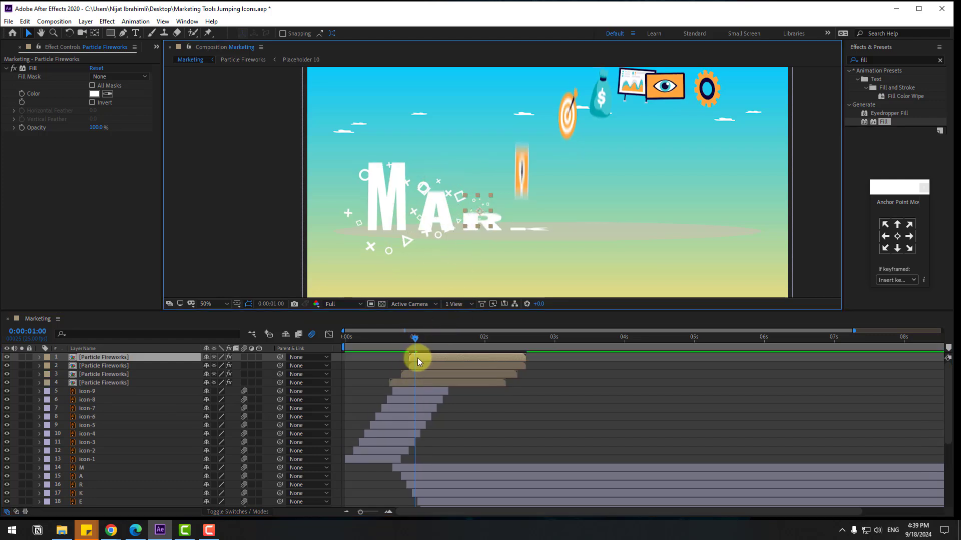
drag(418, 360, 428, 361)
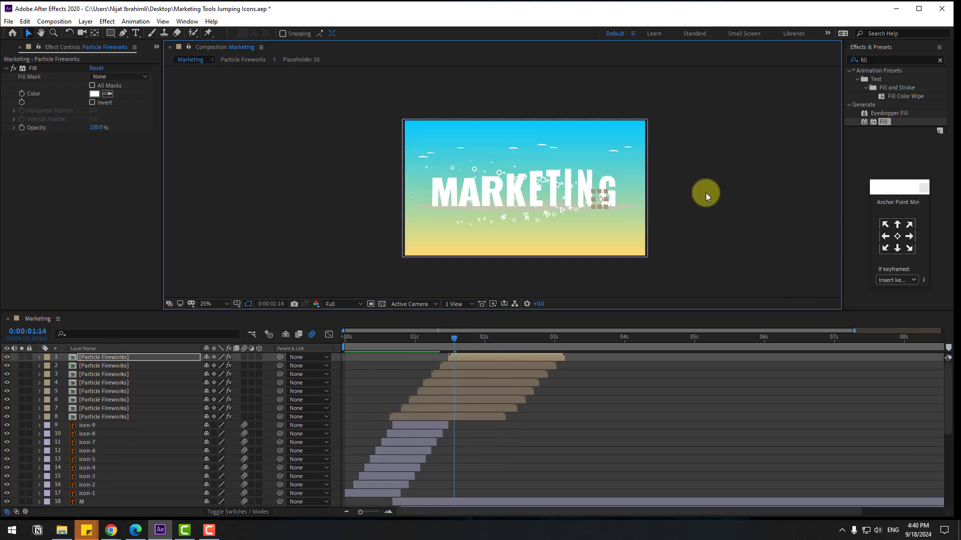
key(space)
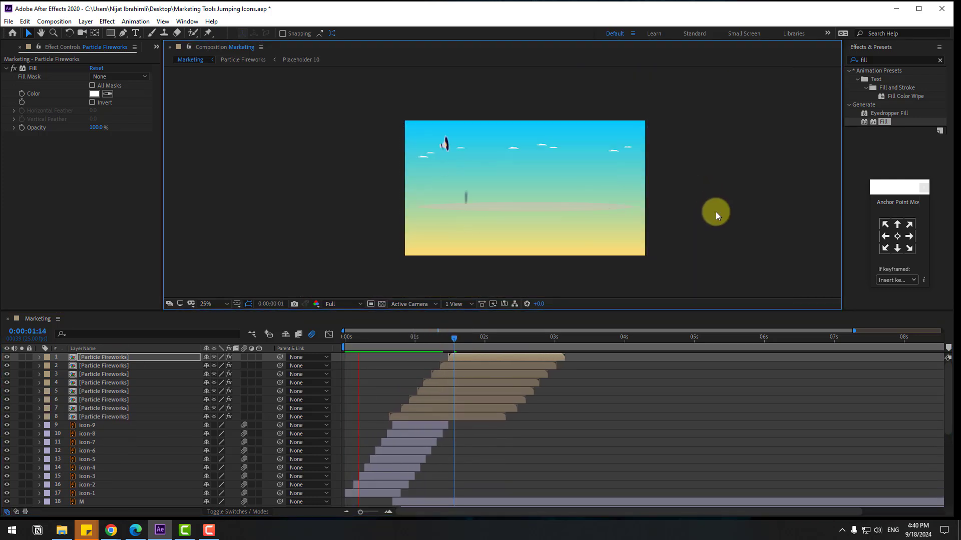